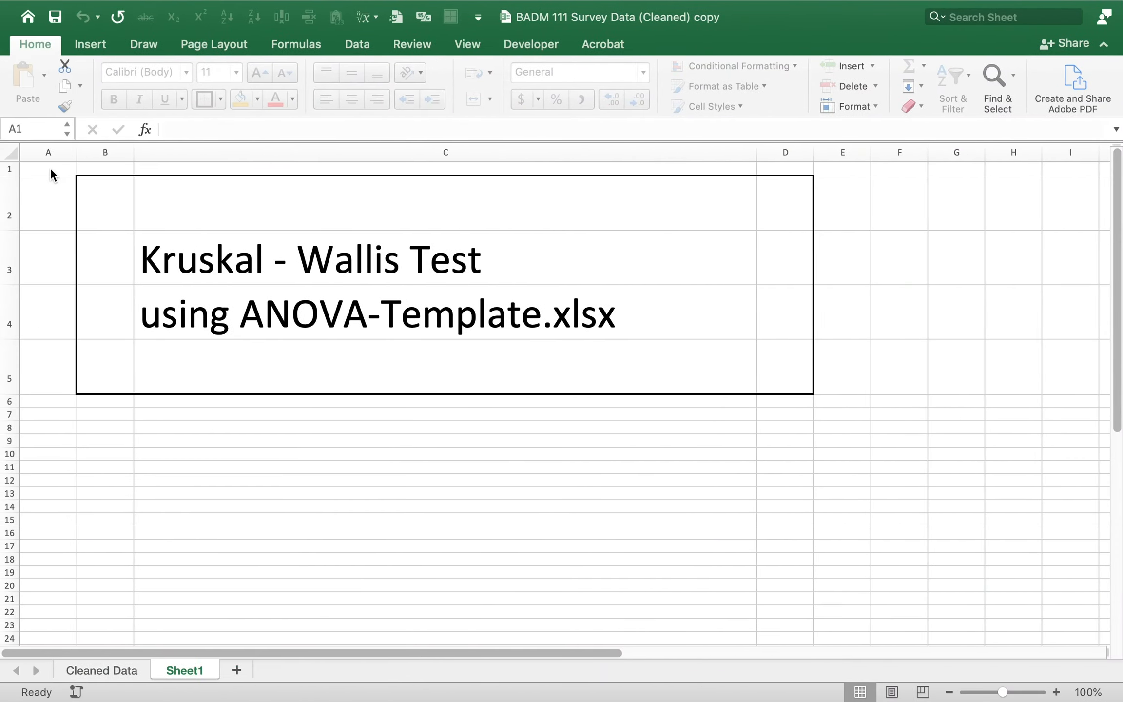
- Duplicate the Cleaned Data sheet within the same workbook, placing the copy before the original
{"action": "left_click", "coordinate": [50, 167]}
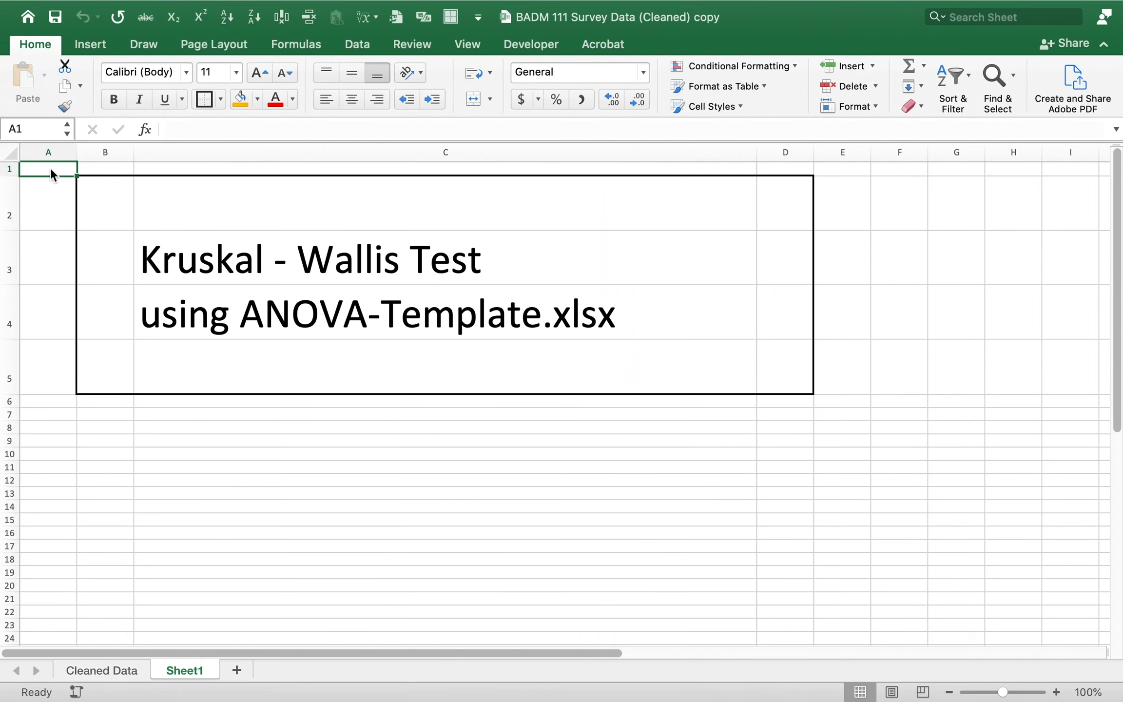
{"action": "left_click", "coordinate": [97, 671]}
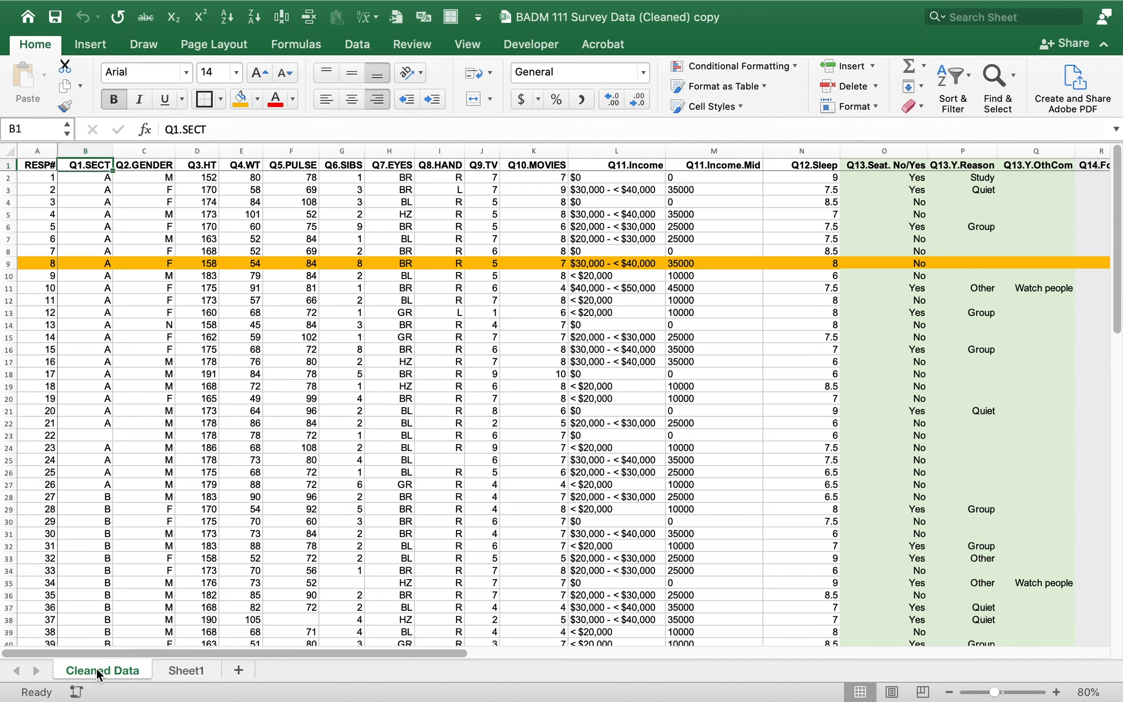
{"action": "right_click", "coordinate": [97, 671]}
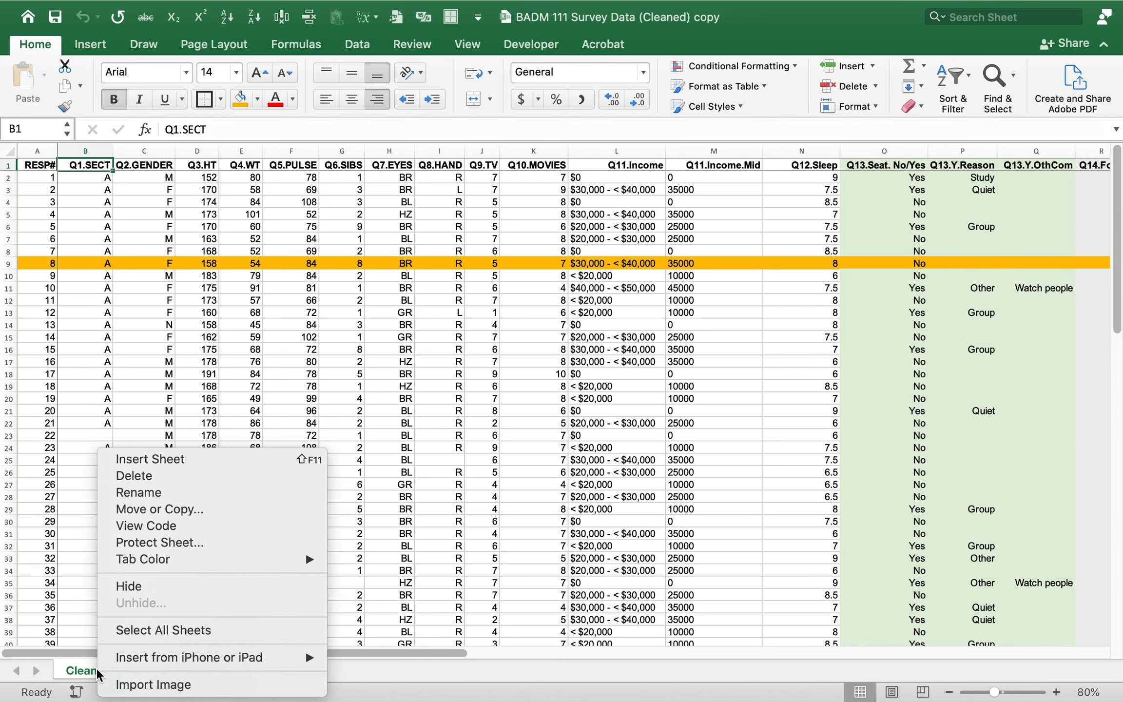
{"action": "left_click", "coordinate": [140, 509]}
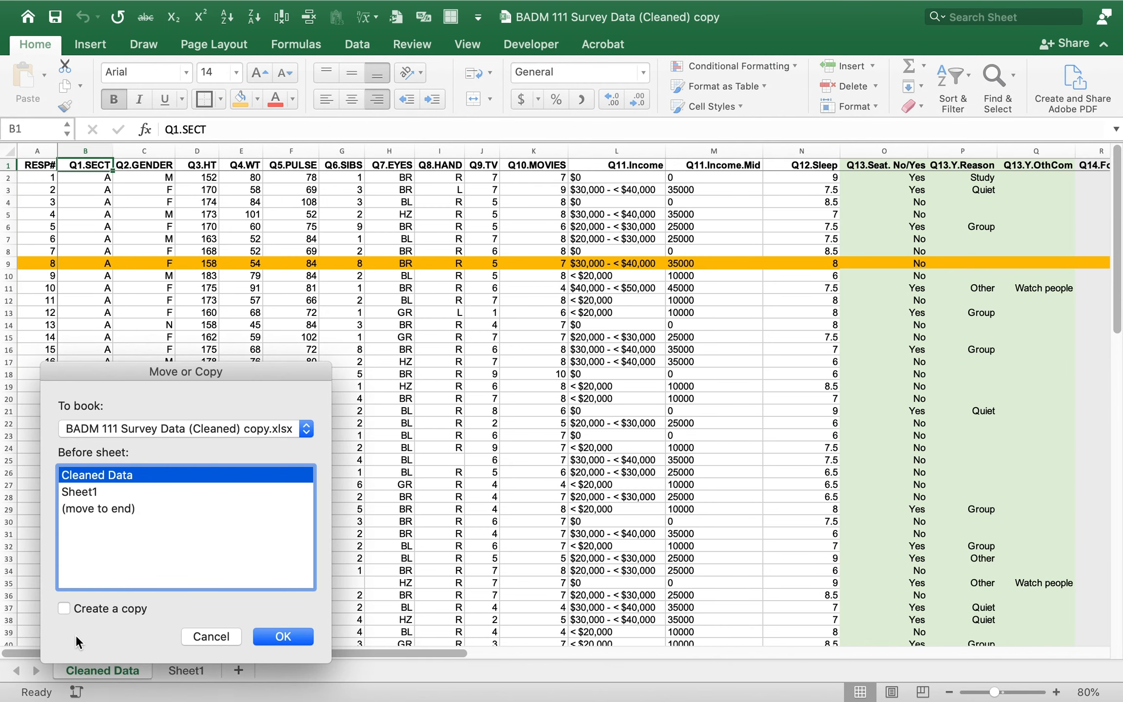
{"action": "left_click", "coordinate": [64, 609]}
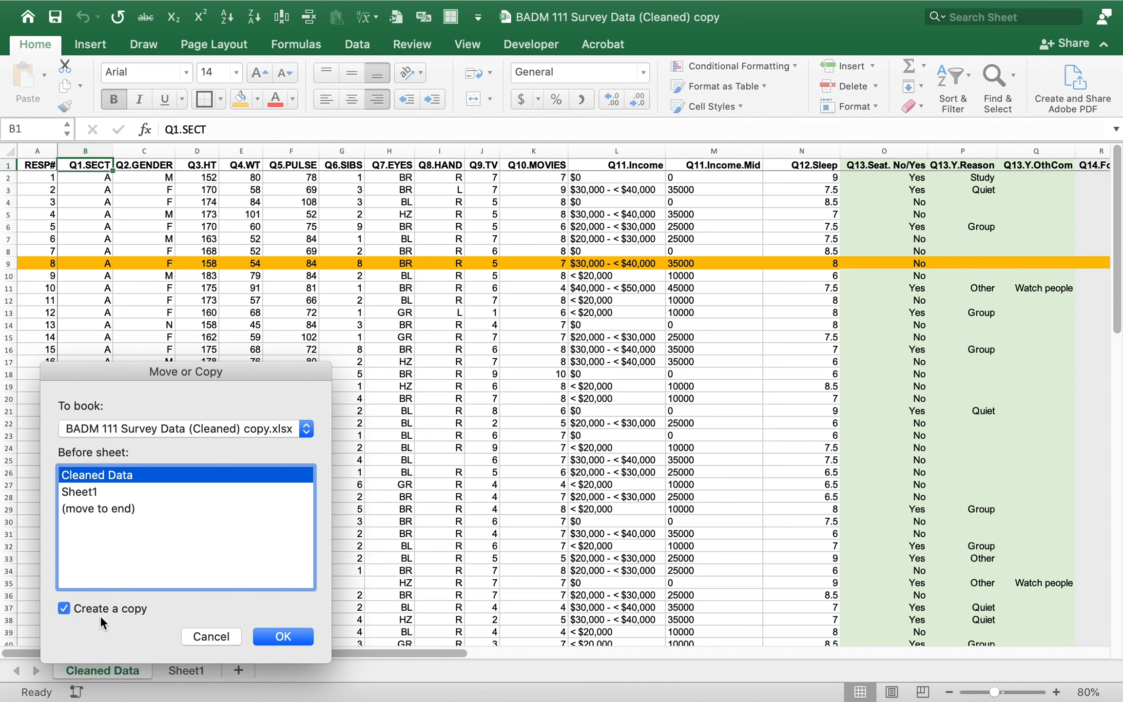
{"action": "left_click", "coordinate": [262, 636]}
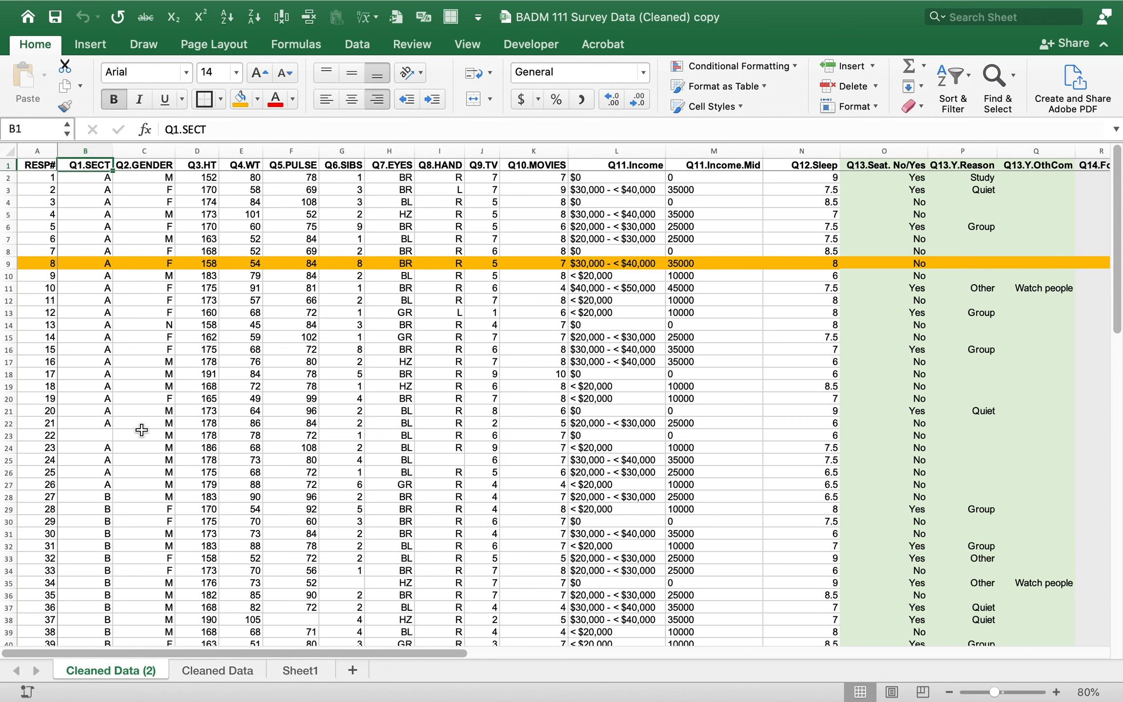
- Delete the Q1.SECT column and the Q3.HT through Q9.TV columns from the copied sheet
{"action": "left_click", "coordinate": [86, 151]}
{"action": "right_click", "coordinate": [91, 151]}
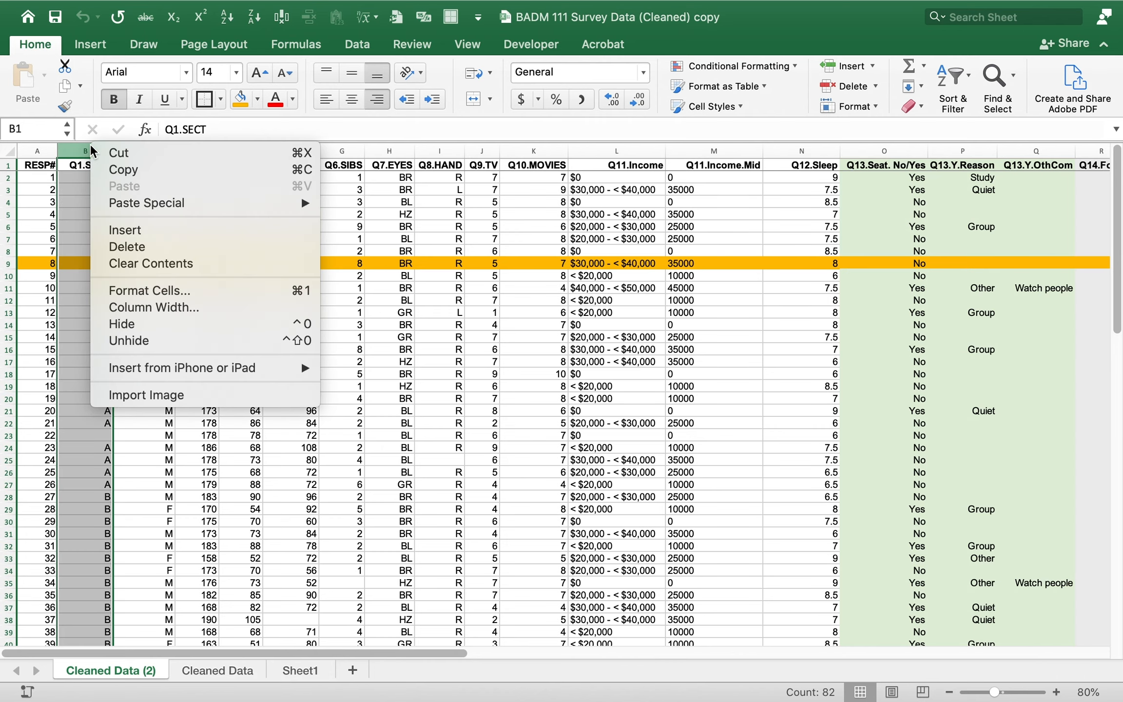
{"action": "left_click", "coordinate": [120, 246]}
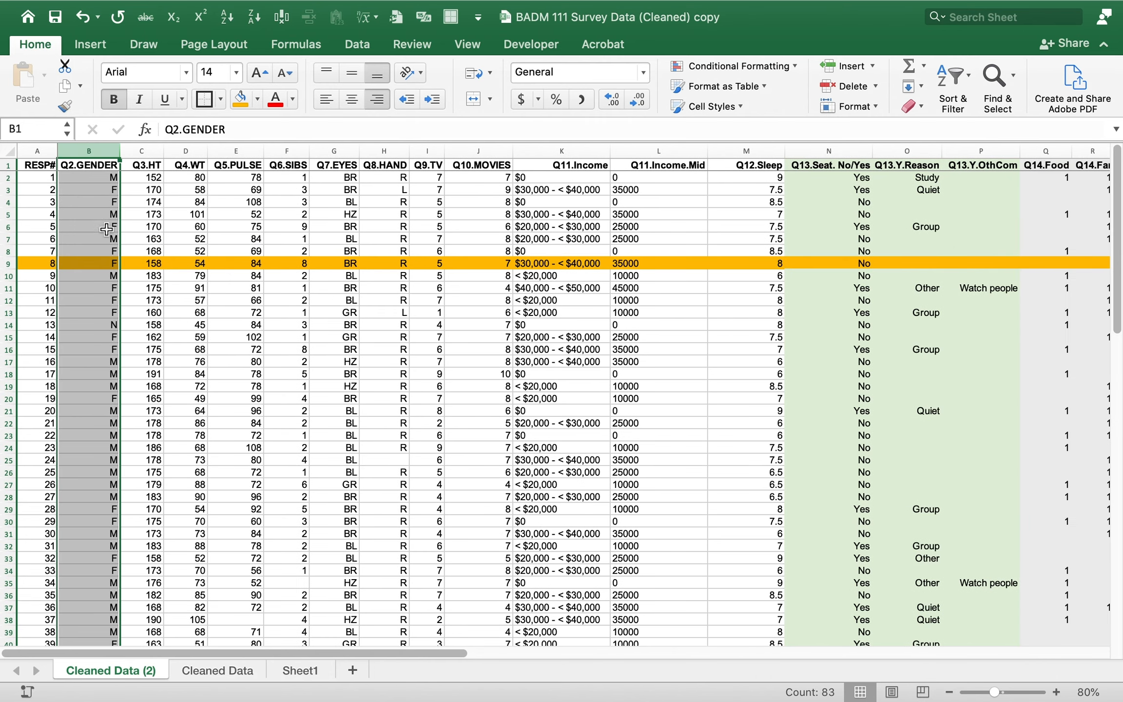
{"action": "left_click_drag", "start_coordinate": [152, 152], "coordinate": [431, 151]}
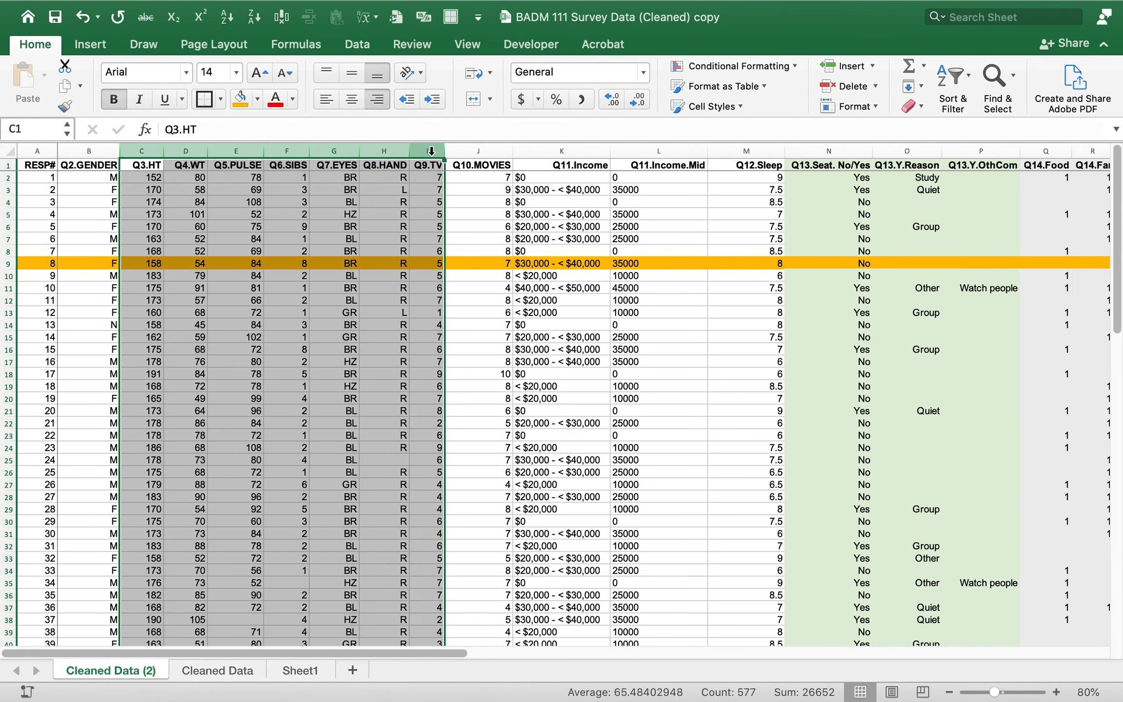
{"action": "right_click", "coordinate": [431, 151]}
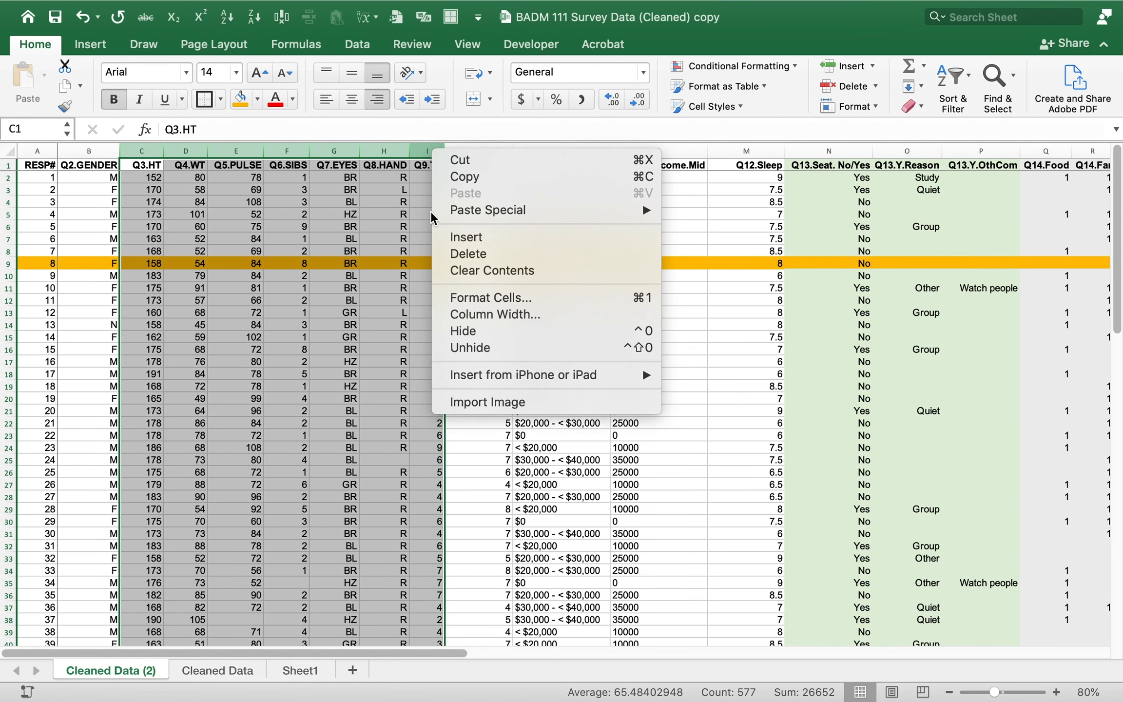
{"action": "left_click", "coordinate": [453, 255]}
{"action": "left_click", "coordinate": [398, 248]}
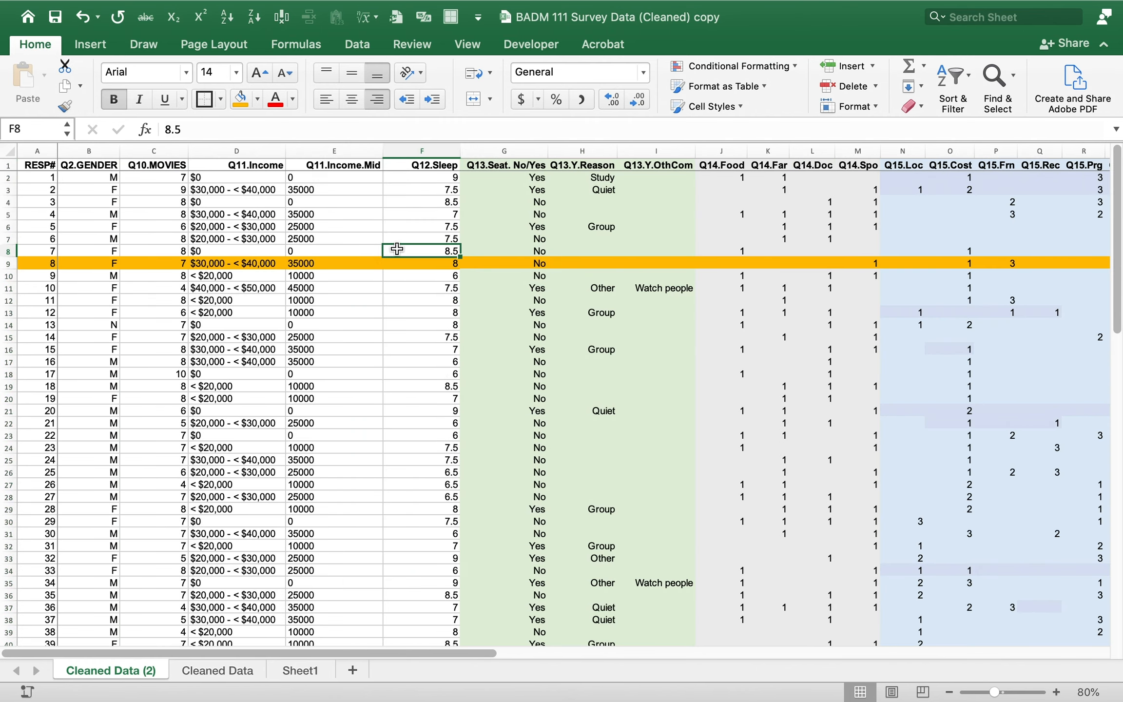
- Delete all columns from Q11.Income through the last filled column W, keeping only RESP#, Q2.GENDER and Q10.MOVIES
{"action": "left_click", "coordinate": [237, 152]}
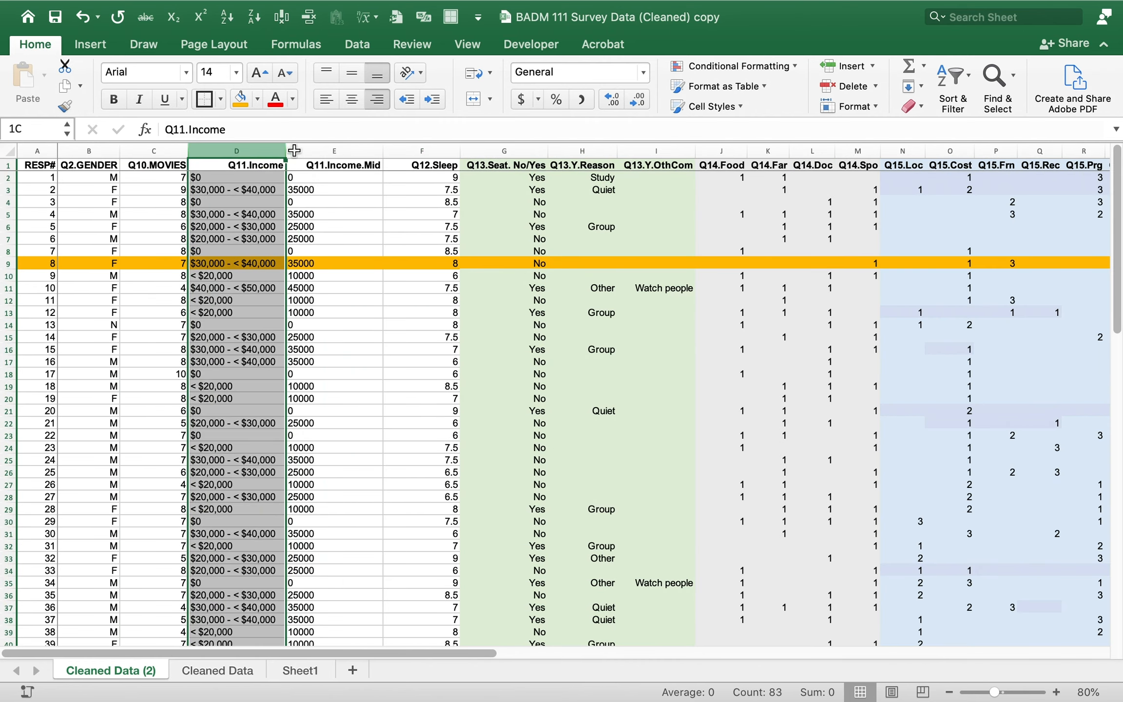
{"action": "left_click_drag", "start_coordinate": [294, 151], "coordinate": [981, 192]}
{"action": "right_click", "coordinate": [943, 163]}
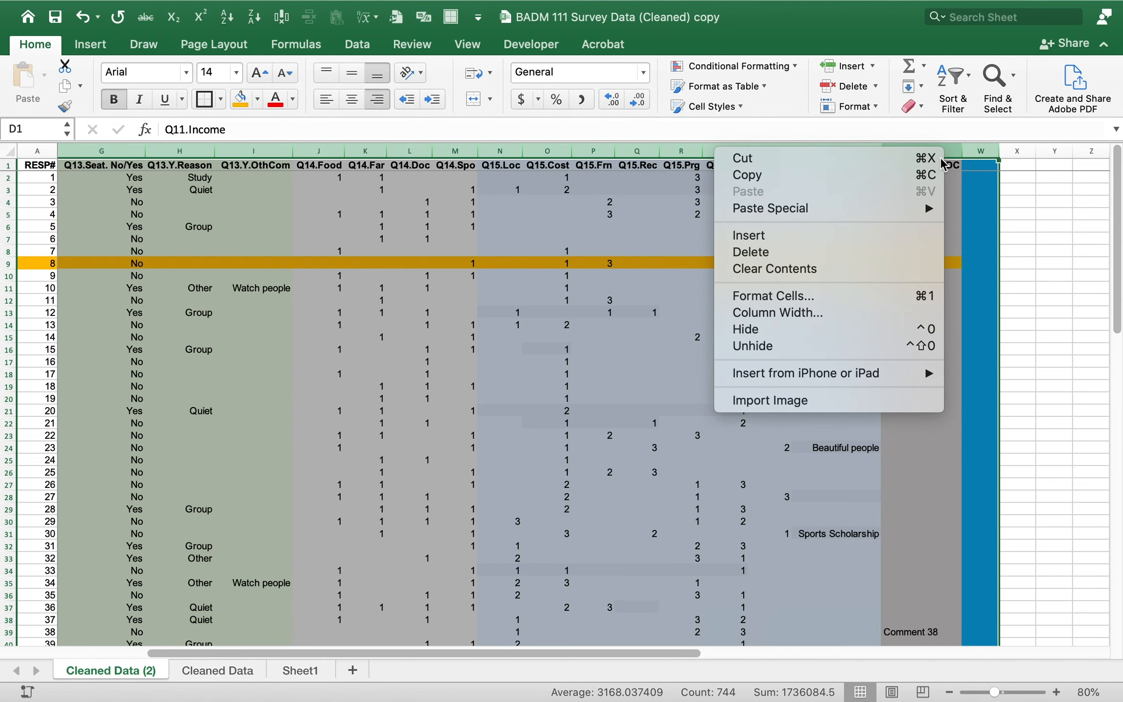
{"action": "left_click", "coordinate": [797, 256]}
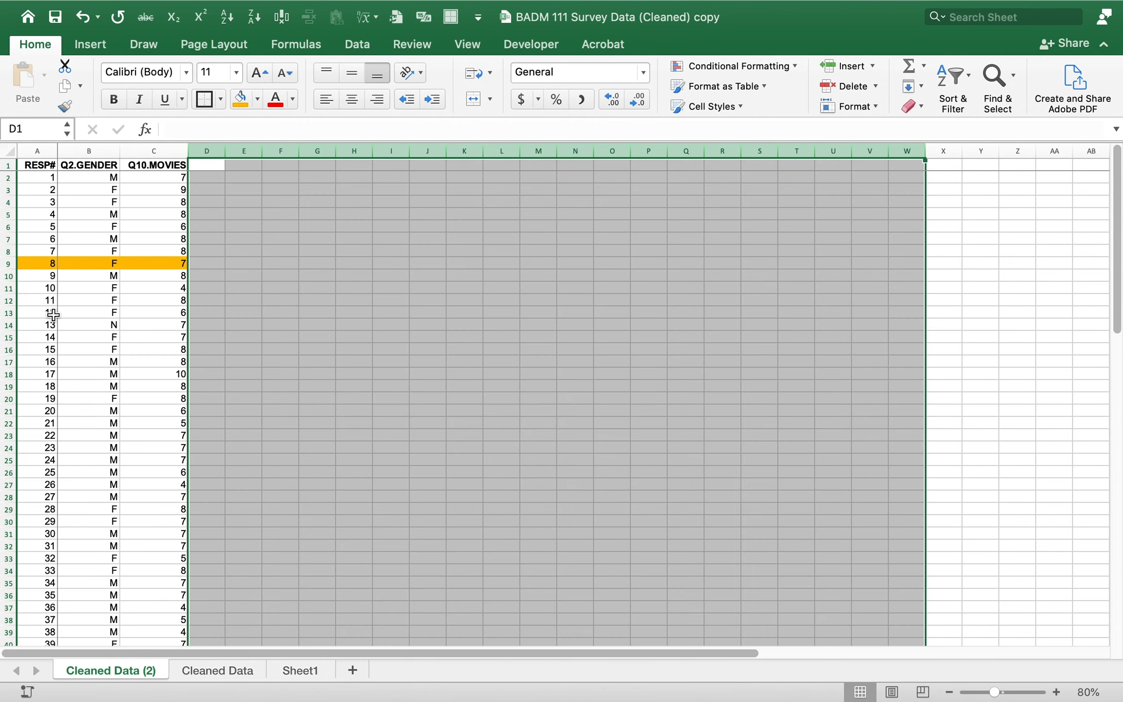
{"action": "left_click", "coordinate": [854, 572]}
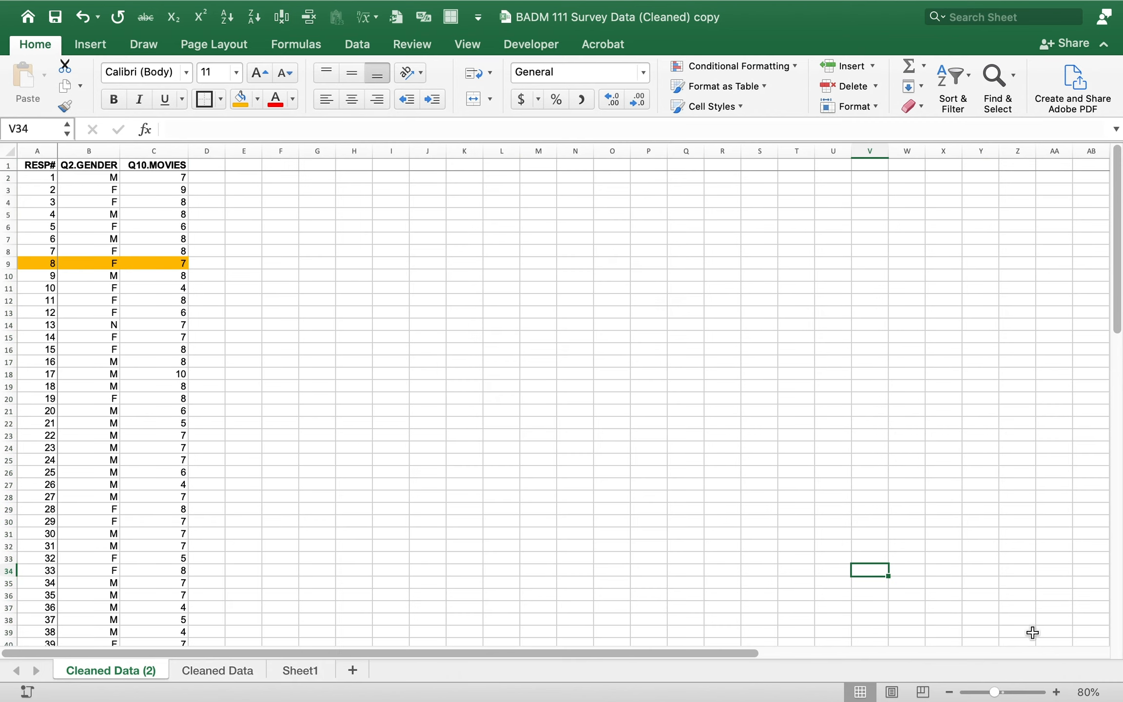
- Enlarge the sheet to 110% and examine the Q2.GENDER and Q10.MOVIES column headers
{"action": "left_click", "coordinate": [1059, 692]}
{"action": "left_click", "coordinate": [1059, 693]}
{"action": "left_click", "coordinate": [1060, 692]}
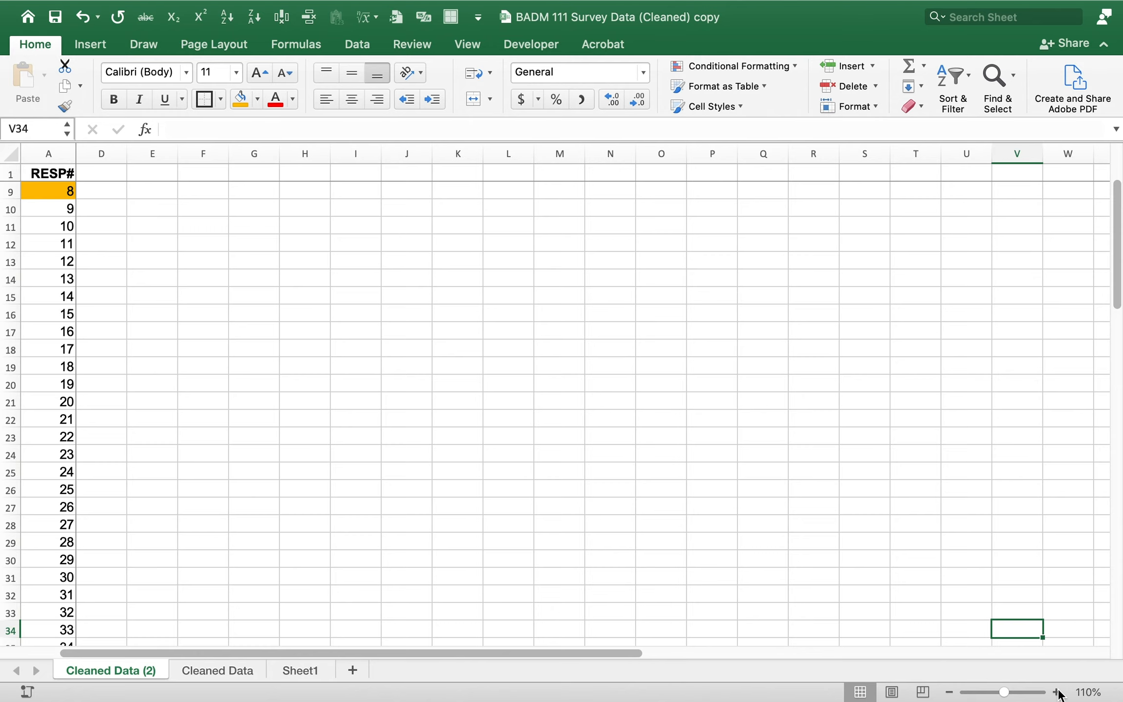
{"action": "left_click", "coordinate": [171, 456]}
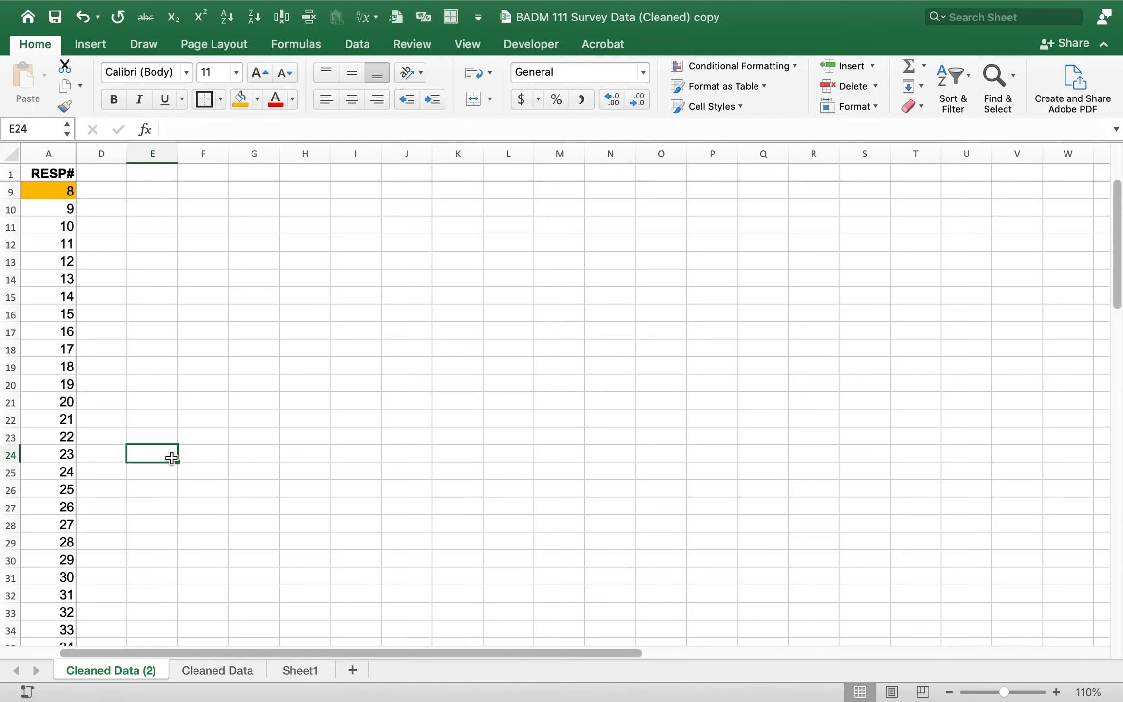
{"action": "key", "text": "Left"}
{"action": "key", "text": "Left"}
{"action": "key", "text": "Left"}
{"action": "key", "text": "Left"}
{"action": "key", "text": "Up"}
{"action": "key", "text": "Up"}
{"action": "key", "text": "Up"}
{"action": "key", "text": "Up"}
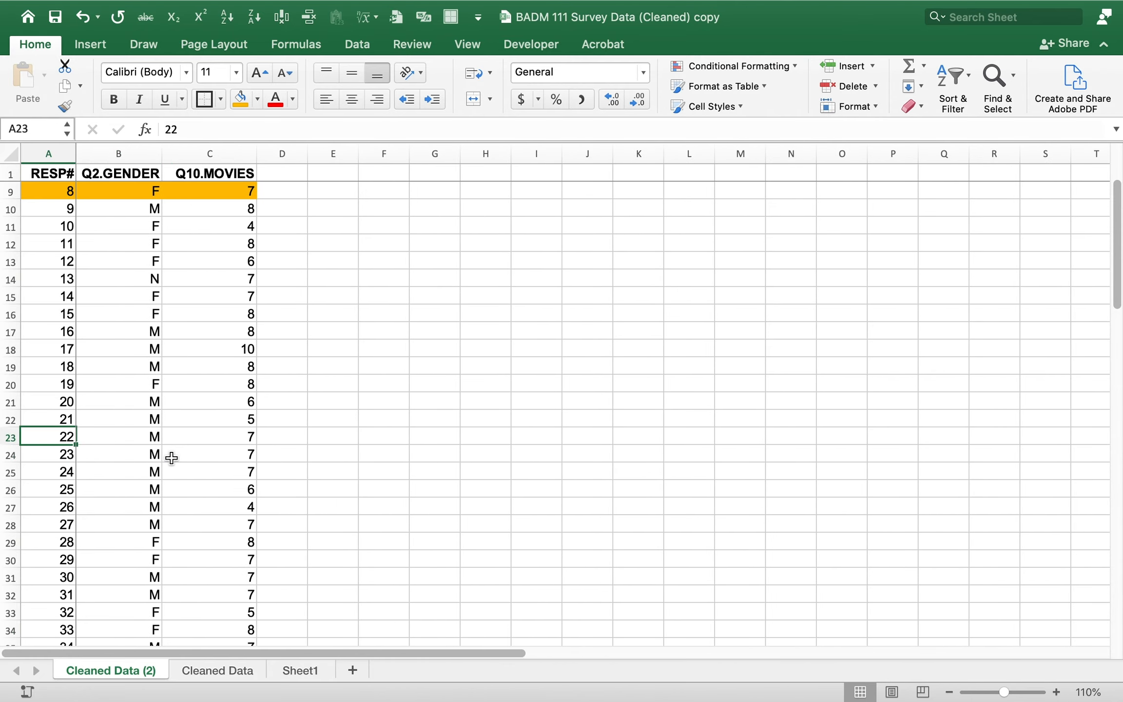
{"action": "key", "text": "Up"}
{"action": "key", "text": "Up"}
{"action": "key", "text": "Up"}
{"action": "key", "text": "Up"}
{"action": "key", "text": "Up"}
{"action": "key", "text": "Up"}
{"action": "key", "text": "Up"}
{"action": "key", "text": "Up"}
{"action": "key", "text": "Up"}
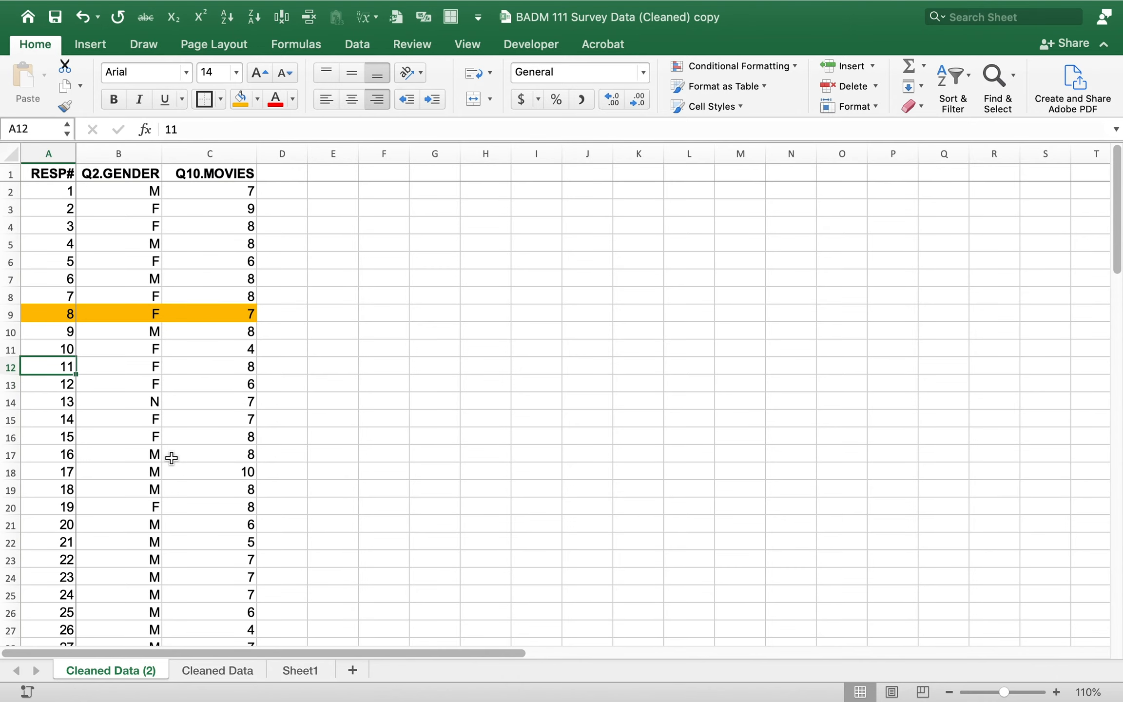
{"action": "key", "text": "Up"}
{"action": "key", "text": "Up"}
{"action": "key", "text": "Up"}
{"action": "key", "text": "Up"}
{"action": "key", "text": "Up"}
{"action": "key", "text": "Up"}
{"action": "key", "text": "Up"}
{"action": "key", "text": "Up"}
{"action": "key", "text": "Up"}
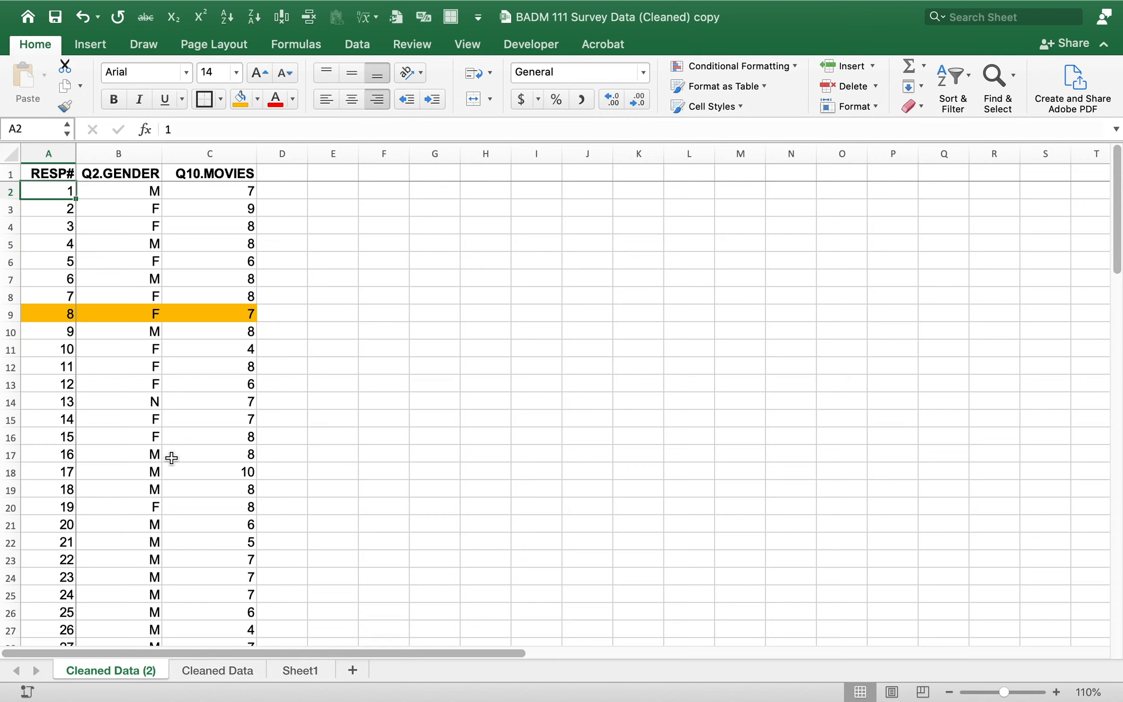
{"action": "key", "text": "Up"}
{"action": "key", "text": "Right"}
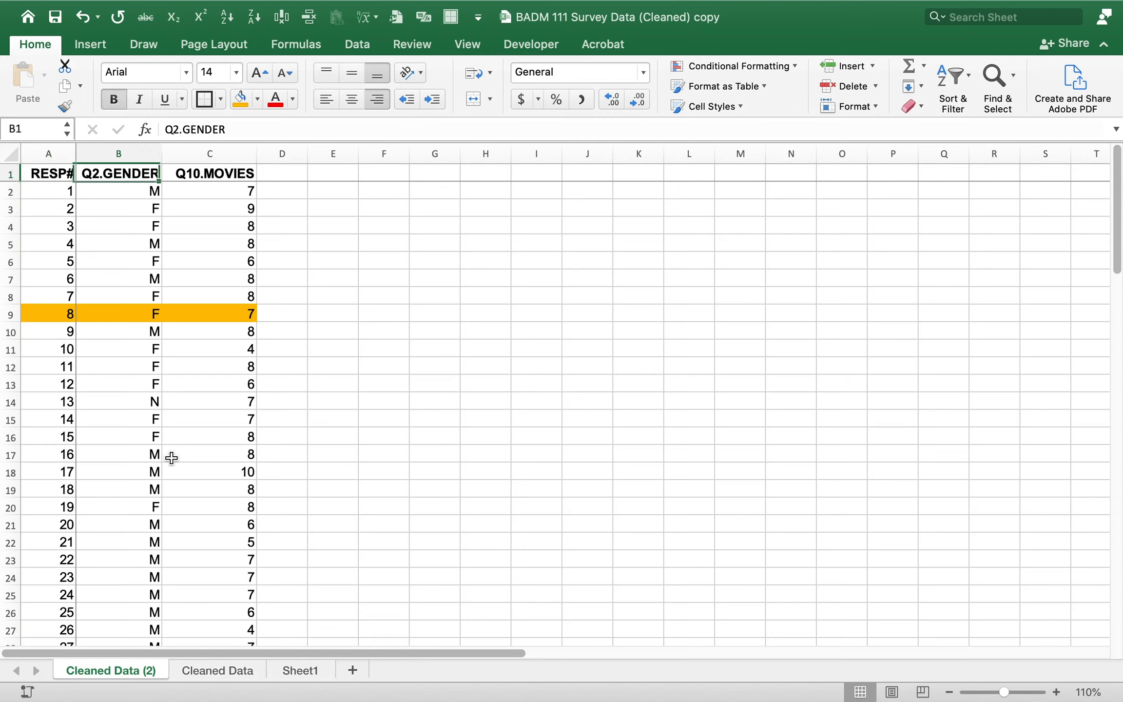
{"action": "key", "text": "Right"}
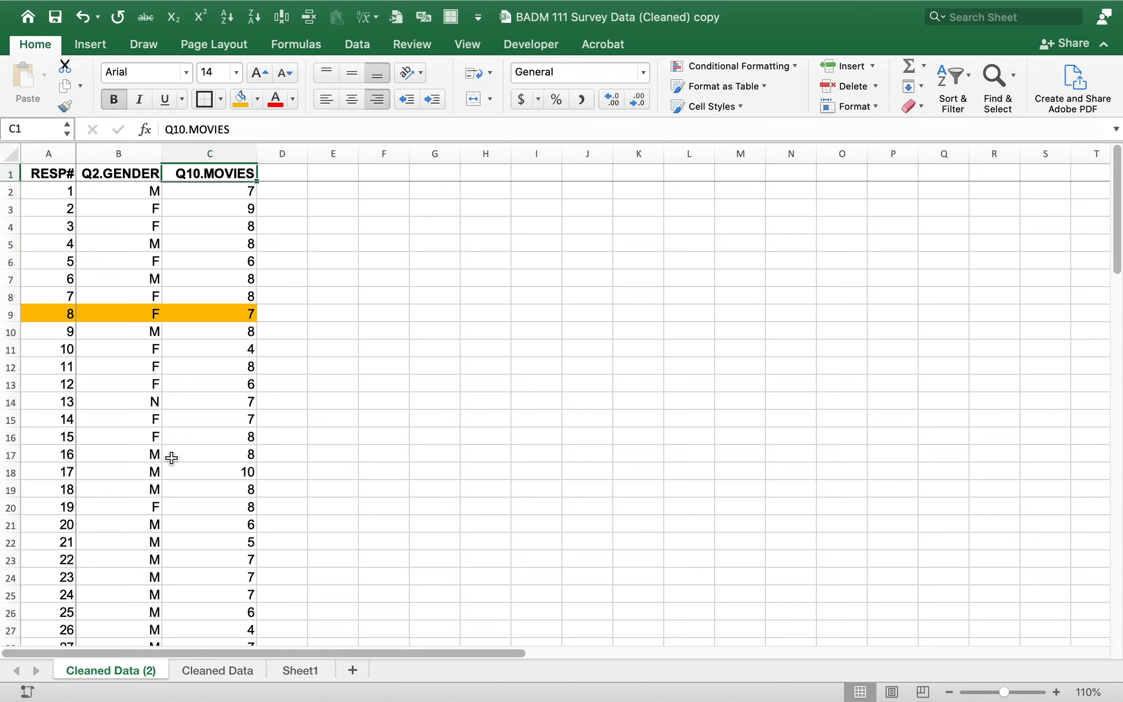
{"action": "key", "text": "Left"}
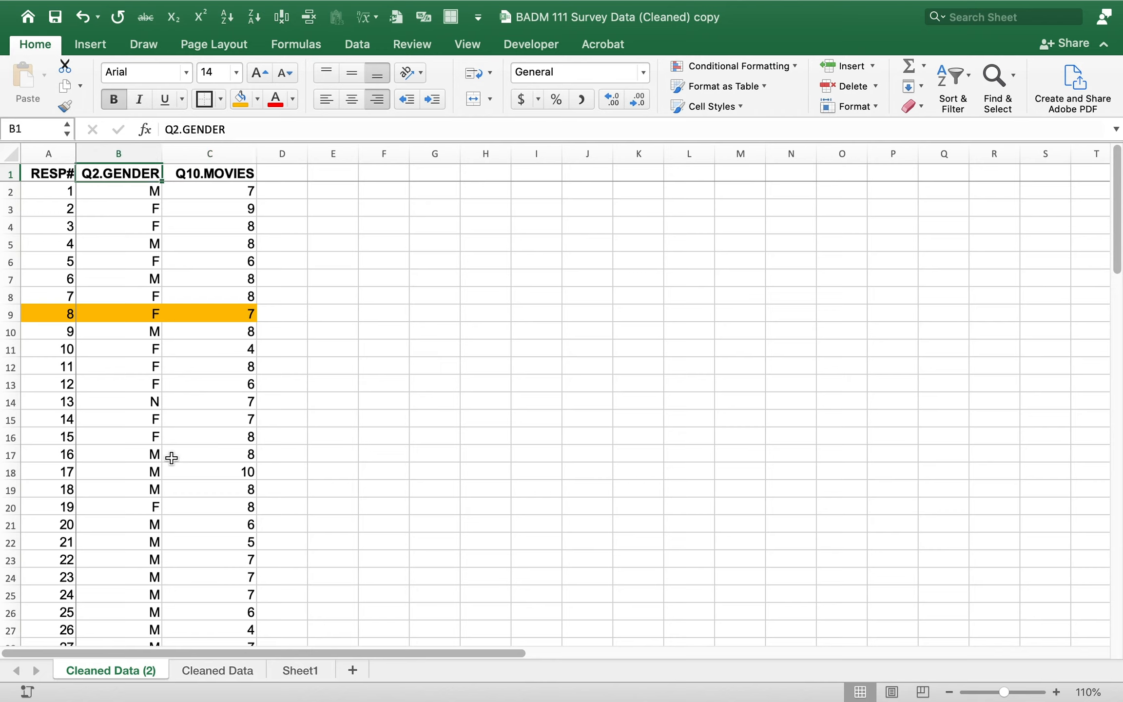
{"action": "key", "text": "Right"}
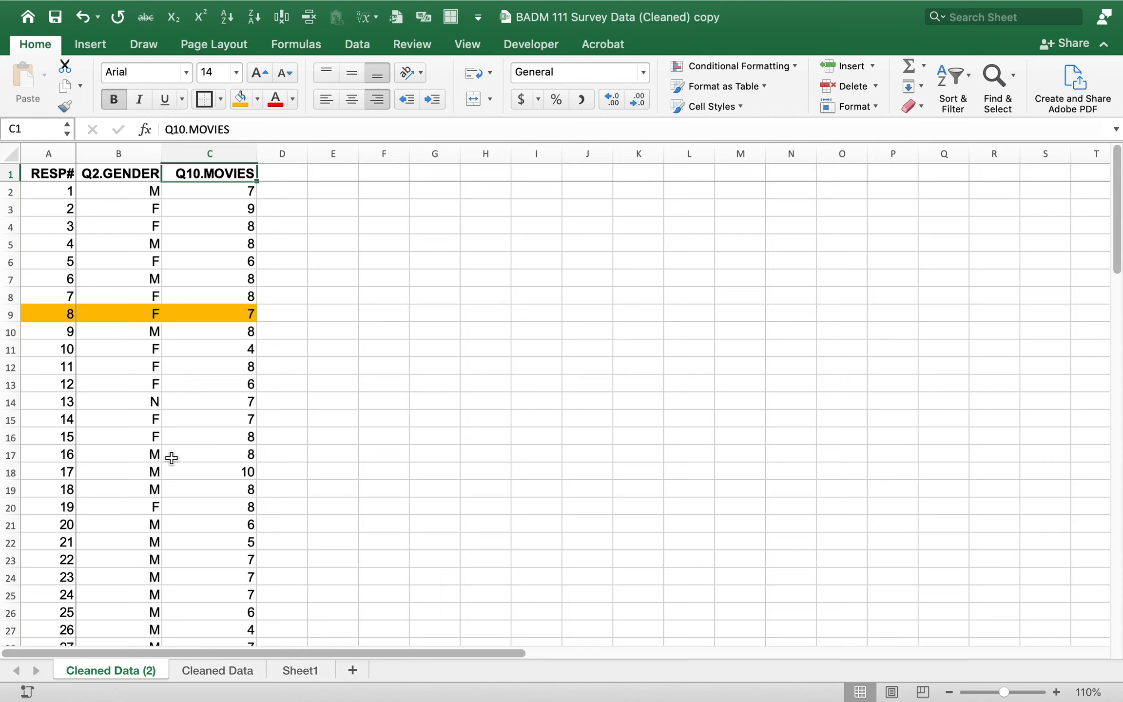
{"action": "key", "text": "Left"}
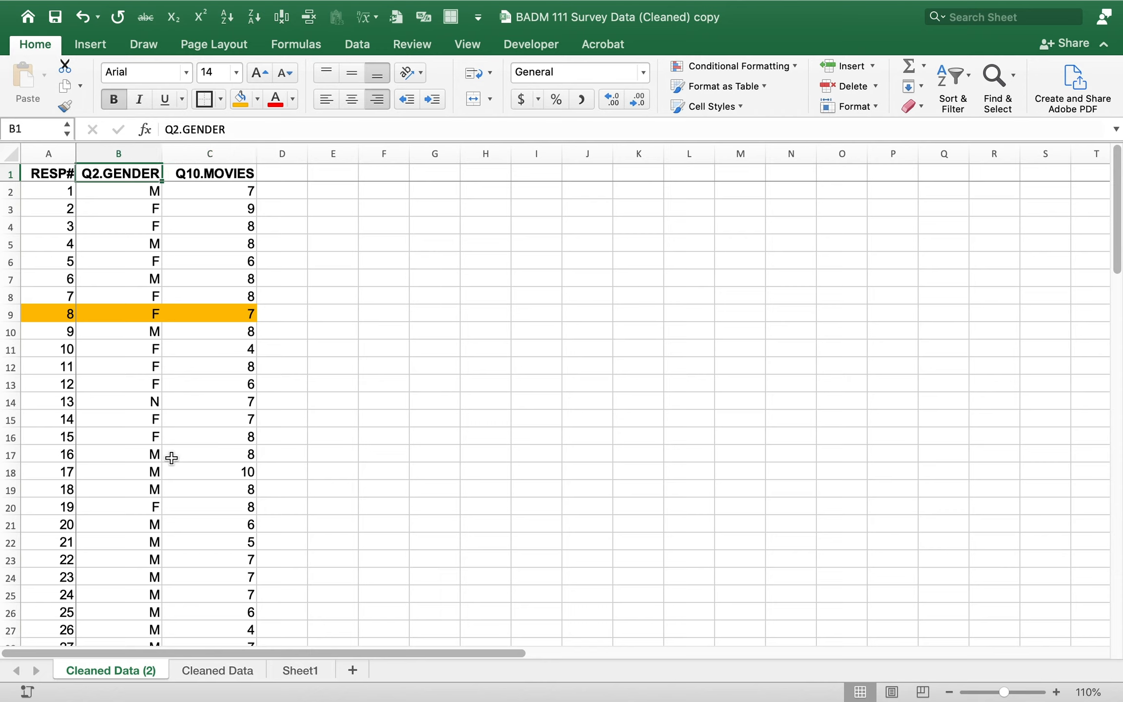
- Examine the highlighted record of respondent 8 across the respondent, gender and movies columns
{"action": "key", "text": "Down"}
{"action": "key", "text": "Down"}
{"action": "key", "text": "Down"}
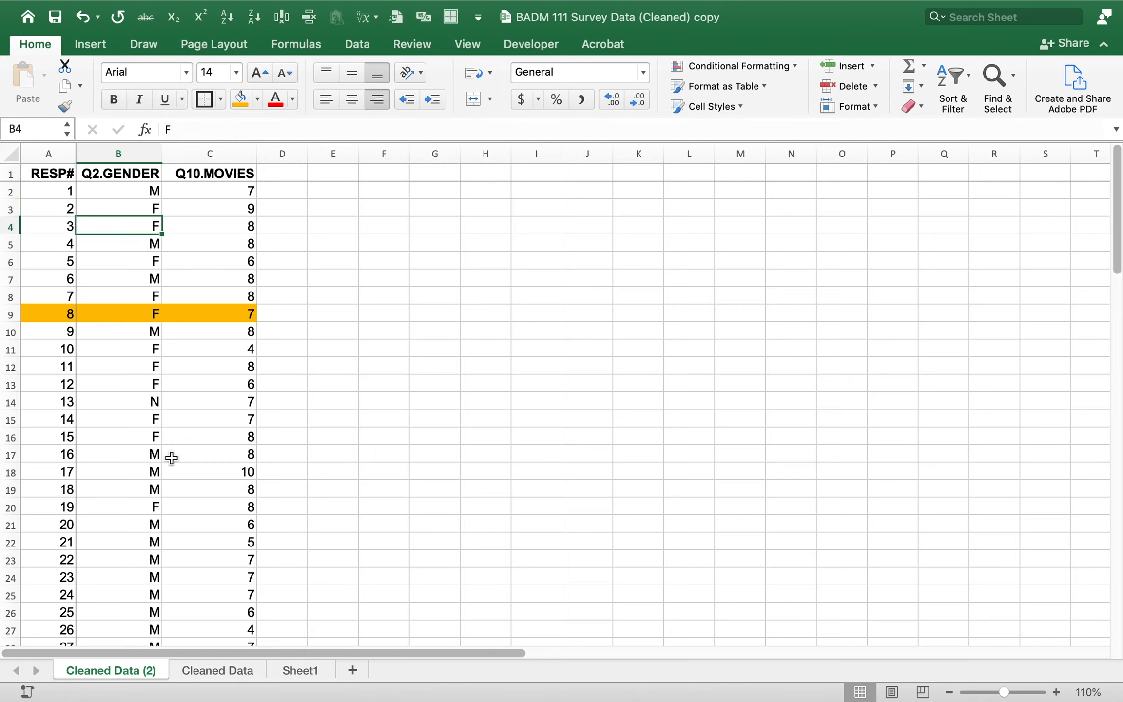
{"action": "key", "text": "Down"}
{"action": "key", "text": "Down"}
{"action": "key", "text": "Down"}
{"action": "key", "text": "Down"}
{"action": "key", "text": "Down"}
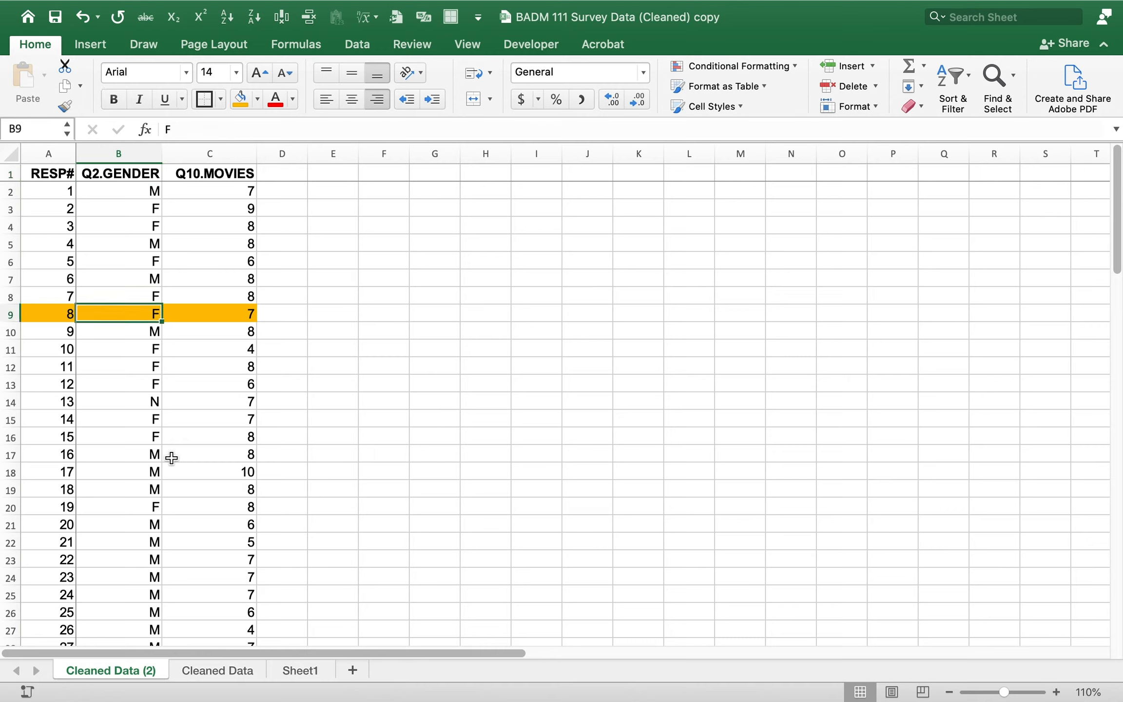
{"action": "key", "text": "Left"}
{"action": "key", "text": "shift+Right"}
{"action": "key", "text": "shift+Right"}
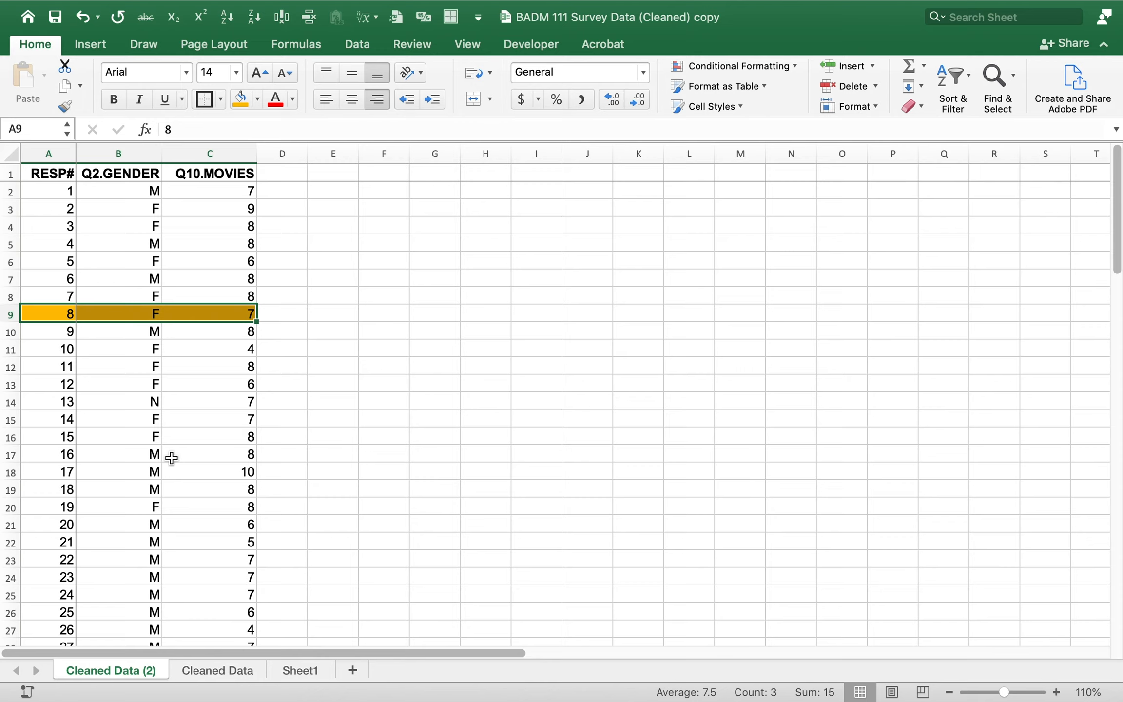
{"action": "key", "text": "Right"}
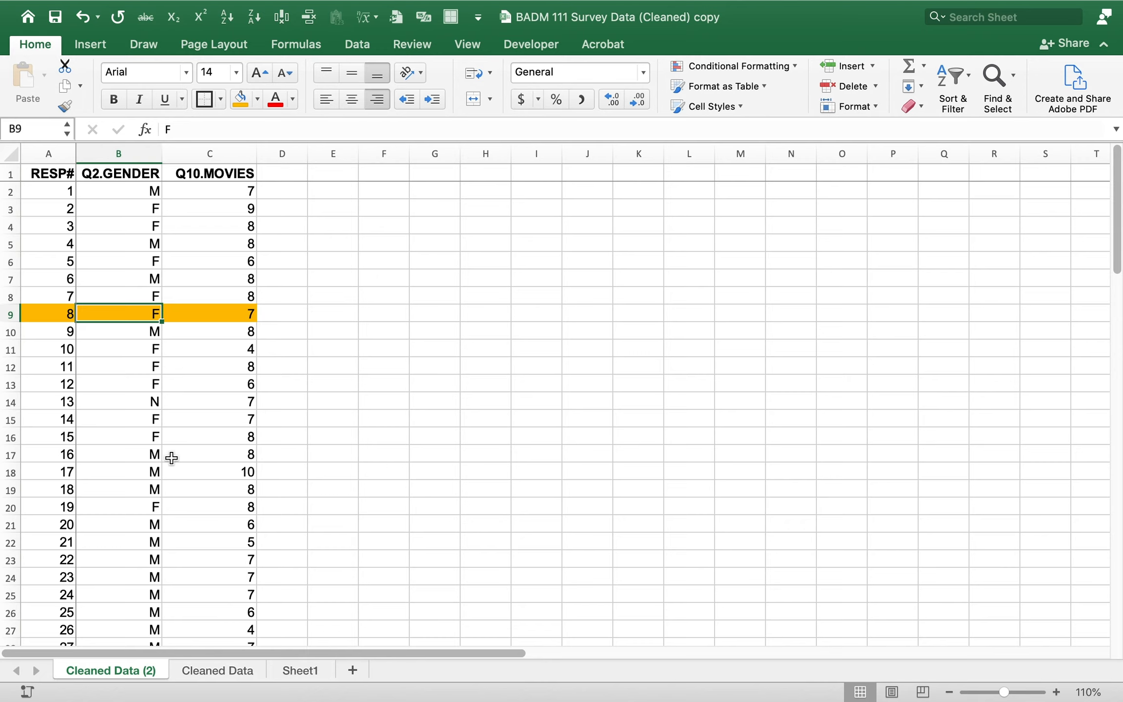
- Sort the survey records in ascending order by Q2.GENDER
{"action": "key", "text": "Up"}
{"action": "key", "text": "Up"}
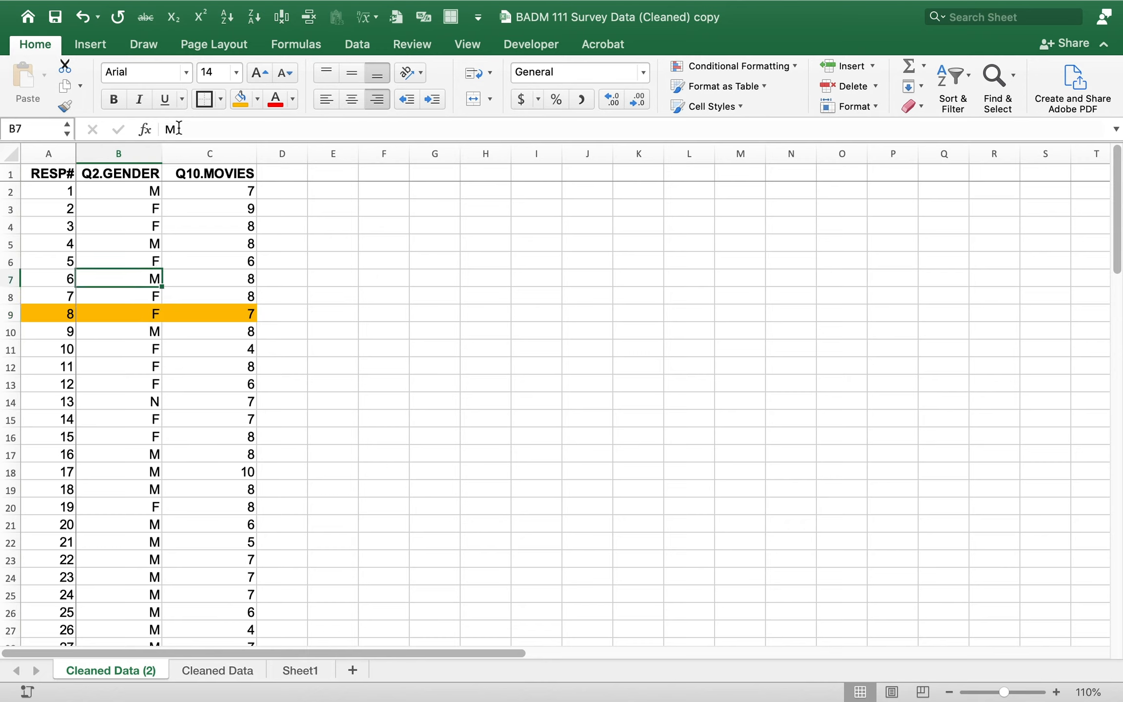
{"action": "left_click", "coordinate": [349, 47]}
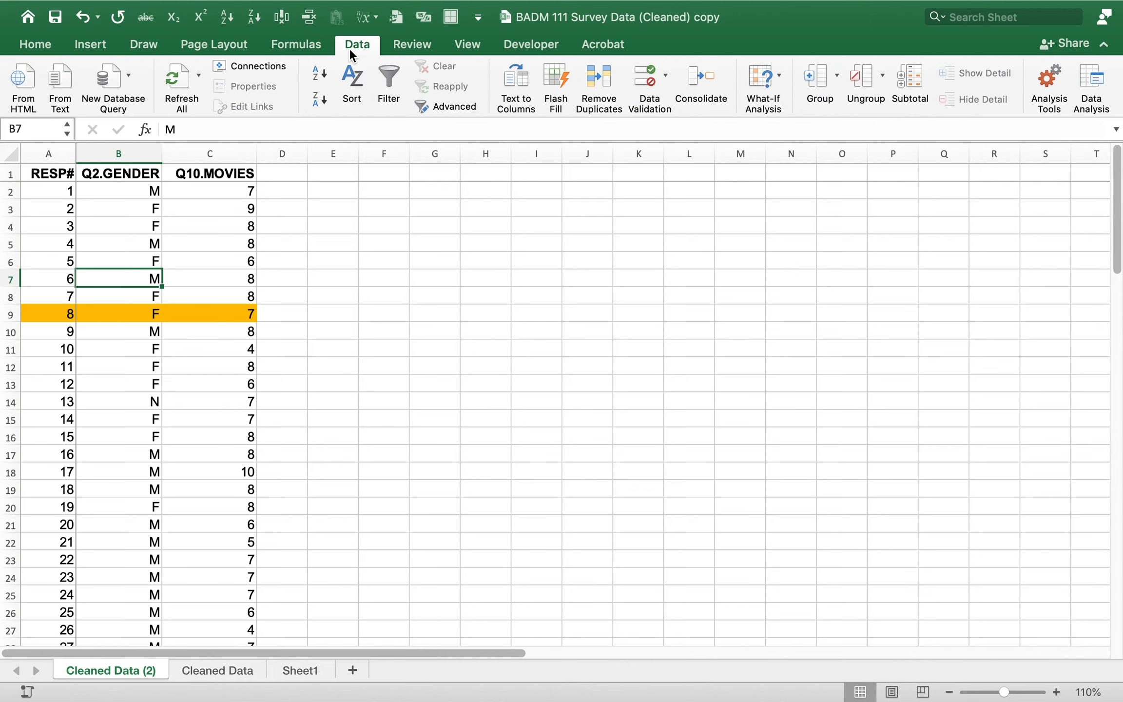
{"action": "left_click", "coordinate": [320, 75]}
- Look through the sorted Q2.GENDER column down to its last records to check how the gender groups are arranged
{"action": "key", "text": "Up"}
{"action": "key", "text": "Up"}
{"action": "key", "text": "Up"}
{"action": "key", "text": "Up"}
{"action": "key", "text": "Up"}
{"action": "key", "text": "Up"}
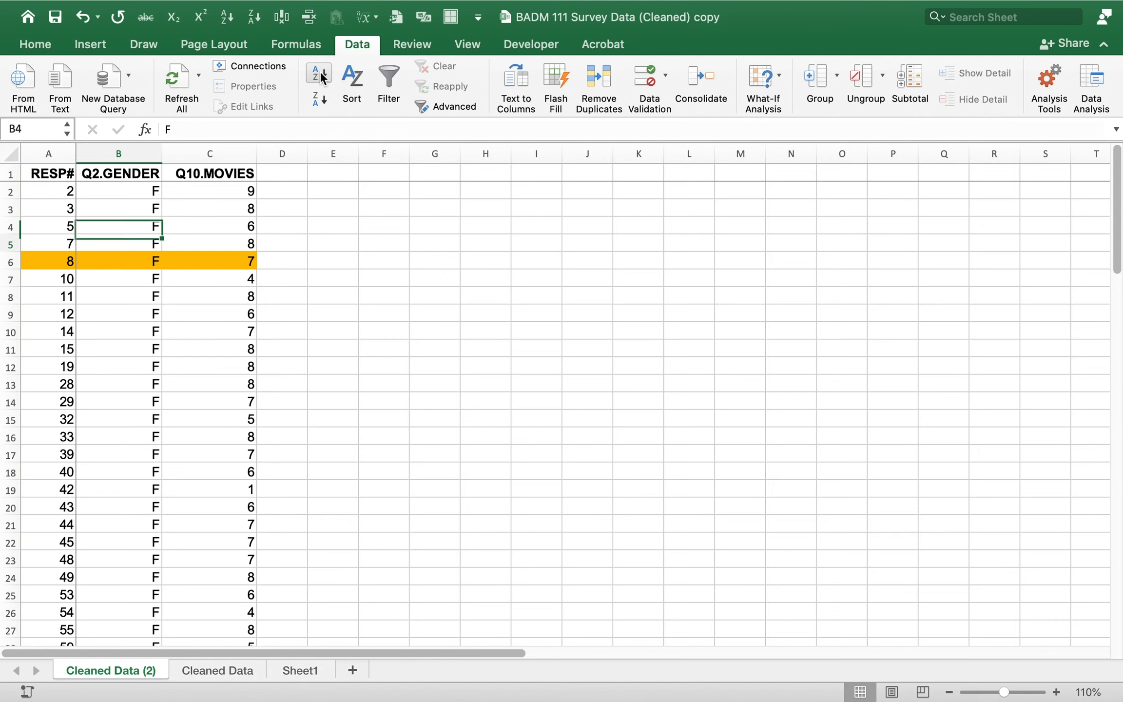
{"action": "key", "text": "Down"}
{"action": "key", "text": "Down"}
{"action": "key", "text": "Down"}
{"action": "key", "text": "Down"}
{"action": "key", "text": "Down"}
{"action": "key", "text": "Down"}
{"action": "key", "text": "Down"}
{"action": "key", "text": "Down"}
{"action": "key", "text": "Down"}
{"action": "key", "text": "Down"}
{"action": "key", "text": "Down"}
{"action": "key", "text": "Down"}
{"action": "key", "text": "Down"}
{"action": "key", "text": "Down"}
{"action": "key", "text": "Down"}
{"action": "key", "text": "Down"}
{"action": "key", "text": "Down"}
{"action": "key", "text": "Down"}
{"action": "key", "text": "Down"}
{"action": "key", "text": "Down"}
{"action": "key", "text": "Down"}
{"action": "key", "text": "Down"}
{"action": "key", "text": "Down"}
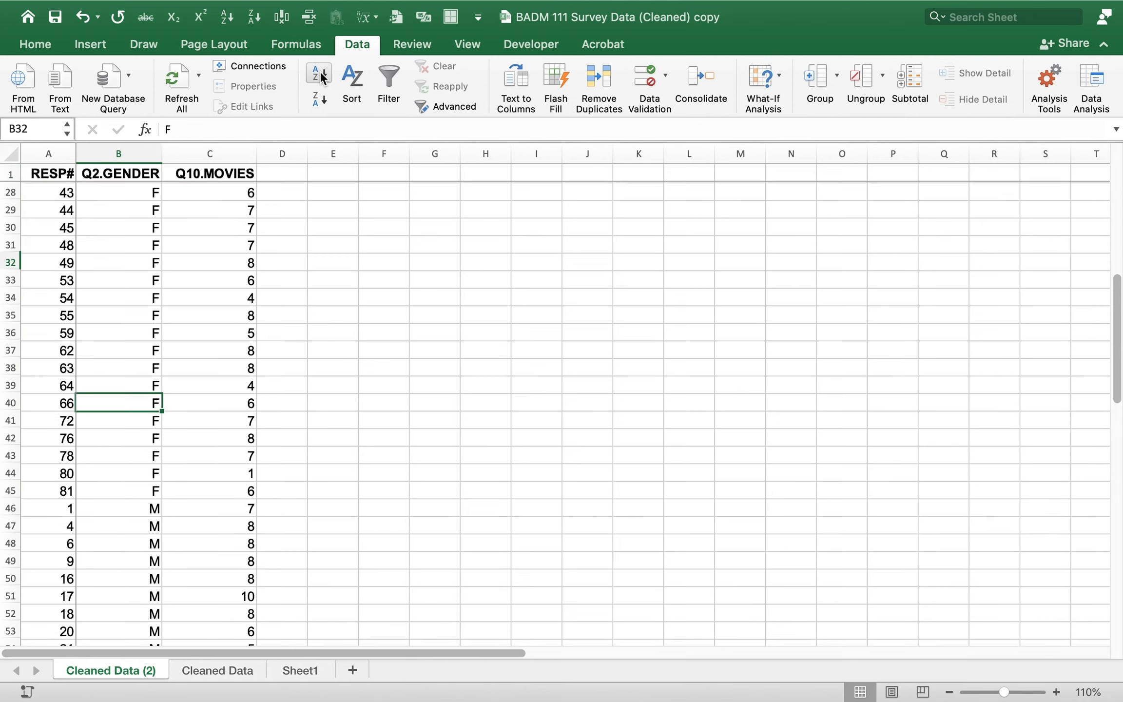
{"action": "key", "text": "Page_Down"}
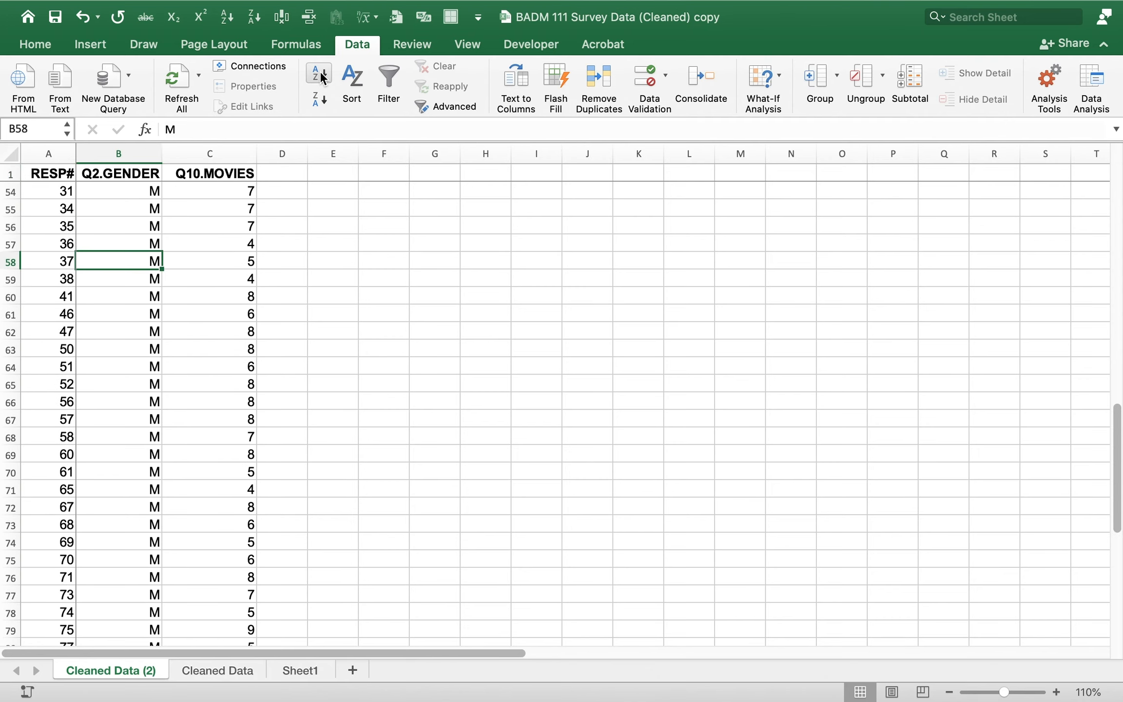
{"action": "key", "text": "Page_Down"}
{"action": "key", "text": "Up"}
{"action": "key", "text": "Up"}
{"action": "key", "text": "Up"}
{"action": "key", "text": "Up"}
{"action": "key", "text": "Up"}
{"action": "key", "text": "Up"}
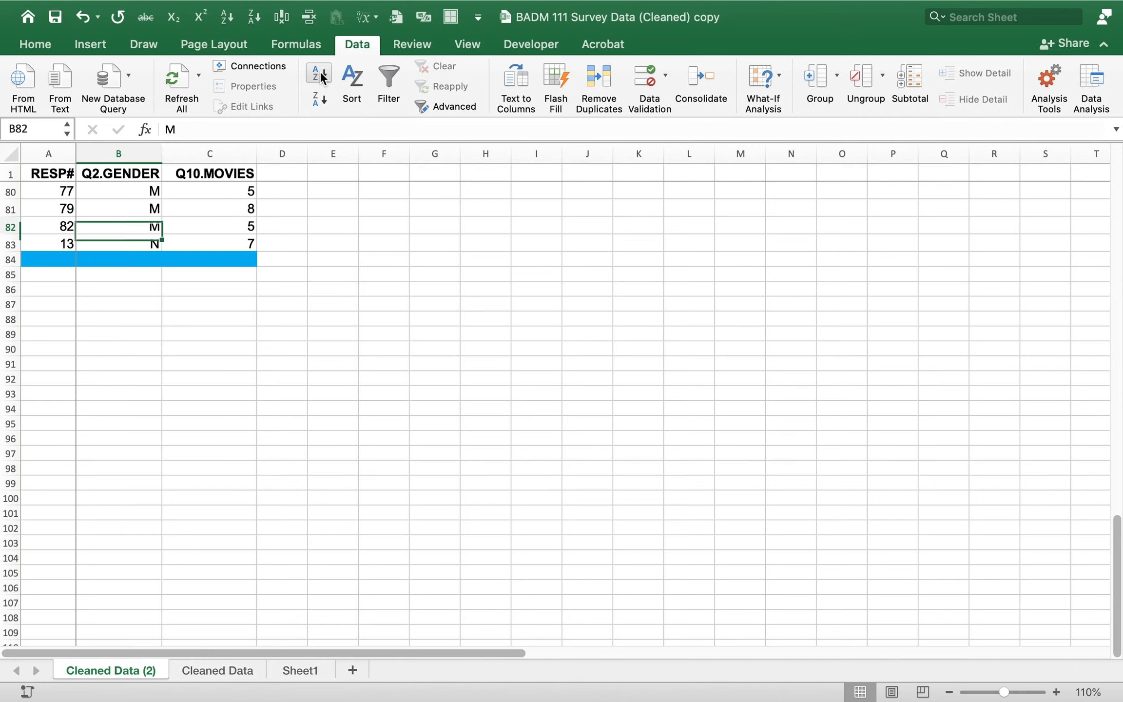
- Examine the last record in the sorted list, respondent 13 with gender N, across its gender and movies cells
{"action": "left_click", "coordinate": [320, 77]}
{"action": "key", "text": "Down"}
{"action": "key", "text": "Down"}
{"action": "key", "text": "Down"}
{"action": "key", "text": "Down"}
{"action": "key", "text": "Down"}
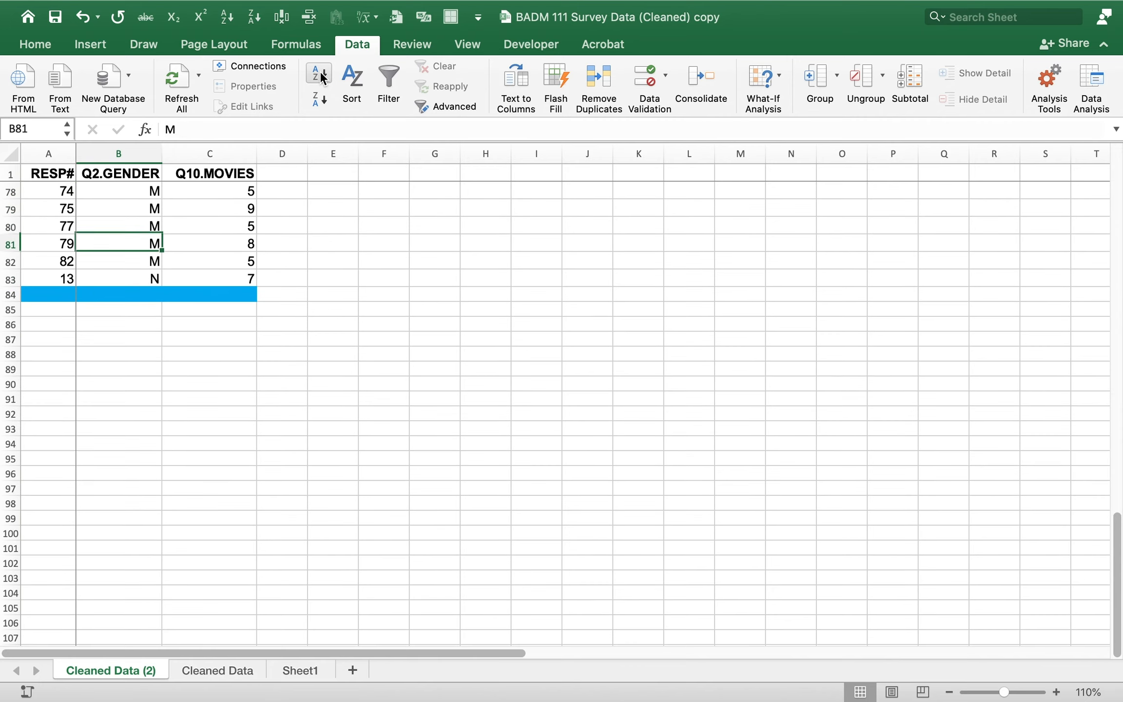
{"action": "key", "text": "Left"}
{"action": "key", "text": "Right"}
{"action": "key", "text": "Right"}
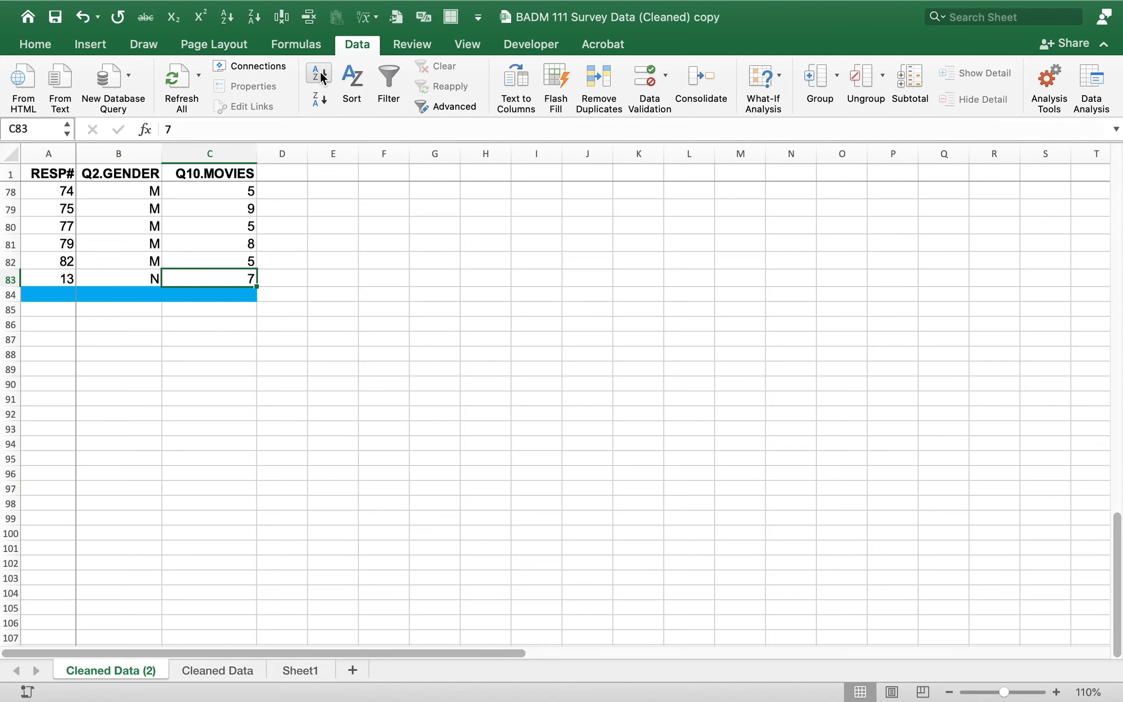
- Delete the row of respondent 13 with gender N and the blue row below it
{"action": "key", "text": "Left"}
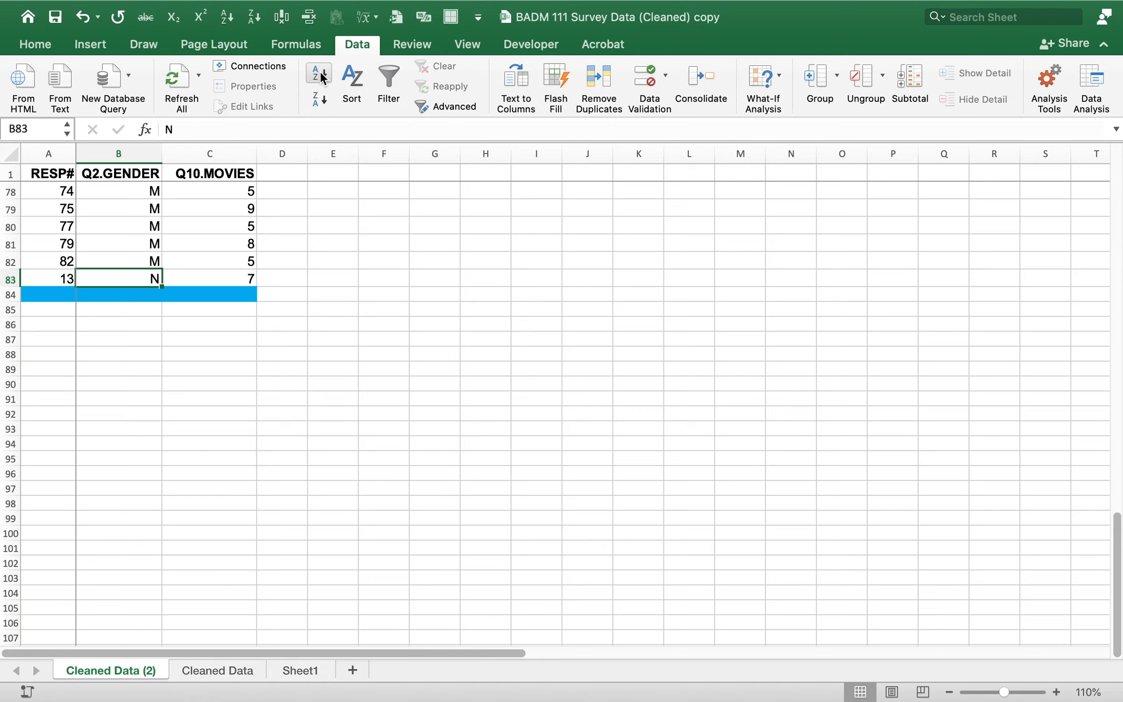
{"action": "key", "text": "super+z"}
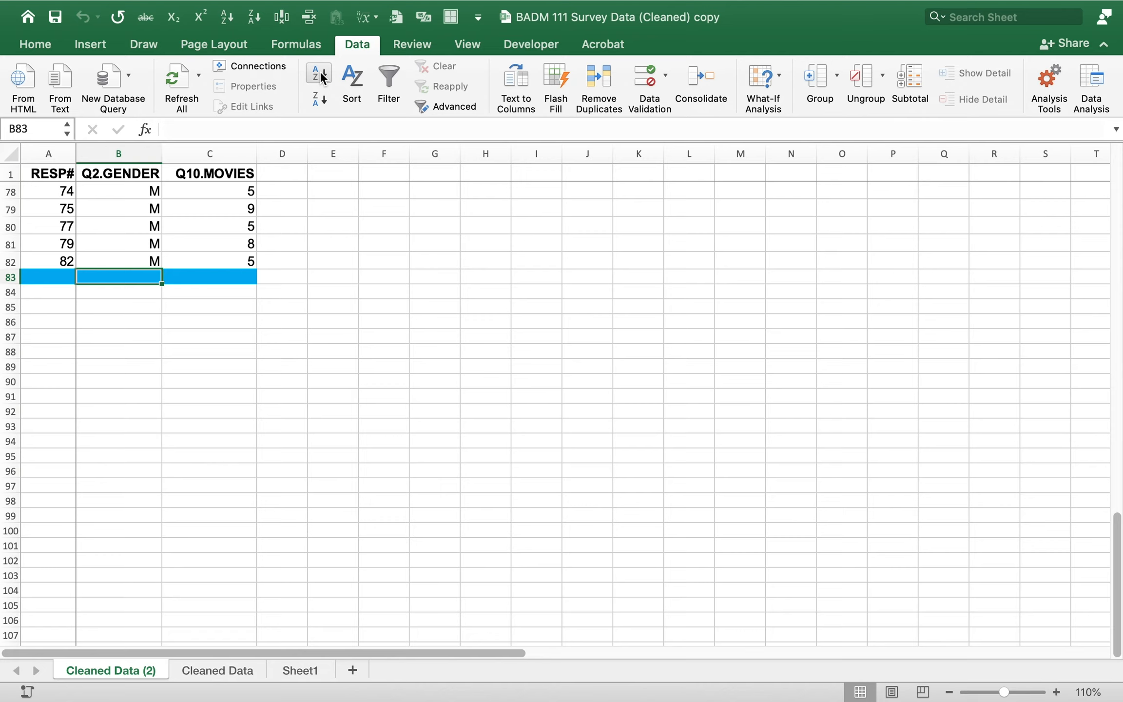
{"action": "key", "text": "super+minus"}
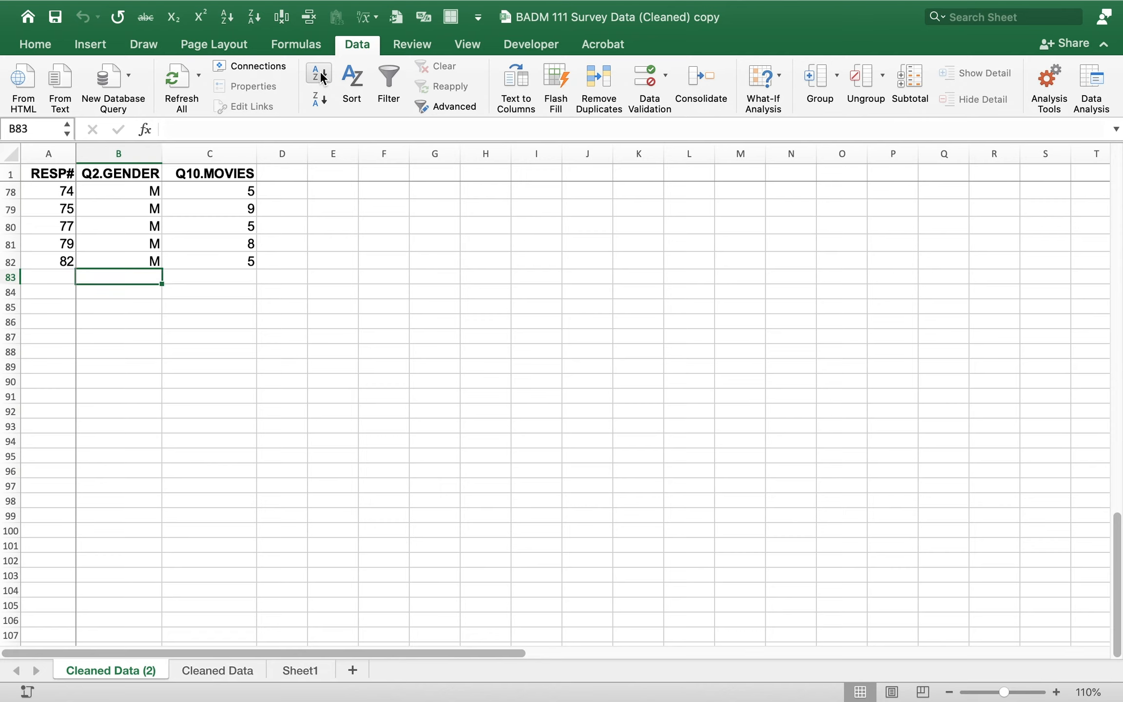
- Sort the survey records in ascending order by Q10.MOVIES
{"action": "key", "text": "Up"}
{"action": "key", "text": "Up"}
{"action": "key", "text": "Up"}
{"action": "key", "text": "Right"}
{"action": "key", "text": "Right"}
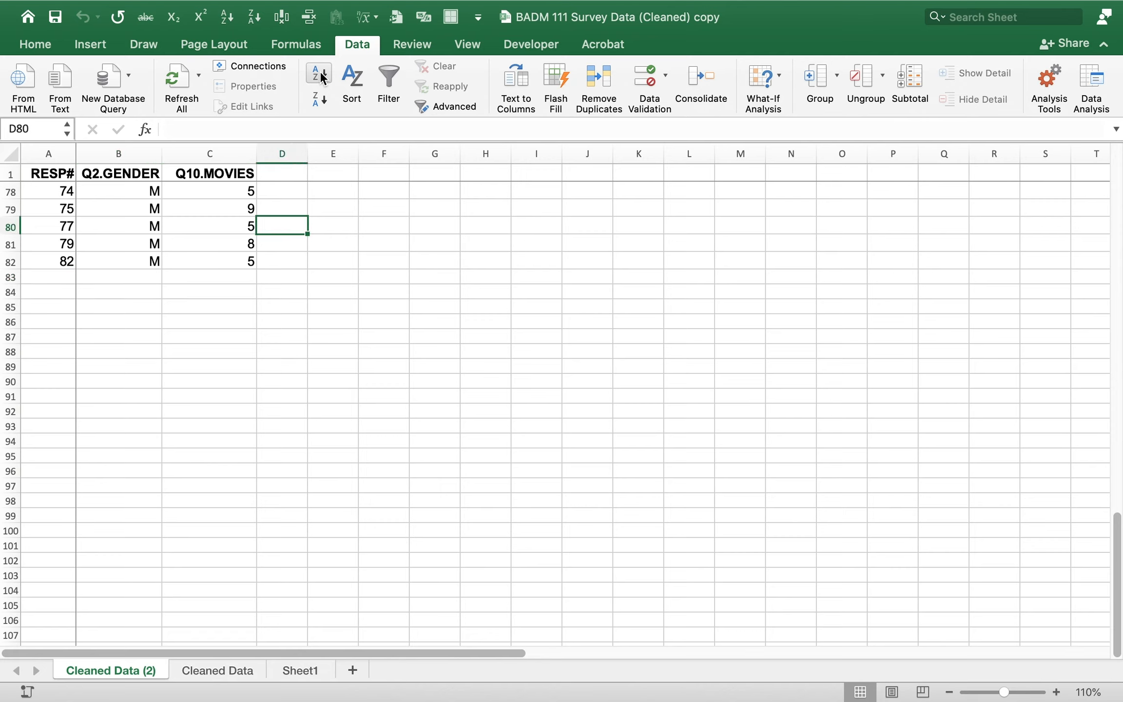
{"action": "key", "text": "Left"}
{"action": "mouse_move", "coordinate": [257, 2]}
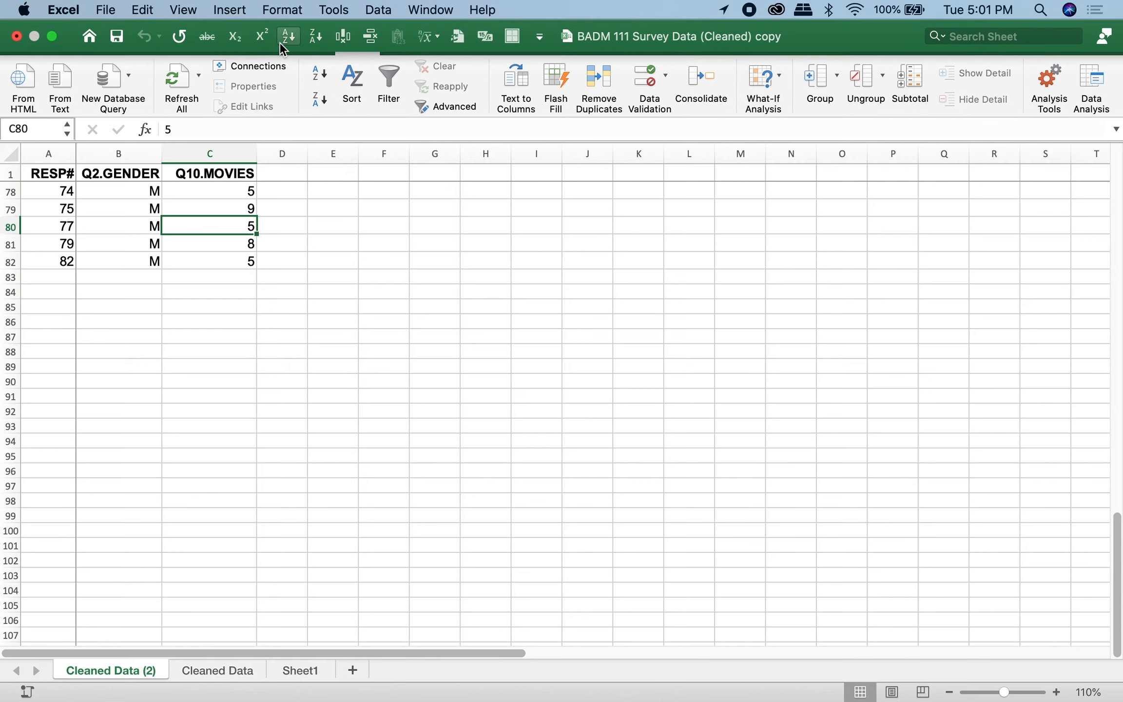
{"action": "left_click", "coordinate": [321, 76]}
- Look through the sorted Q10.MOVIES ratings from the last record up to the first ones to check their order
{"action": "key", "text": "Down"}
{"action": "key", "text": "Down"}
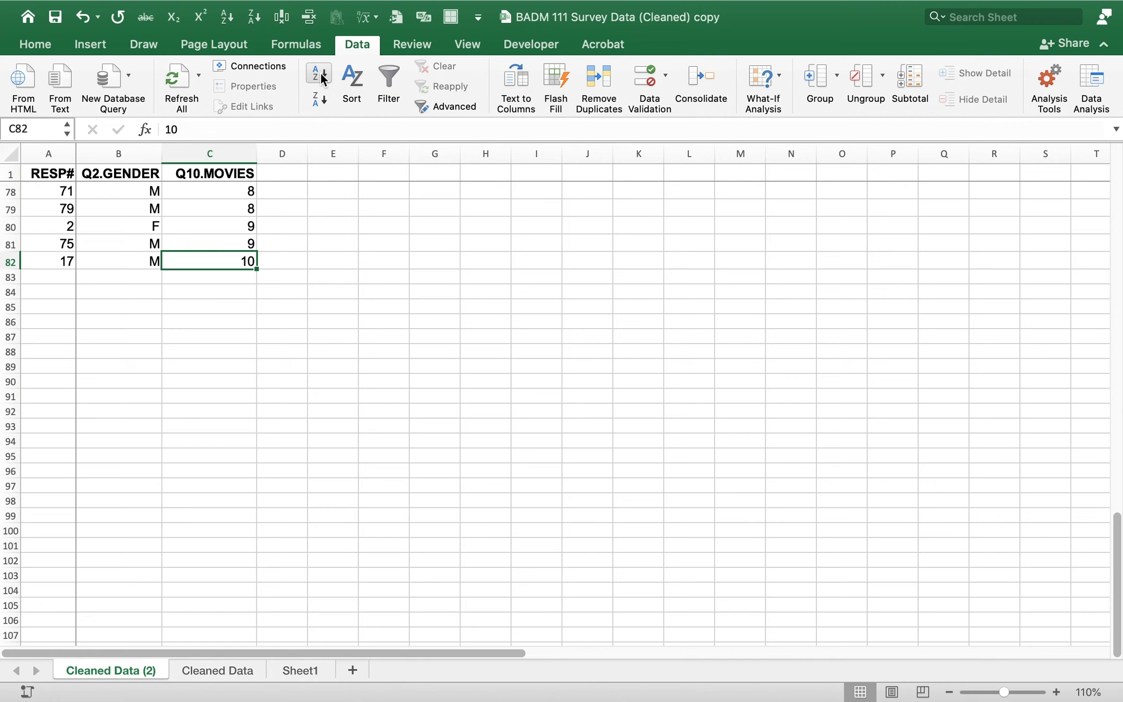
{"action": "key", "text": "Up"}
{"action": "key", "text": "Up"}
{"action": "key", "text": "Up"}
{"action": "key", "text": "Up"}
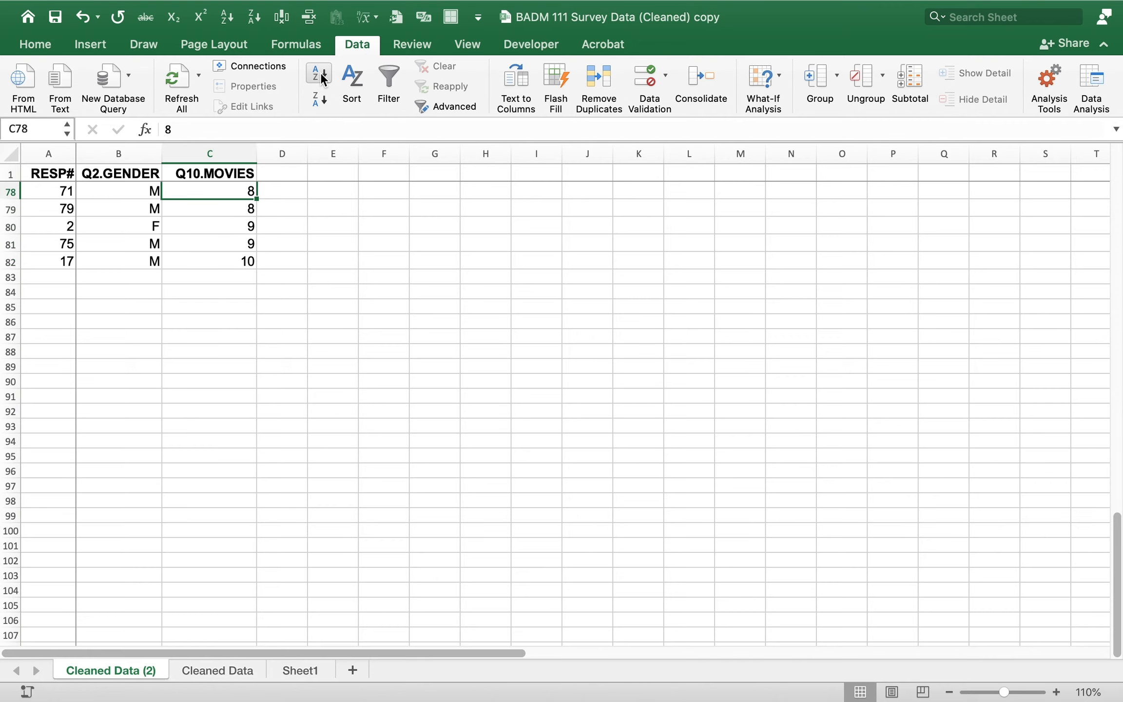
{"action": "key", "text": "Up"}
{"action": "key", "text": "Up"}
{"action": "key", "text": "Up"}
{"action": "key", "text": "Up"}
{"action": "key", "text": "Up"}
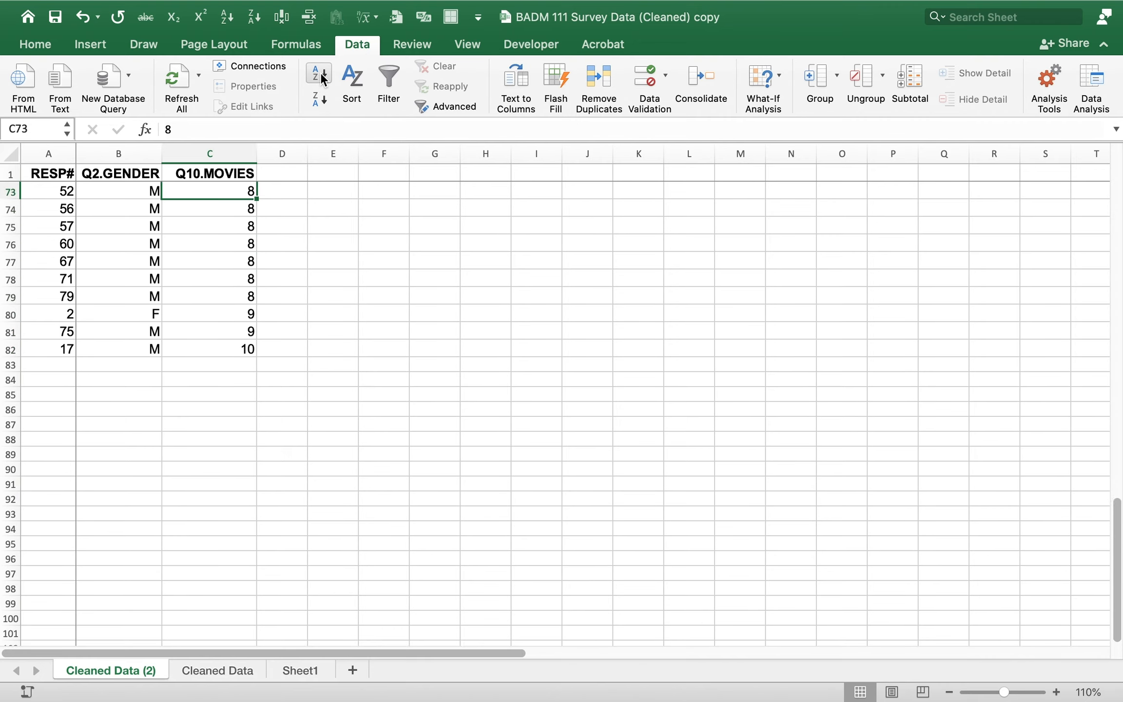
{"action": "key", "text": "Up"}
{"action": "key", "text": "Up"}
{"action": "key", "text": "Up"}
{"action": "key", "text": "Up"}
{"action": "key", "text": "Up"}
{"action": "key", "text": "Up"}
{"action": "key", "text": "Up"}
{"action": "key", "text": "Up"}
{"action": "key", "text": "Up"}
{"action": "key", "text": "Up"}
{"action": "key", "text": "Up"}
{"action": "key", "text": "Up"}
{"action": "key", "text": "Up"}
{"action": "key", "text": "Up"}
{"action": "key", "text": "Up"}
{"action": "key", "text": "Up"}
{"action": "key", "text": "Up"}
{"action": "key", "text": "Up"}
{"action": "key", "text": "Up"}
{"action": "key", "text": "Up"}
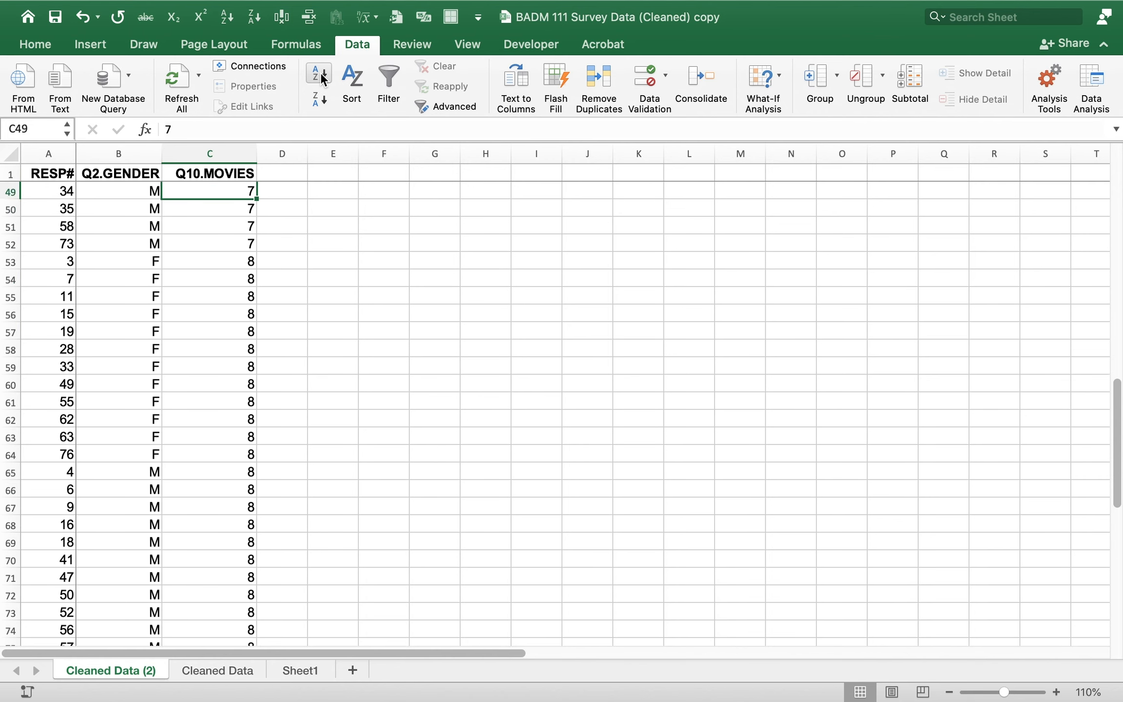
{"action": "key", "text": "Up"}
{"action": "key", "text": "Up"}
{"action": "key", "text": "Up"}
{"action": "key", "text": "Up"}
{"action": "key", "text": "Up"}
{"action": "key", "text": "Up"}
{"action": "key", "text": "Up"}
{"action": "key", "text": "Up"}
{"action": "key", "text": "Up"}
{"action": "key", "text": "Up"}
{"action": "key", "text": "Up"}
{"action": "key", "text": "Up"}
{"action": "key", "text": "ctrl+Up"}
{"action": "key", "text": "Down"}
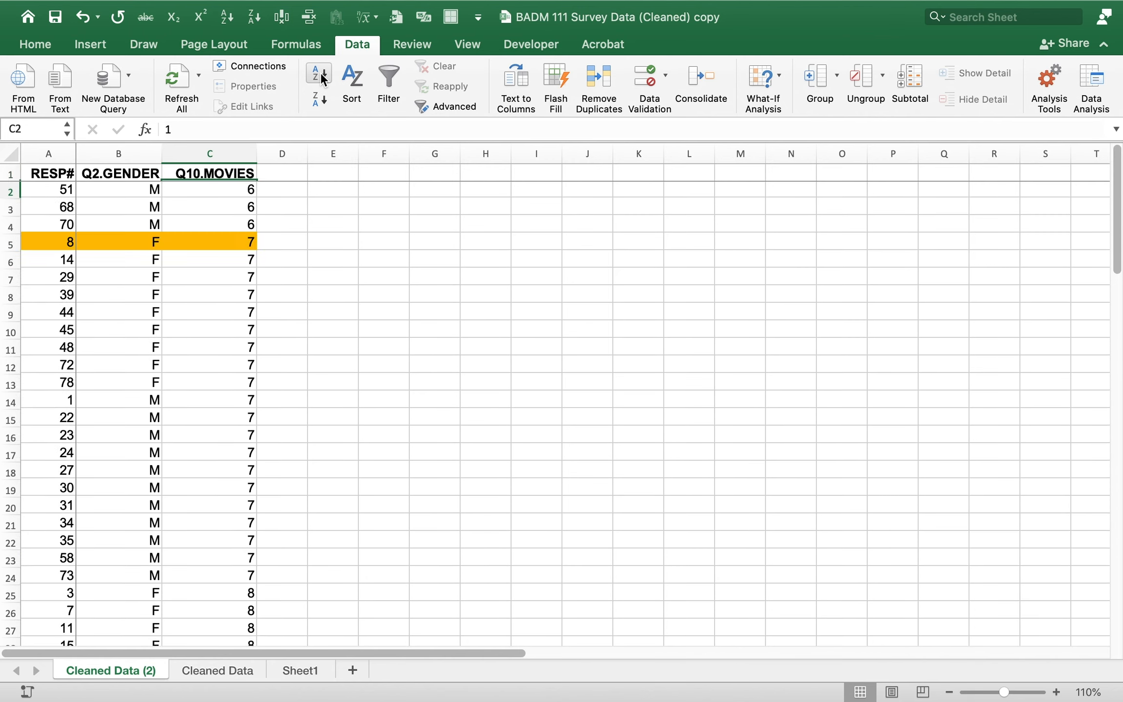
{"action": "key", "text": "Down"}
{"action": "key", "text": "Down"}
{"action": "key", "text": "Down"}
{"action": "key", "text": "Down"}
{"action": "key", "text": "Down"}
{"action": "key", "text": "Down"}
{"action": "key", "text": "Down"}
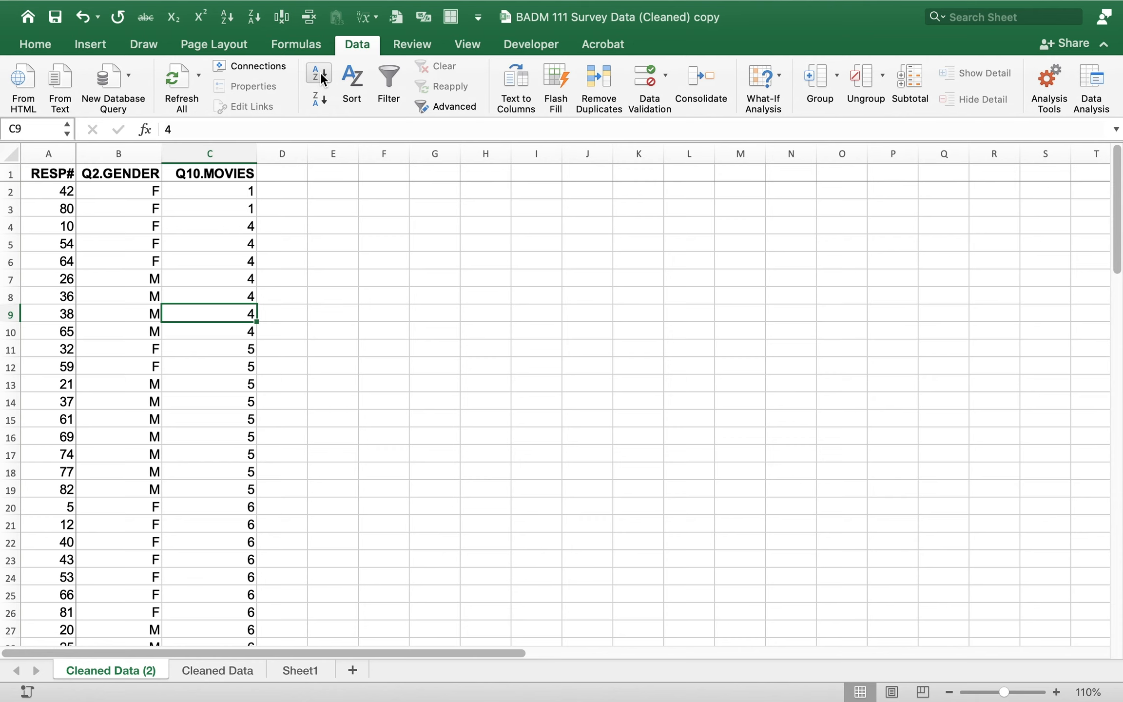
- Examine how the genders are arranged within each movie rating, around the highlighted record of respondent 8
{"action": "key", "text": "Left"}
{"action": "key", "text": "Up"}
{"action": "key", "text": "Up"}
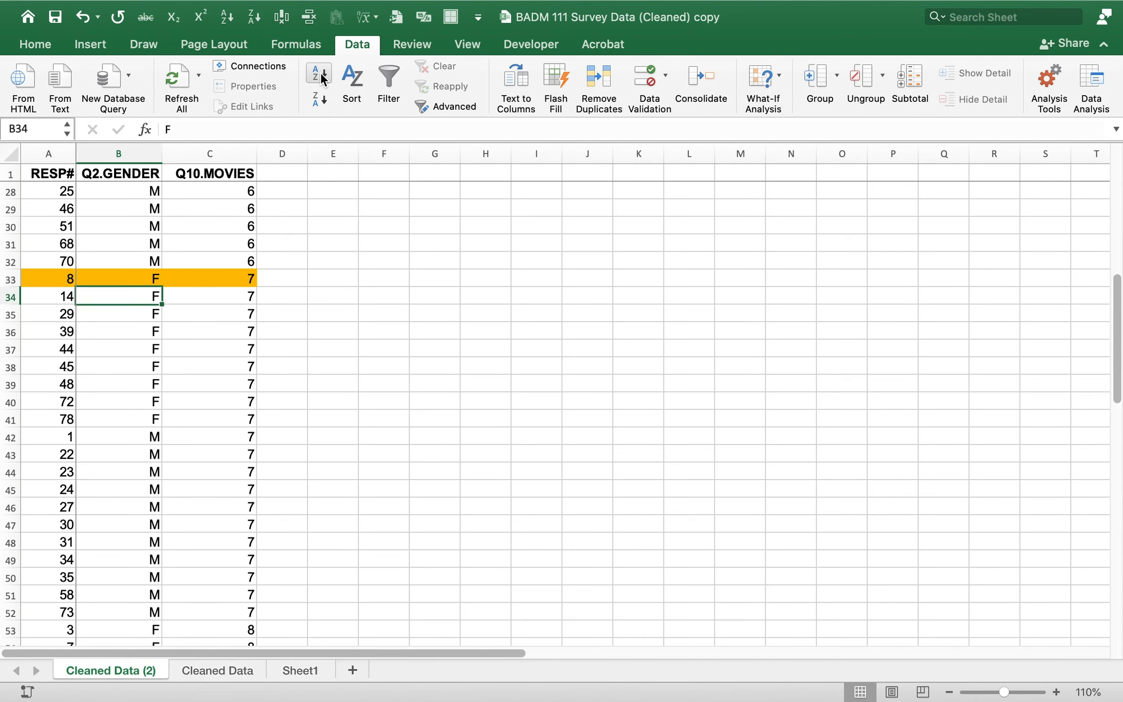
{"action": "key", "text": "Left"}
{"action": "key", "text": "Right"}
{"action": "key", "text": "Right"}
{"action": "key", "text": "Left"}
{"action": "key", "text": "Left"}
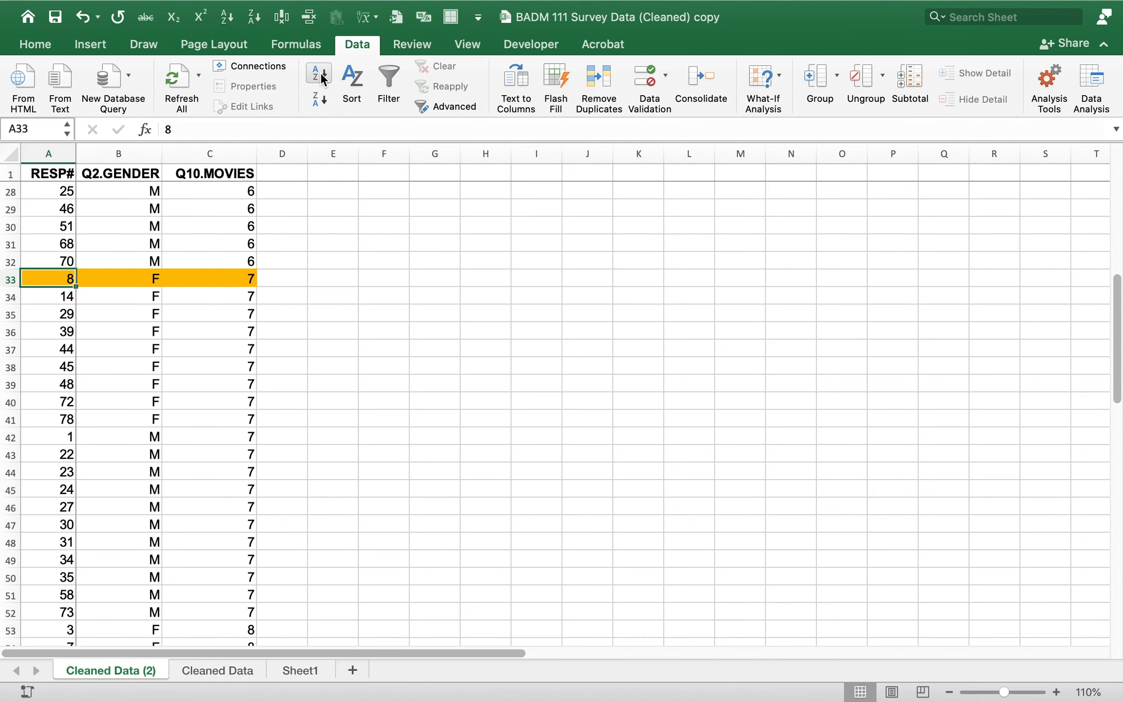
{"action": "key", "text": "Right"}
{"action": "key", "text": "Up"}
{"action": "key", "text": "Up"}
{"action": "key", "text": "Up"}
{"action": "key", "text": "Up"}
{"action": "key", "text": "Up"}
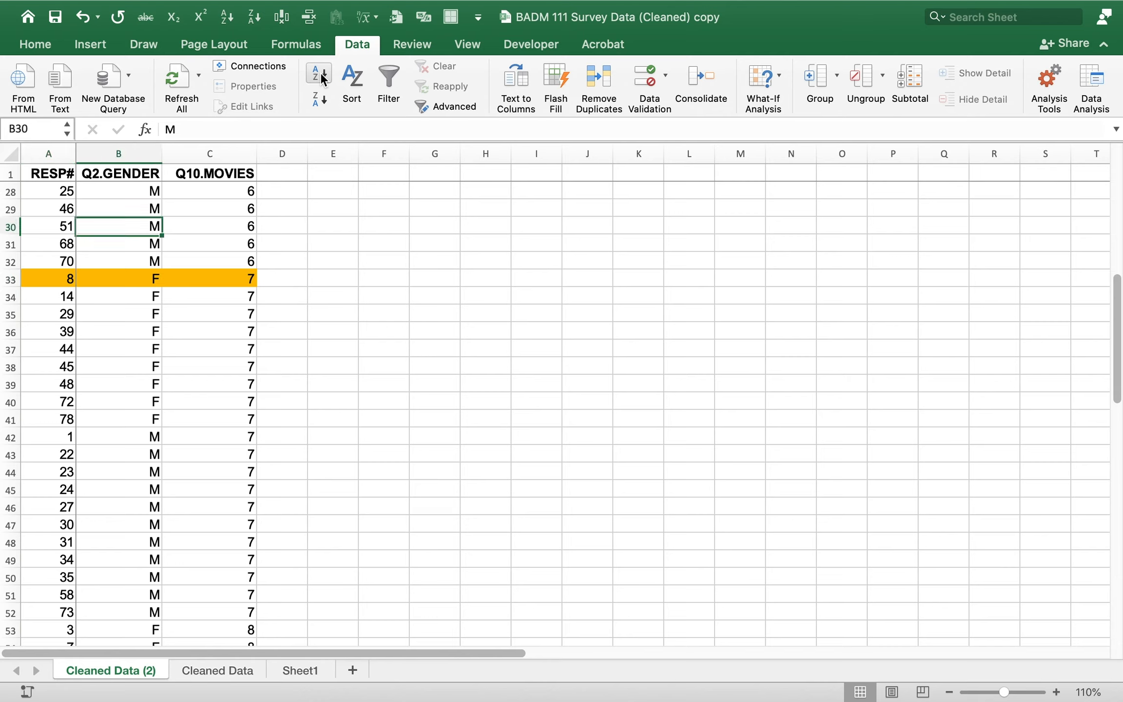
- Sort the rating-ordered records by Q2.GENDER in ascending order
{"action": "key", "text": "Down"}
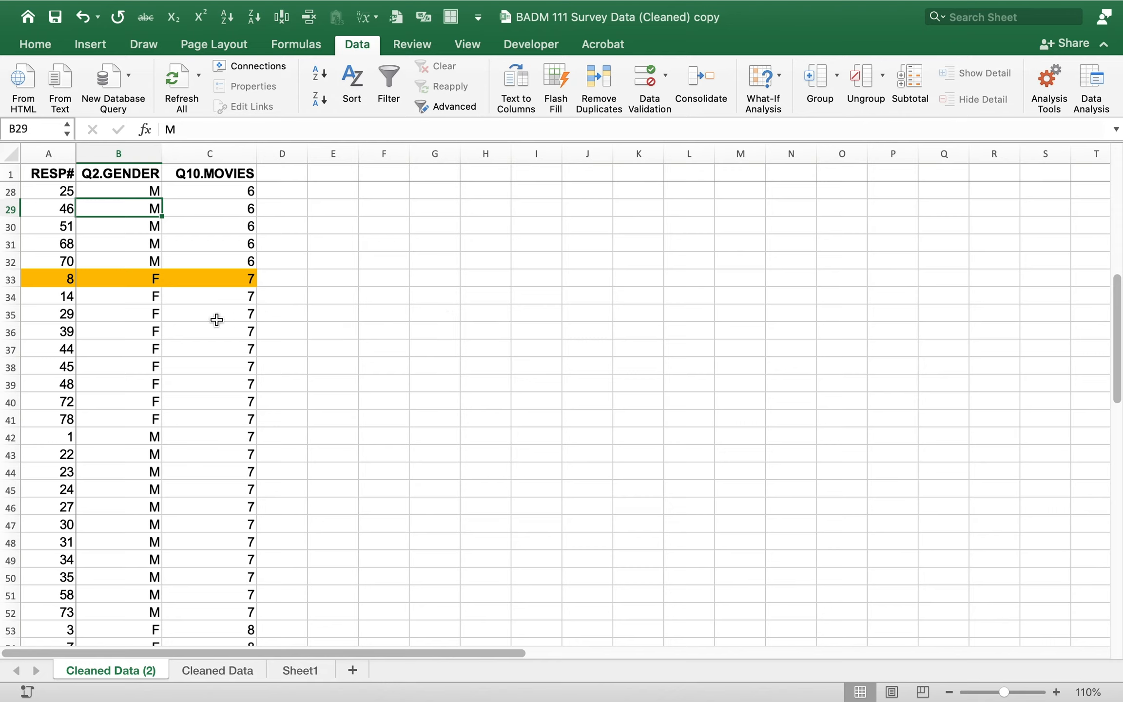
{"action": "left_click", "coordinate": [143, 237]}
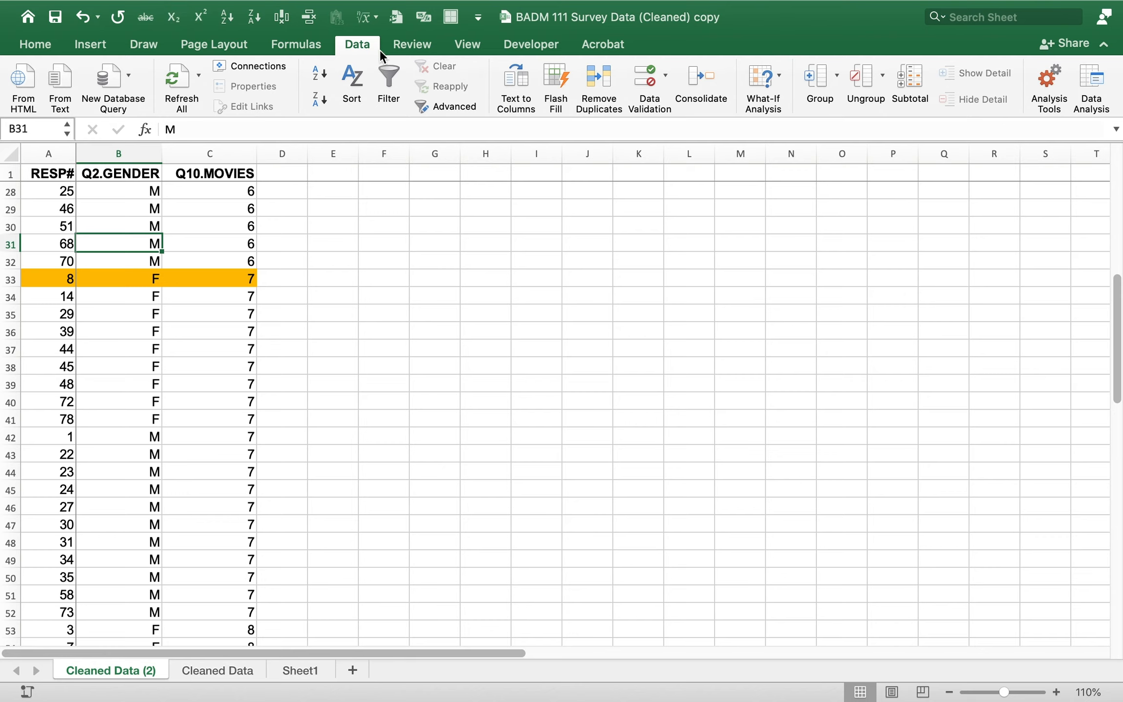
{"action": "left_click", "coordinate": [315, 78]}
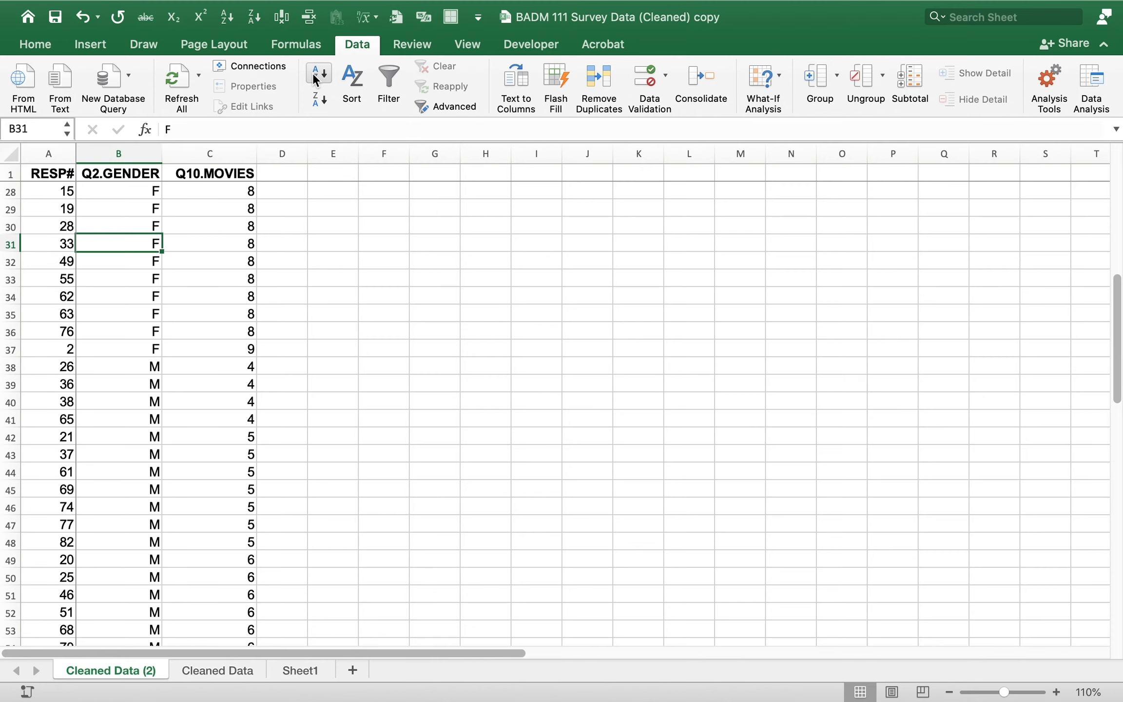
- Enter the column headers F in cell E1 and M in cell F1
{"action": "key", "text": "Up"}
{"action": "key", "text": "Up"}
{"action": "key", "text": "Up"}
{"action": "key", "text": "Right"}
{"action": "key", "text": "Right"}
{"action": "key", "text": "Right"}
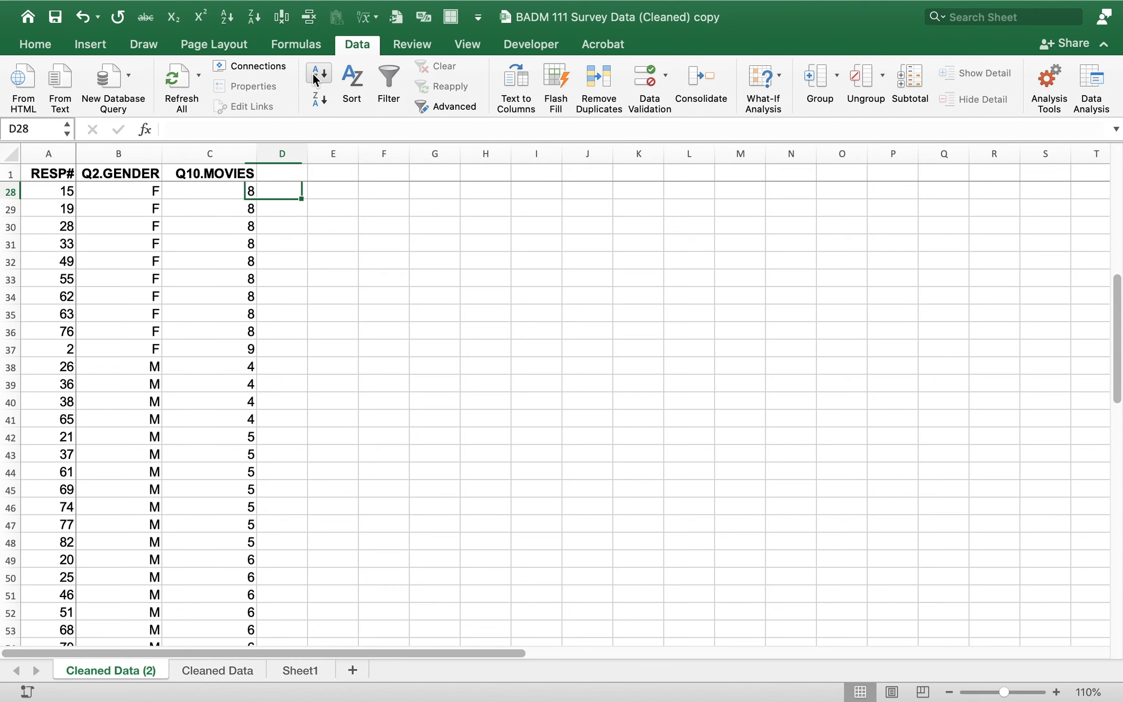
{"action": "key", "text": "Up"}
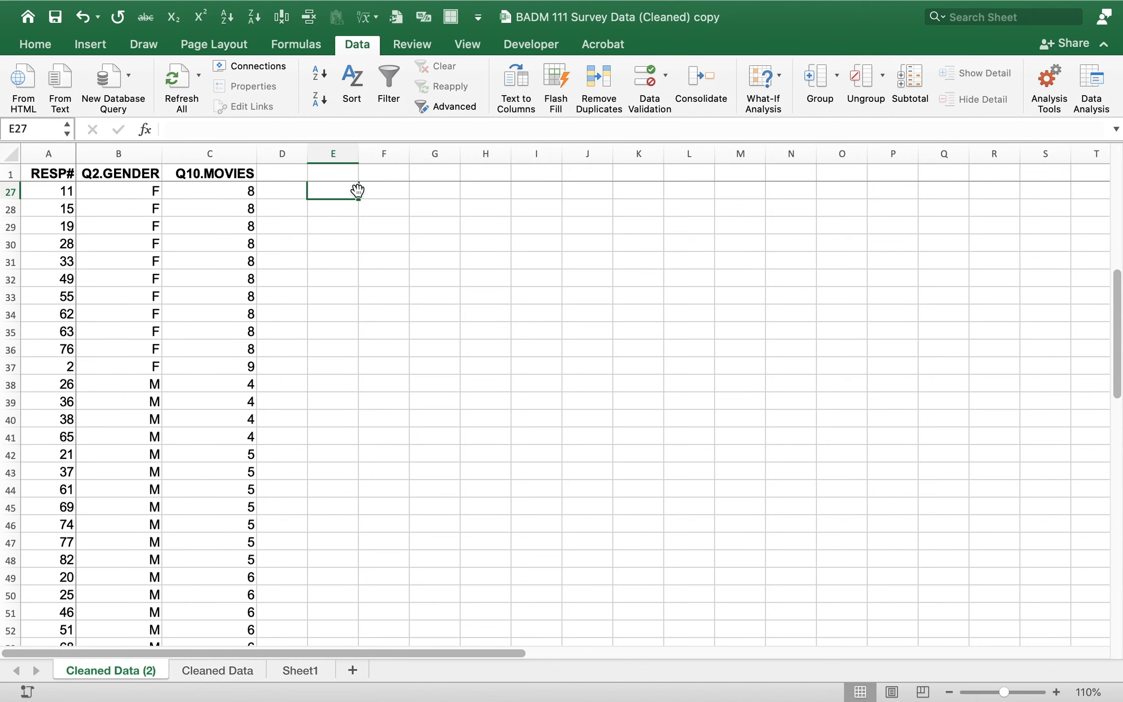
{"action": "left_click", "coordinate": [346, 174]}
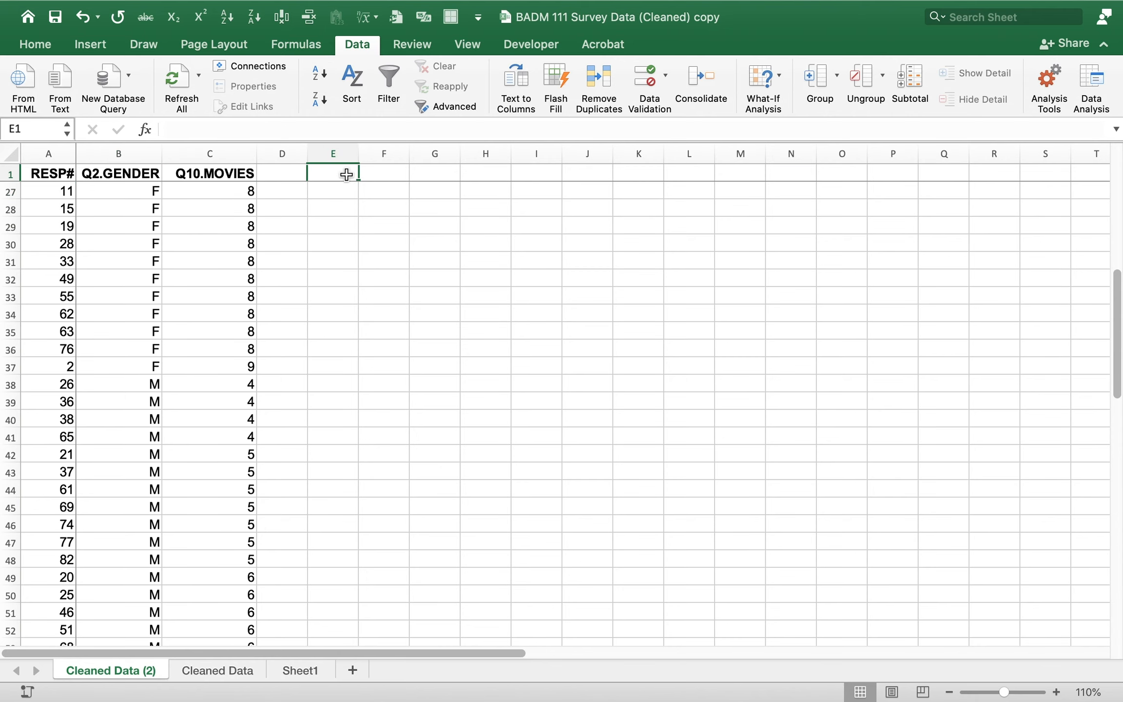
{"action": "type", "text": "F"}
{"action": "key", "text": "Tab"}
{"action": "type", "text": "M"}
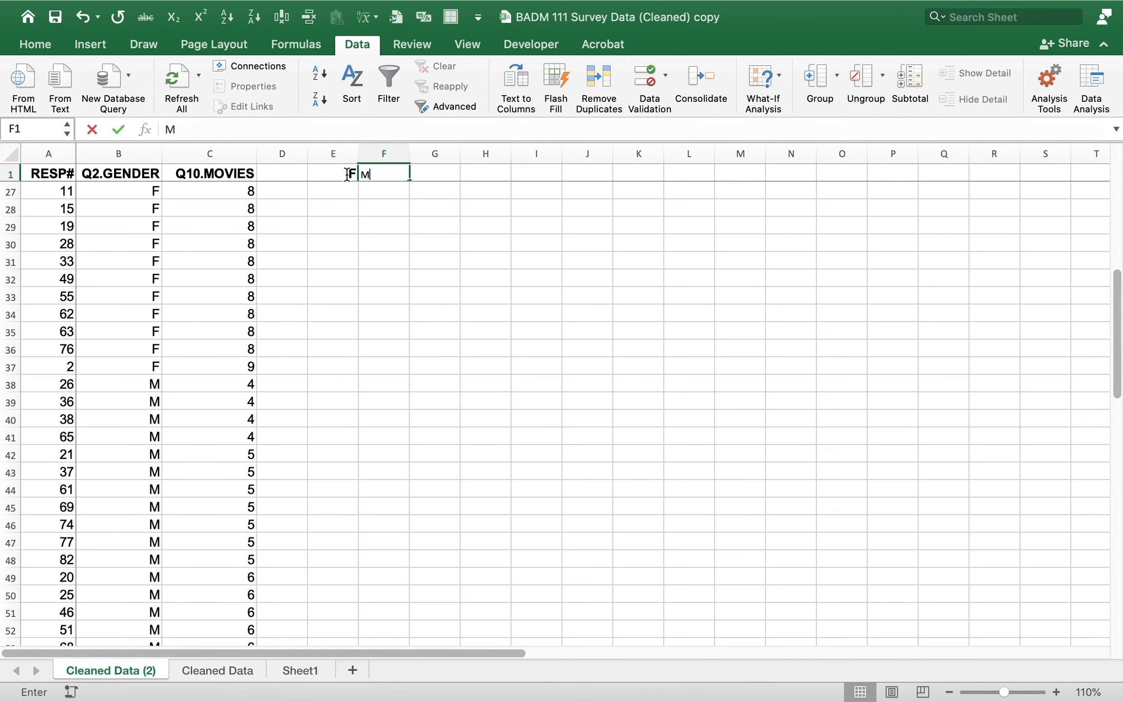
{"action": "key", "text": "Down"}
{"action": "key", "text": "Left"}
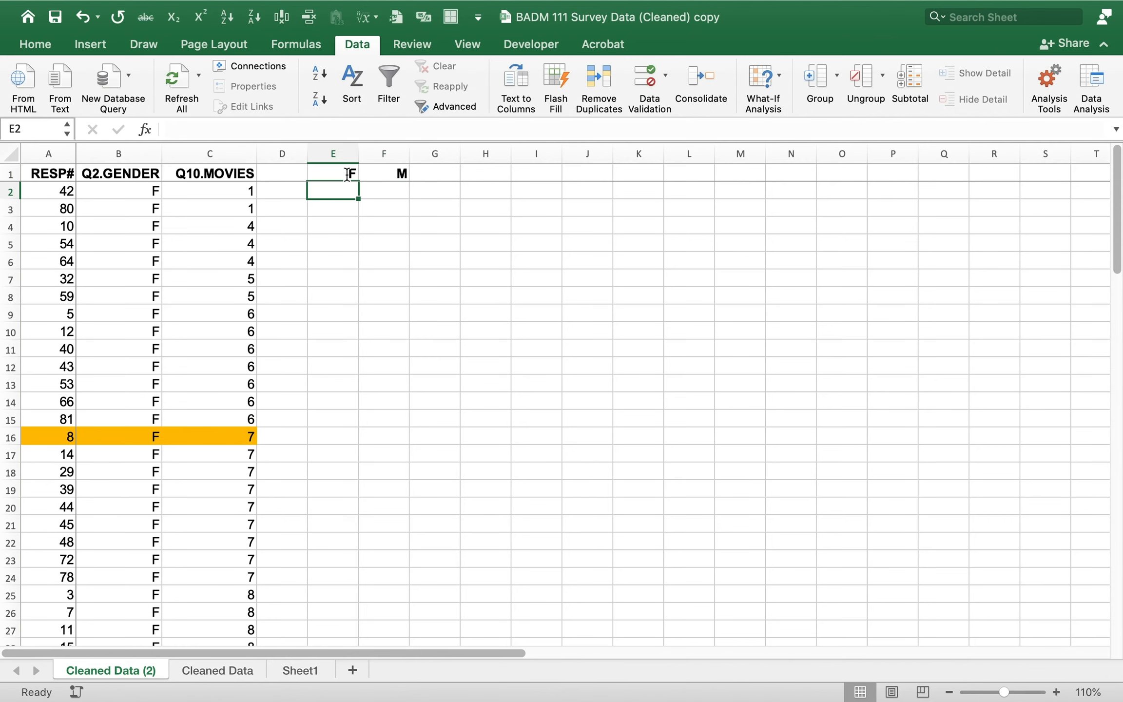
- Copy the Q10.MOVIES ratings of all F respondents, cells C2 to C37
{"action": "left_click", "coordinate": [228, 190]}
{"action": "key", "text": "shift+Left"}
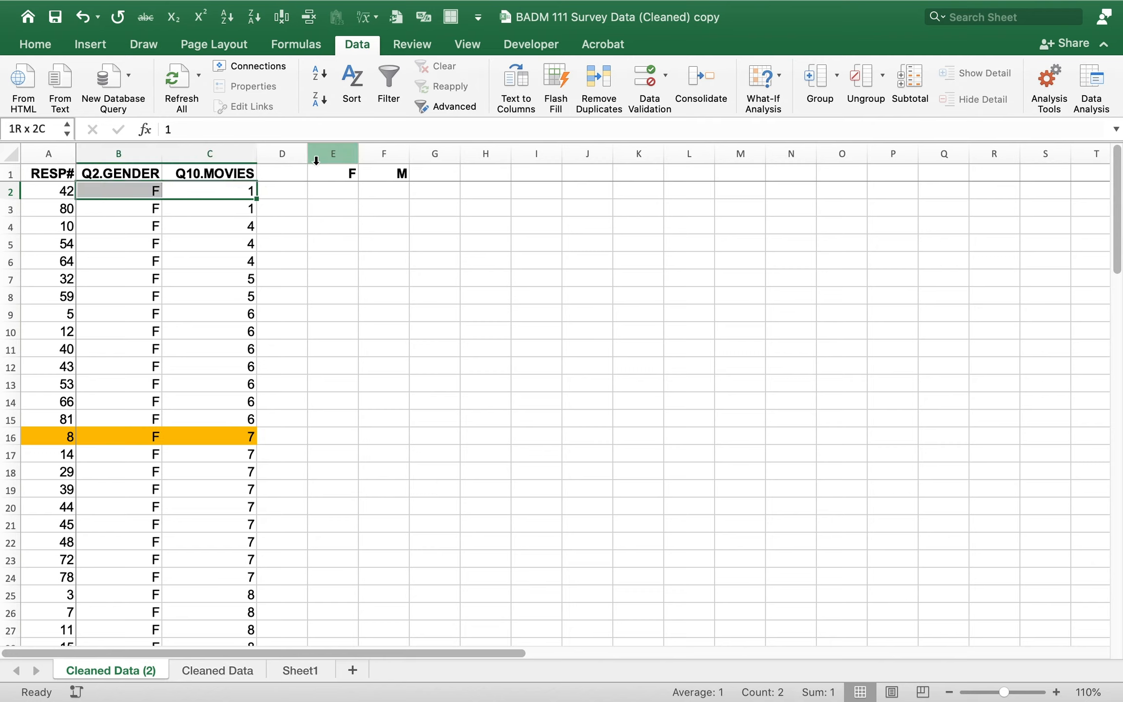
{"action": "key", "text": "shift+Down"}
{"action": "key", "text": "shift+Down"}
{"action": "key", "text": "shift+Down"}
{"action": "key", "text": "shift+Down"}
{"action": "key", "text": "shift+Down"}
{"action": "key", "text": "shift+Down"}
{"action": "key", "text": "shift+Down"}
{"action": "key", "text": "shift+Down"}
{"action": "key", "text": "shift+Down"}
{"action": "key", "text": "shift+Down"}
{"action": "key", "text": "shift+Down"}
{"action": "key", "text": "shift+Down"}
{"action": "key", "text": "shift+Down"}
{"action": "key", "text": "shift+Down"}
{"action": "key", "text": "shift+Down"}
{"action": "key", "text": "shift+Down"}
{"action": "key", "text": "shift+Down"}
{"action": "key", "text": "shift+Down"}
{"action": "key", "text": "shift+Down"}
{"action": "key", "text": "shift+Down"}
{"action": "key", "text": "shift+Down"}
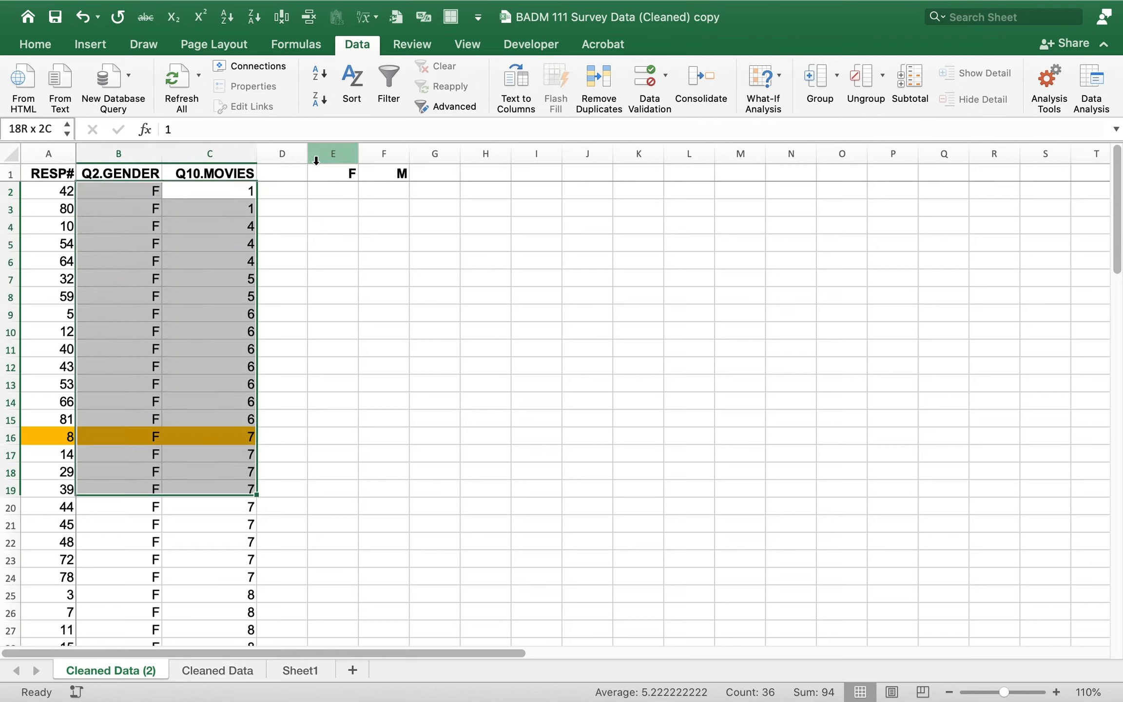
{"action": "key", "text": "shift+Down"}
{"action": "key", "text": "shift+Down"}
{"action": "key", "text": "shift+Down"}
{"action": "key", "text": "shift+Down"}
{"action": "key", "text": "shift+Down"}
{"action": "key", "text": "shift+Down"}
{"action": "key", "text": "shift+Down"}
{"action": "key", "text": "shift+Down"}
{"action": "key", "text": "shift+Down"}
{"action": "key", "text": "shift+Down"}
{"action": "key", "text": "shift+Down"}
{"action": "key", "text": "shift+Down"}
{"action": "key", "text": "shift+Down"}
{"action": "key", "text": "shift+Down"}
{"action": "key", "text": "shift+Down"}
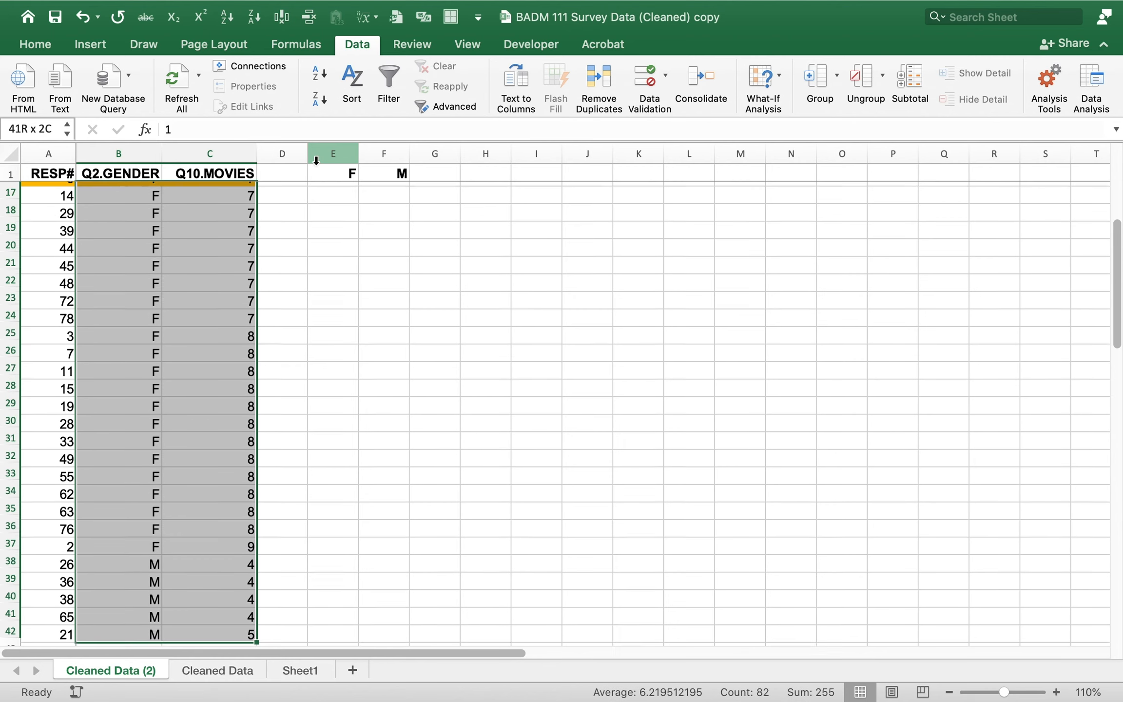
{"action": "key", "text": "shift+Up"}
{"action": "key", "text": "shift+Up"}
{"action": "key", "text": "shift+Up"}
{"action": "key", "text": "shift+Right"}
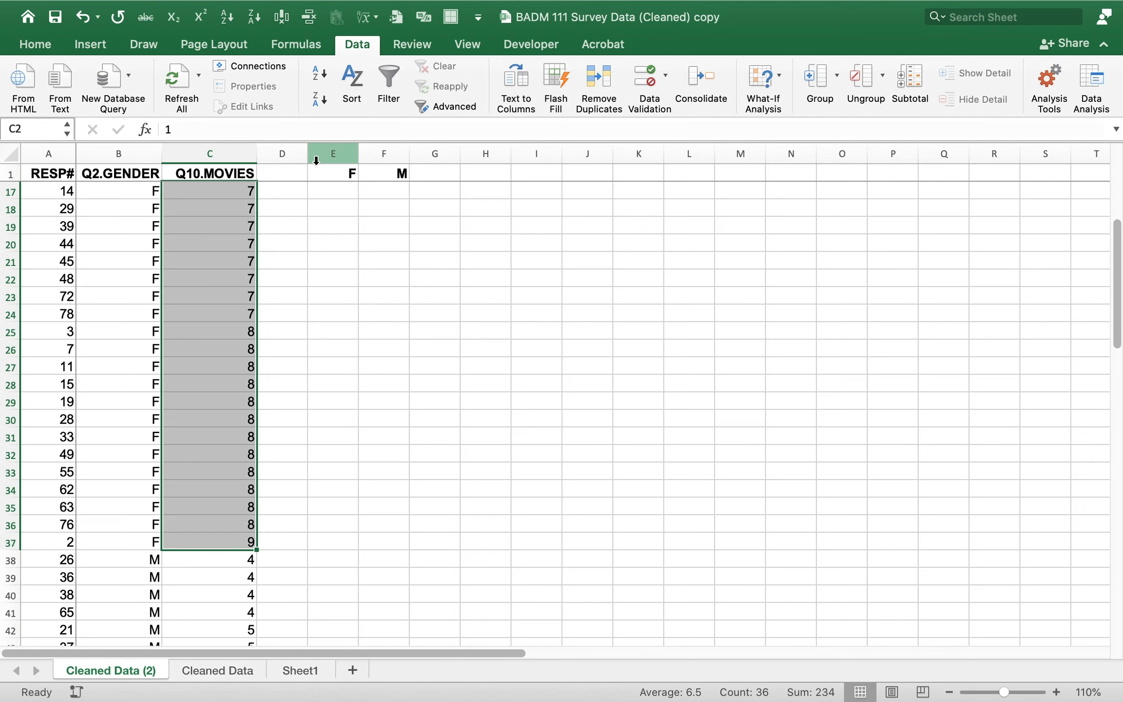
{"action": "key", "text": "super+c"}
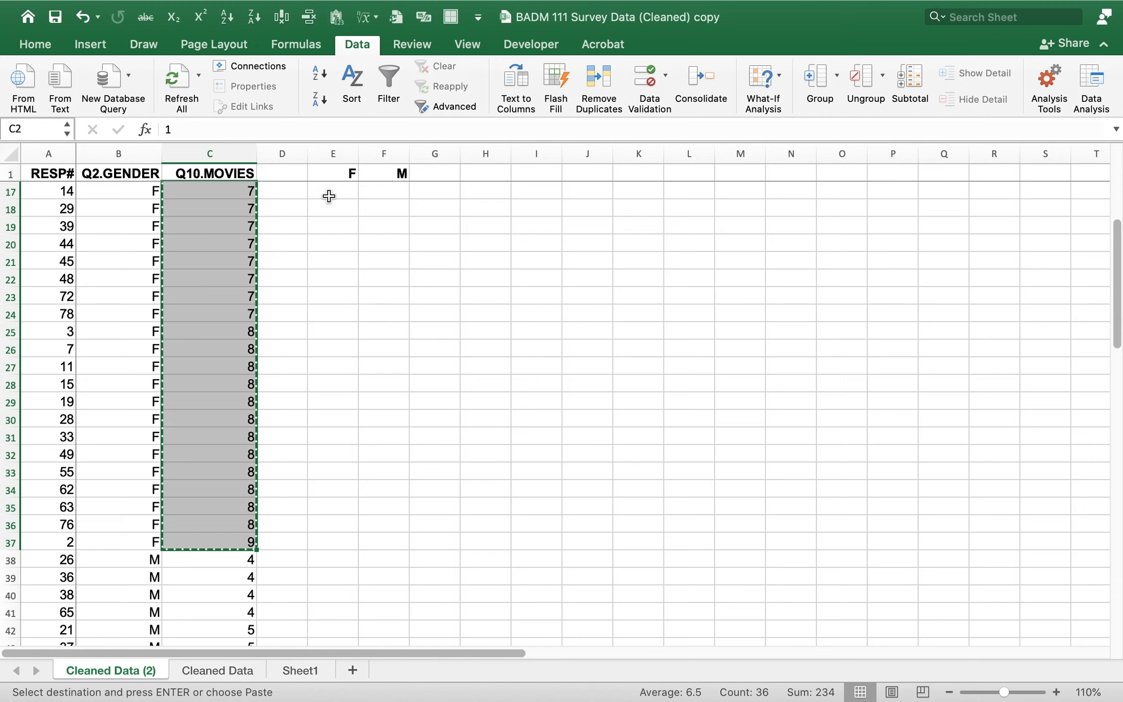
- Paste the copied ratings of the F respondents under the F header, starting in cell E2
{"action": "left_click", "coordinate": [333, 179]}
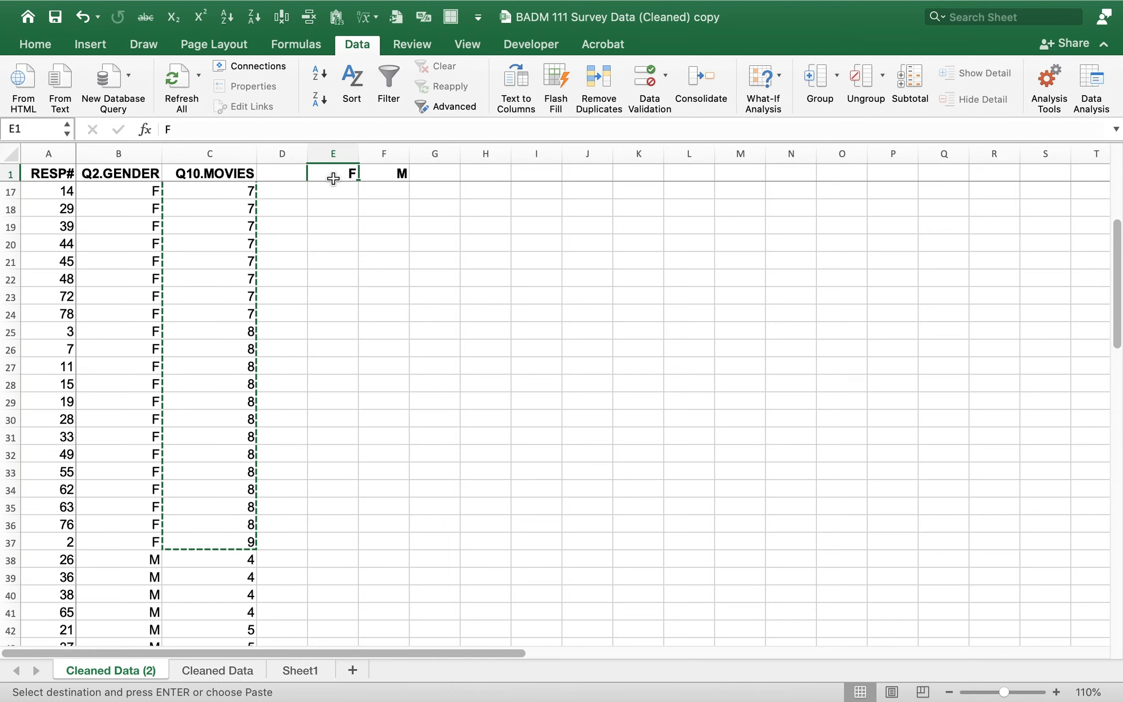
{"action": "left_click", "coordinate": [343, 192]}
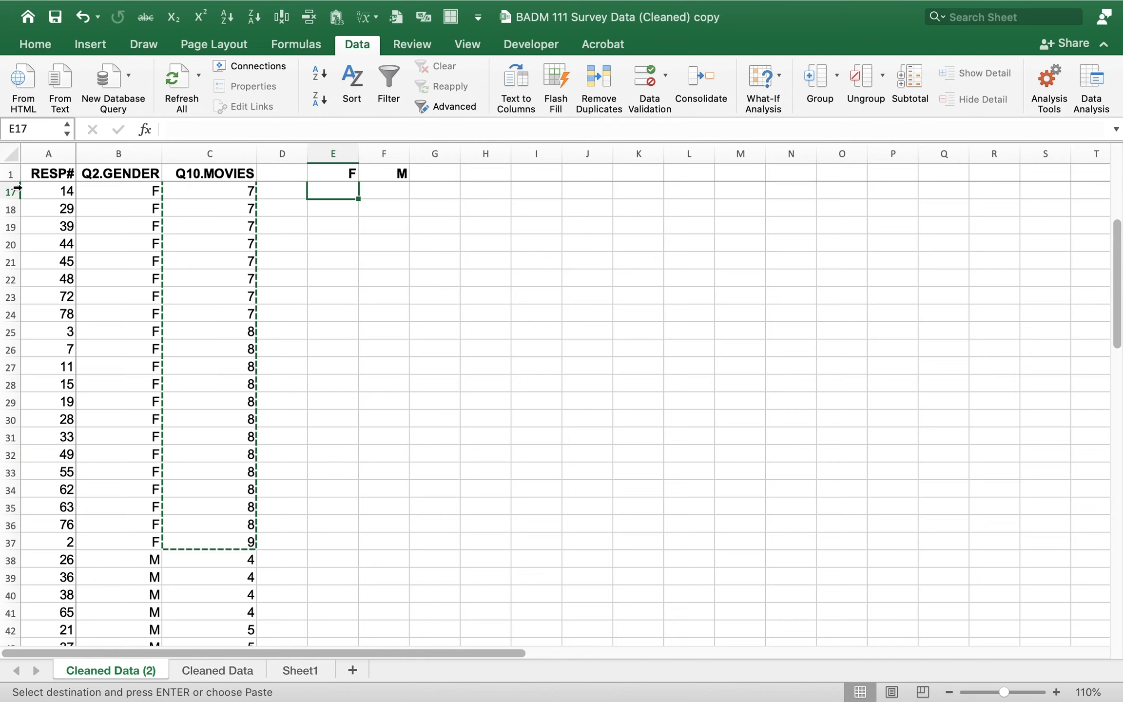
{"action": "left_click", "coordinate": [344, 175]}
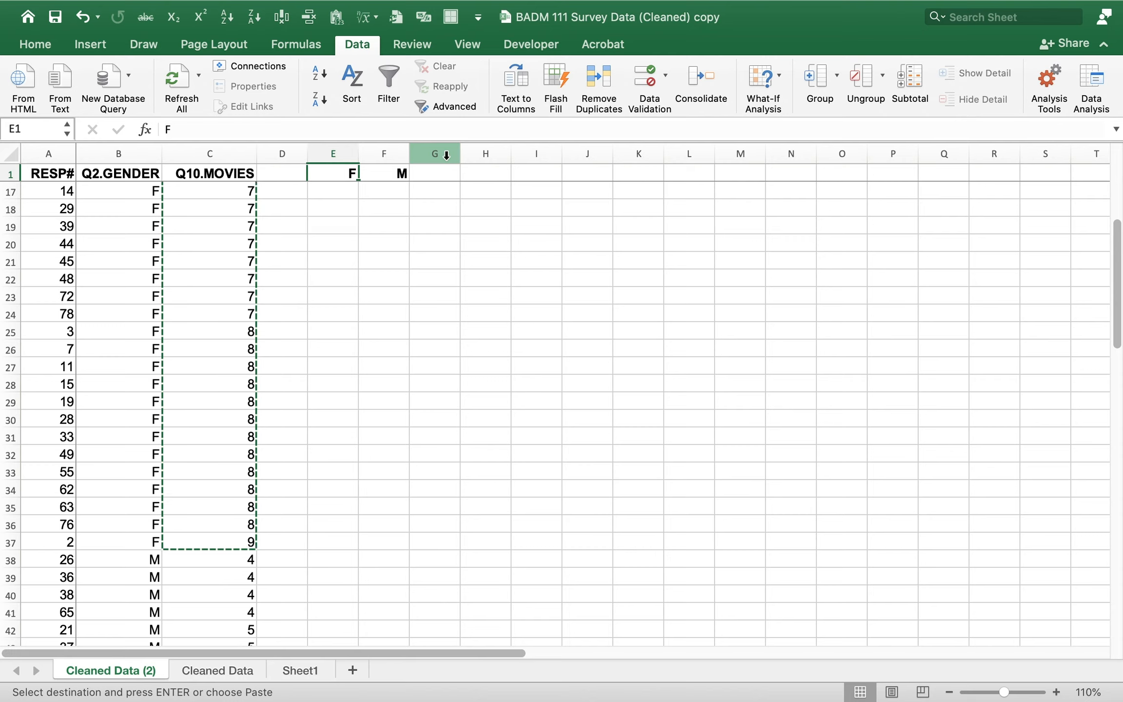
{"action": "key", "text": "Down"}
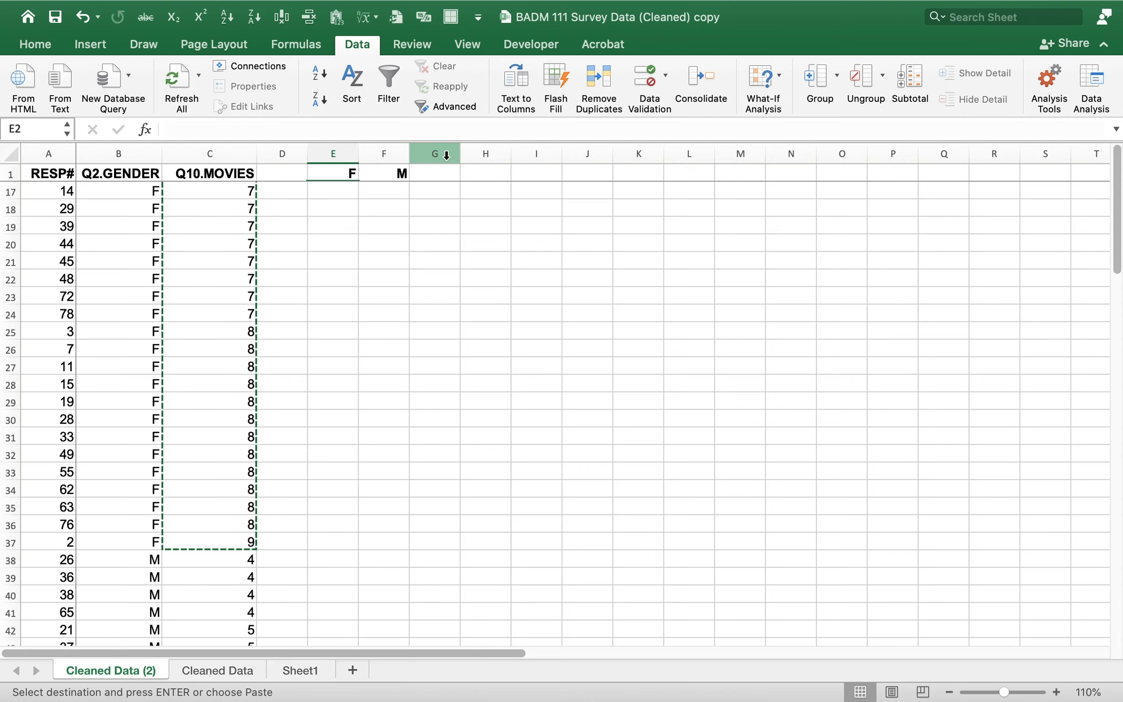
{"action": "key", "text": "Up"}
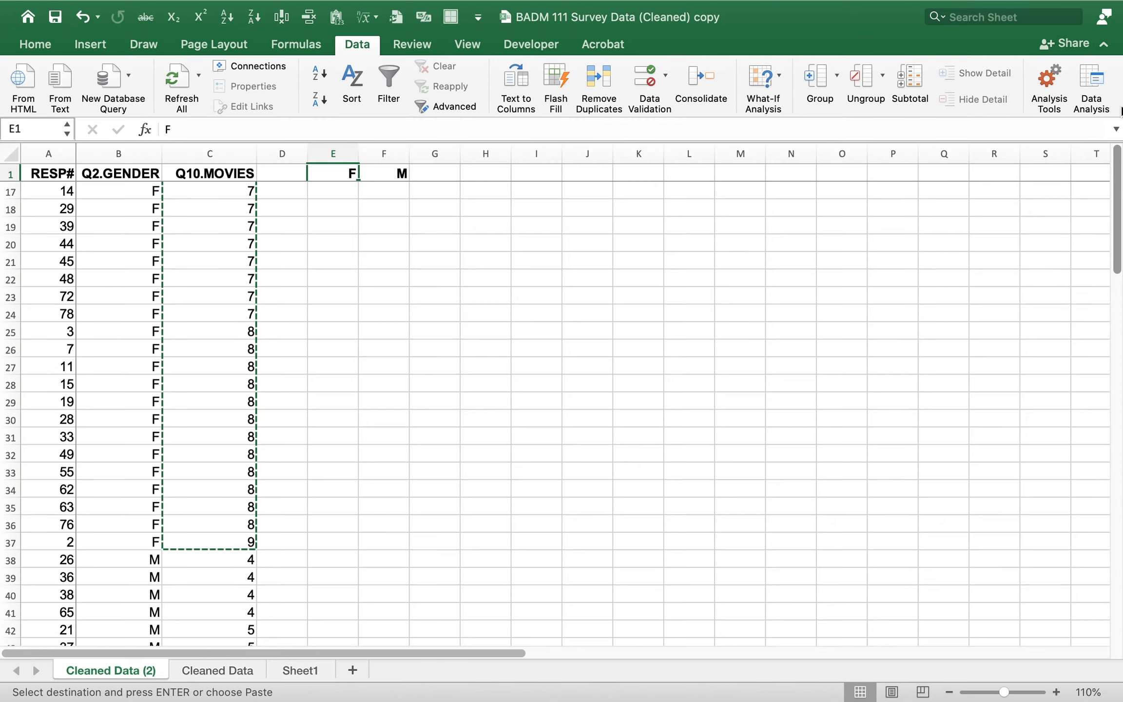
{"action": "scroll", "coordinate": [1118, 171], "scroll_direction": "up", "scroll_amount": 5}
{"action": "left_click", "coordinate": [333, 189]}
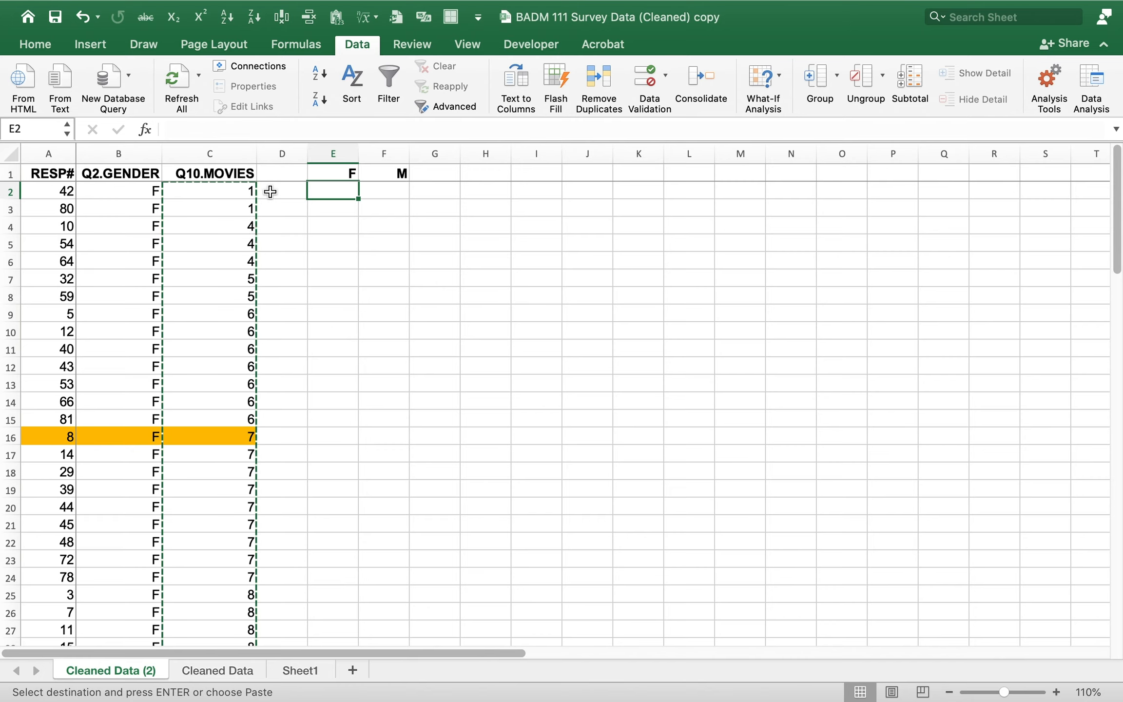
{"action": "key", "text": "super+v"}
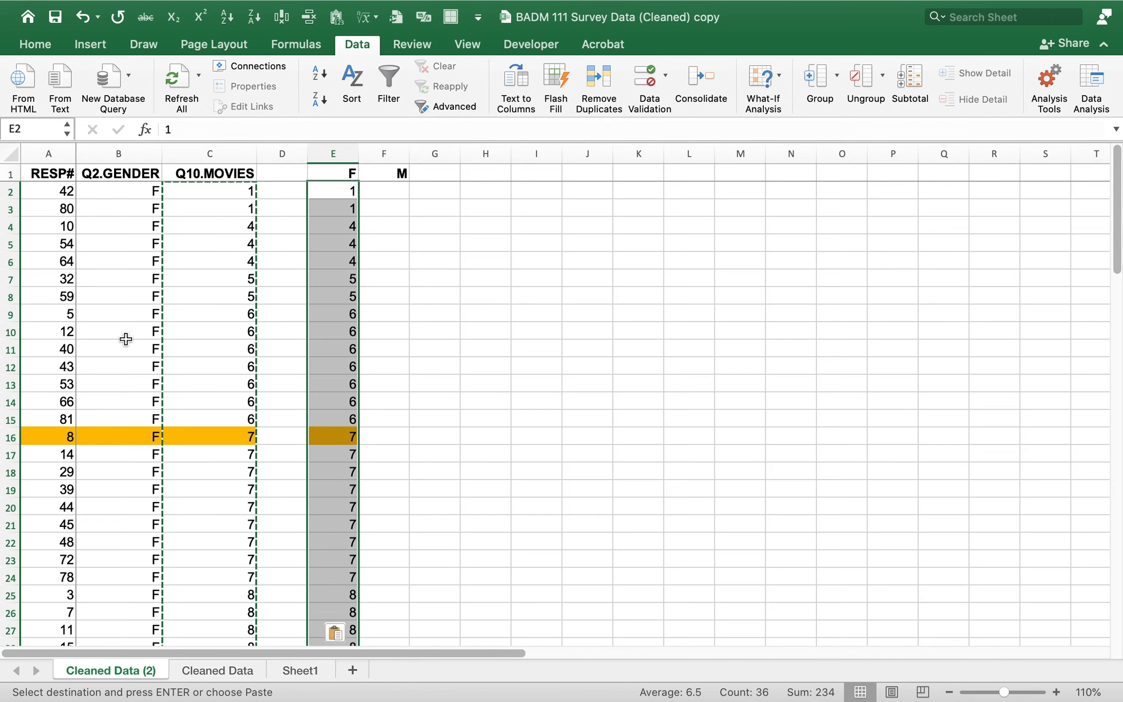
- Copy the Q10.MOVIES ratings of all M respondents, cells C38 to C82
{"action": "left_click_drag", "start_coordinate": [209, 191], "coordinate": [190, 361]}
{"action": "key", "text": "Down"}
{"action": "key", "text": "Down"}
{"action": "key", "text": "Down"}
{"action": "key", "text": "Down"}
{"action": "key", "text": "Down"}
{"action": "key", "text": "Down"}
{"action": "key", "text": "Down"}
{"action": "key", "text": "Down"}
{"action": "key", "text": "Down"}
{"action": "key", "text": "Down"}
{"action": "key", "text": "Down"}
{"action": "key", "text": "Down"}
{"action": "key", "text": "Down"}
{"action": "key", "text": "Down"}
{"action": "key", "text": "Down"}
{"action": "key", "text": "Down"}
{"action": "key", "text": "Down"}
{"action": "key", "text": "Down"}
{"action": "key", "text": "Down"}
{"action": "key", "text": "Down"}
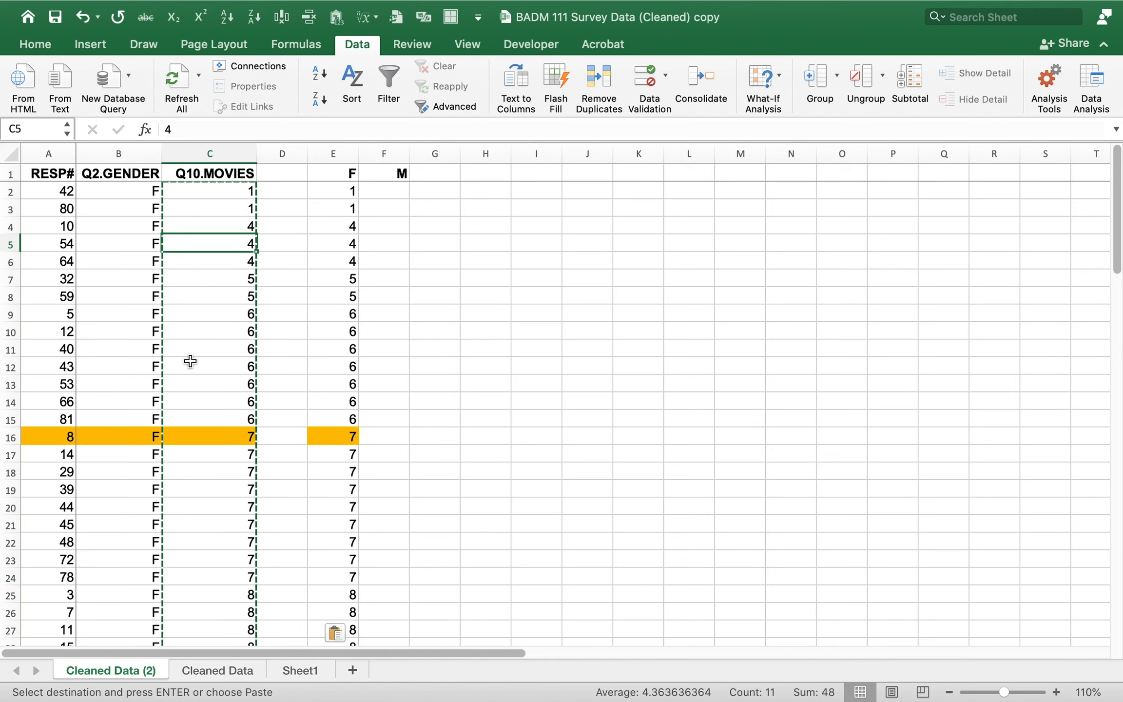
{"action": "key", "text": "Down"}
{"action": "key", "text": "Down"}
{"action": "key", "text": "Down"}
{"action": "key", "text": "Down"}
{"action": "key", "text": "Down"}
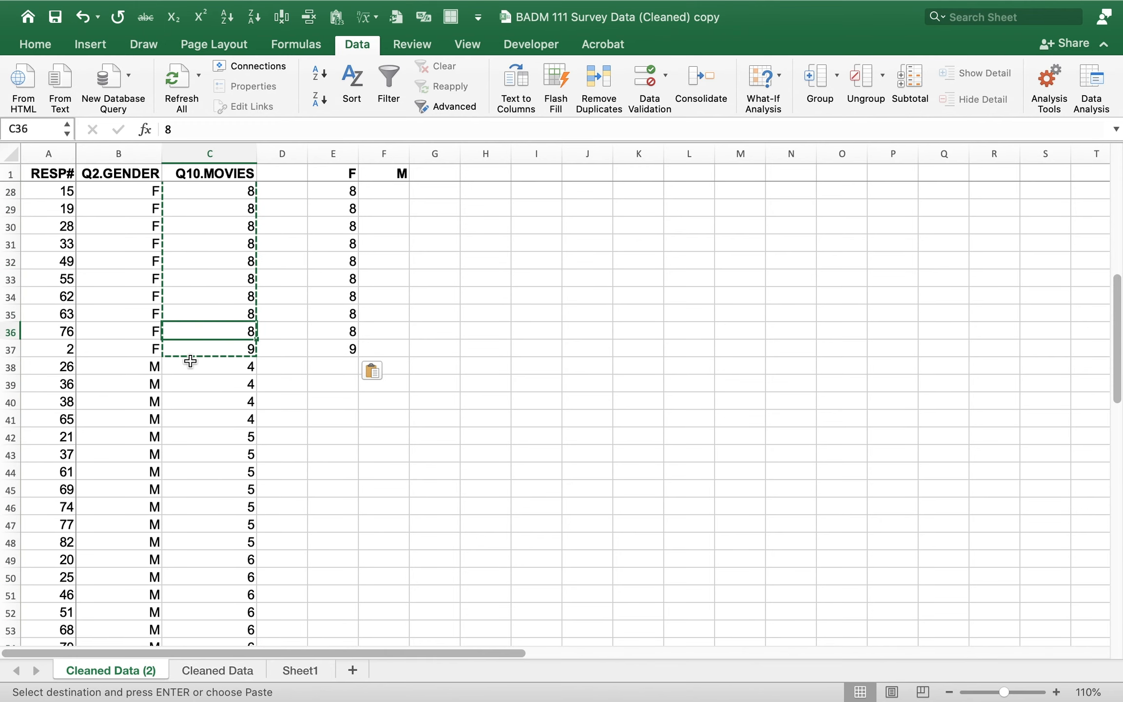
{"action": "key", "text": "Left"}
{"action": "key", "text": "Right"}
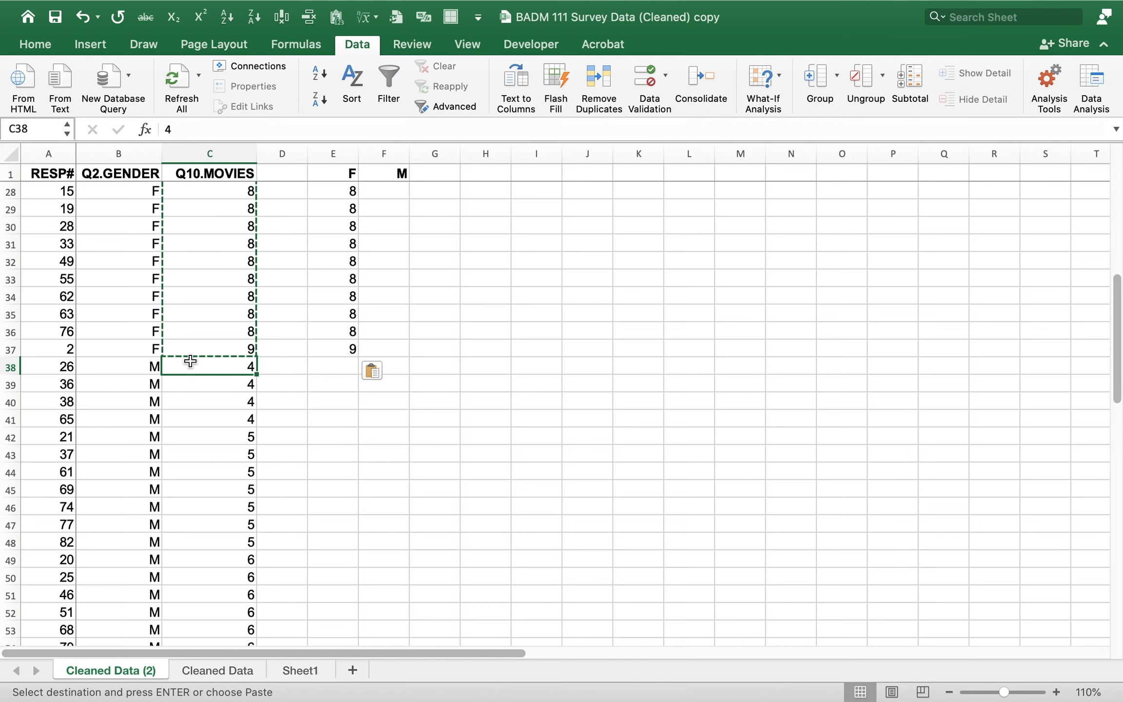
{"action": "key", "text": "shift+Left"}
{"action": "key", "text": "shift+Down"}
{"action": "key", "text": "shift+Down"}
{"action": "key", "text": "shift+Down"}
{"action": "key", "text": "shift+Down"}
{"action": "key", "text": "shift+Down"}
{"action": "key", "text": "shift+Down"}
{"action": "key", "text": "shift+Down"}
{"action": "key", "text": "shift+Down"}
{"action": "key", "text": "shift+Down"}
{"action": "key", "text": "shift+Down"}
{"action": "key", "text": "shift+Down"}
{"action": "key", "text": "shift+Down"}
{"action": "key", "text": "shift+Down"}
{"action": "key", "text": "shift+Down"}
{"action": "key", "text": "shift+Down"}
{"action": "key", "text": "shift+Down"}
{"action": "key", "text": "shift+Down"}
{"action": "key", "text": "shift+Down"}
{"action": "key", "text": "shift+Down"}
{"action": "key", "text": "shift+Down"}
{"action": "key", "text": "shift+Down"}
{"action": "key", "text": "shift+Down"}
{"action": "key", "text": "shift+Down"}
{"action": "key", "text": "shift+Down"}
{"action": "key", "text": "shift+Down"}
{"action": "key", "text": "shift+Down"}
{"action": "key", "text": "shift+Down"}
{"action": "key", "text": "shift+Down"}
{"action": "key", "text": "shift+Down"}
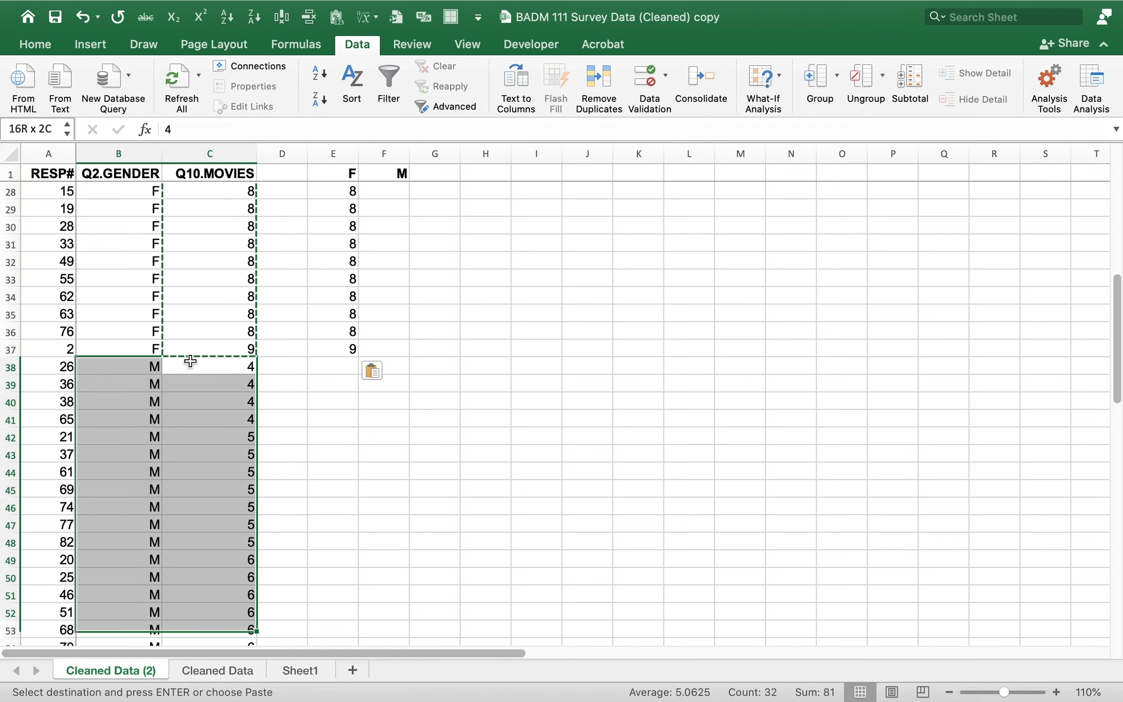
{"action": "key", "text": "shift+Down"}
{"action": "key", "text": "shift+Down"}
{"action": "key", "text": "shift+Down"}
{"action": "key", "text": "shift+Down"}
{"action": "key", "text": "shift+Down"}
{"action": "key", "text": "shift+Down"}
{"action": "key", "text": "shift+Down"}
{"action": "key", "text": "shift+Down"}
{"action": "key", "text": "shift+Down"}
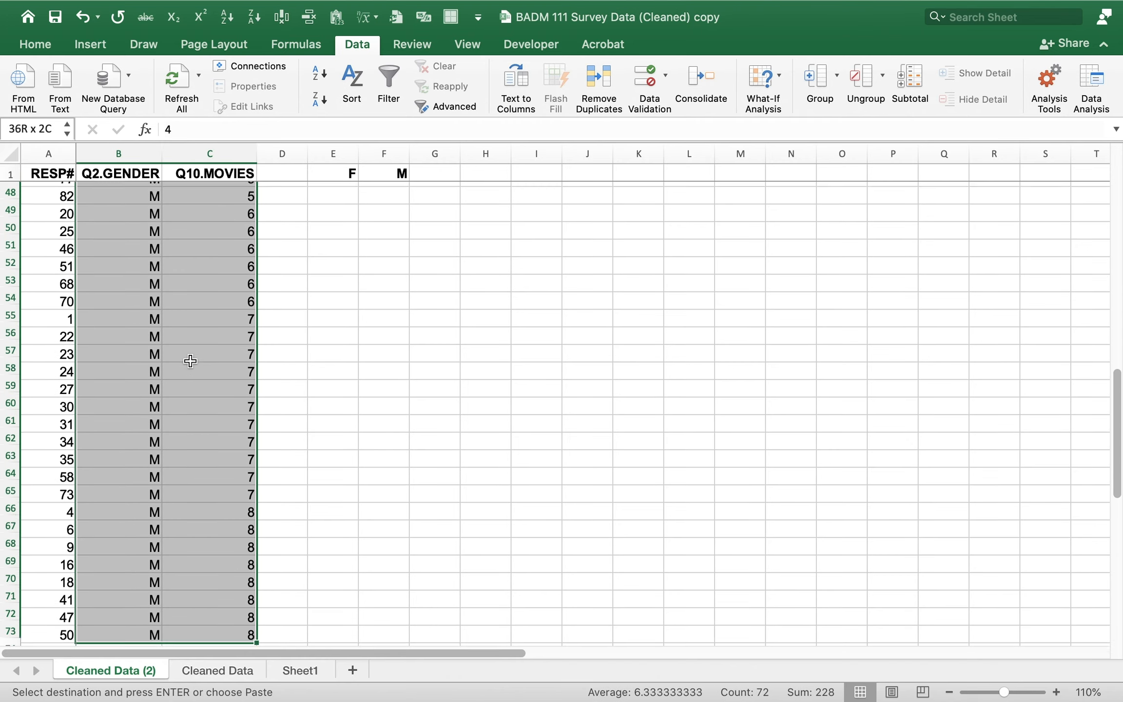
{"action": "key", "text": "shift+Down"}
{"action": "key", "text": "shift+Down"}
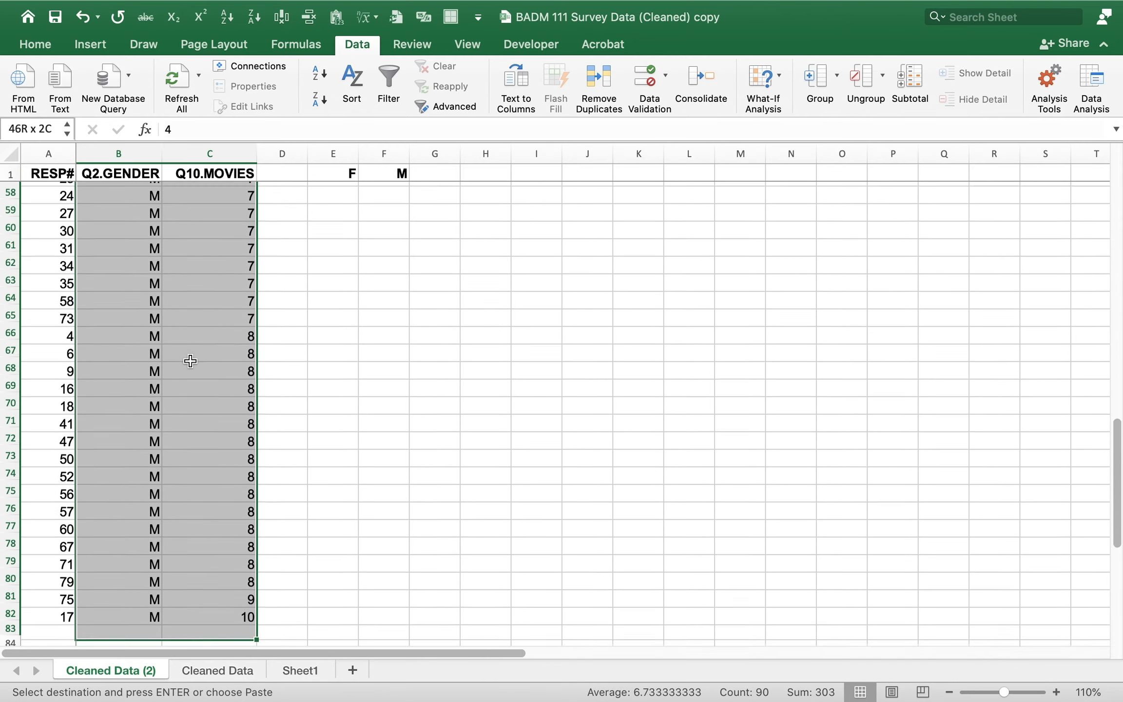
{"action": "key", "text": "shift+Right"}
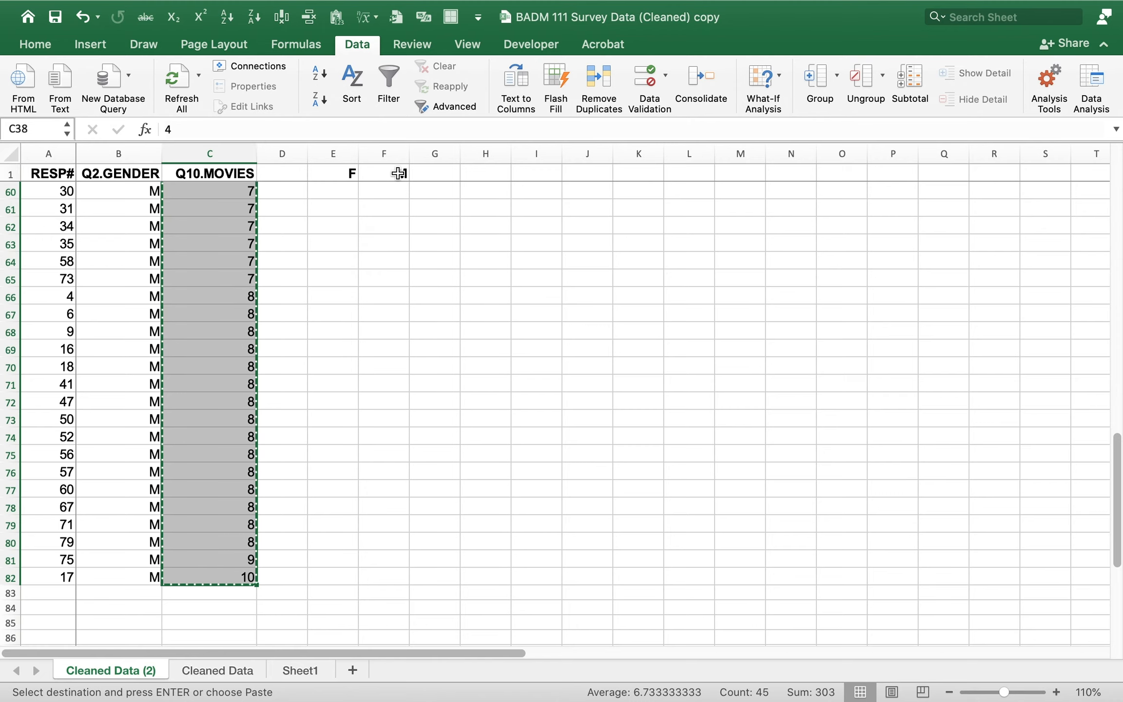
- Paste the copied ratings of the M respondents under the M header, starting in cell F2
{"action": "left_click", "coordinate": [393, 200]}
{"action": "key", "text": "super+Up"}
{"action": "key", "text": "Down"}
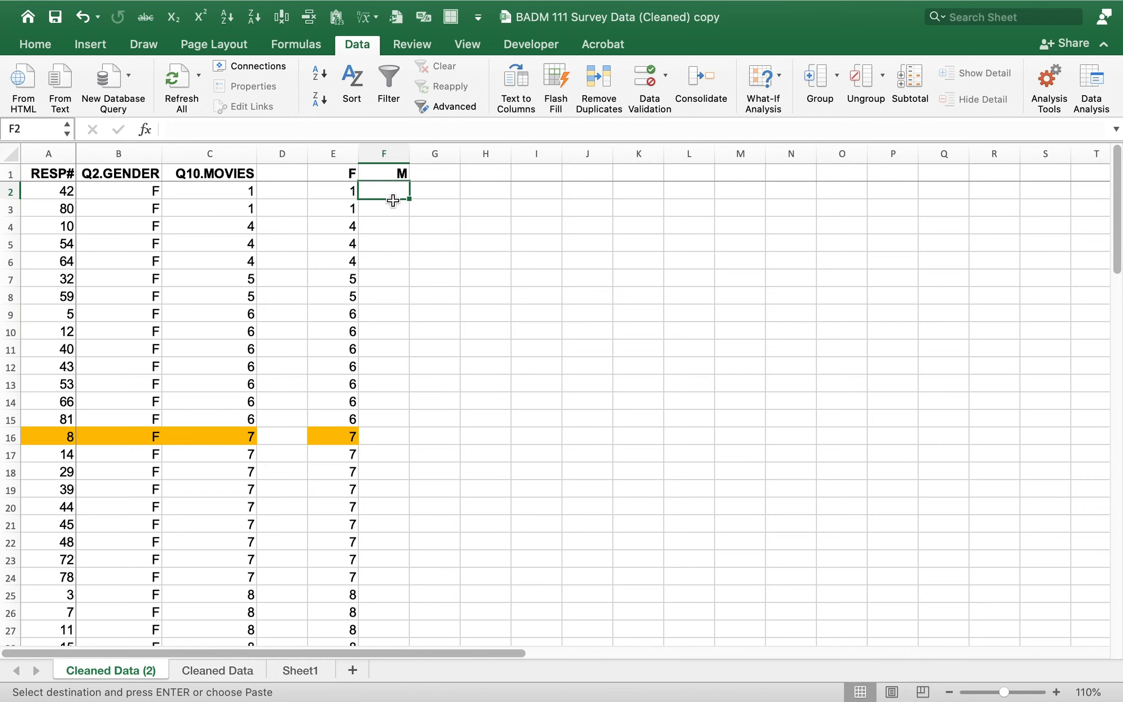
{"action": "key", "text": "super+v"}
- Examine the F and M rating columns from their headers down to their last entries
{"action": "key", "text": "Left"}
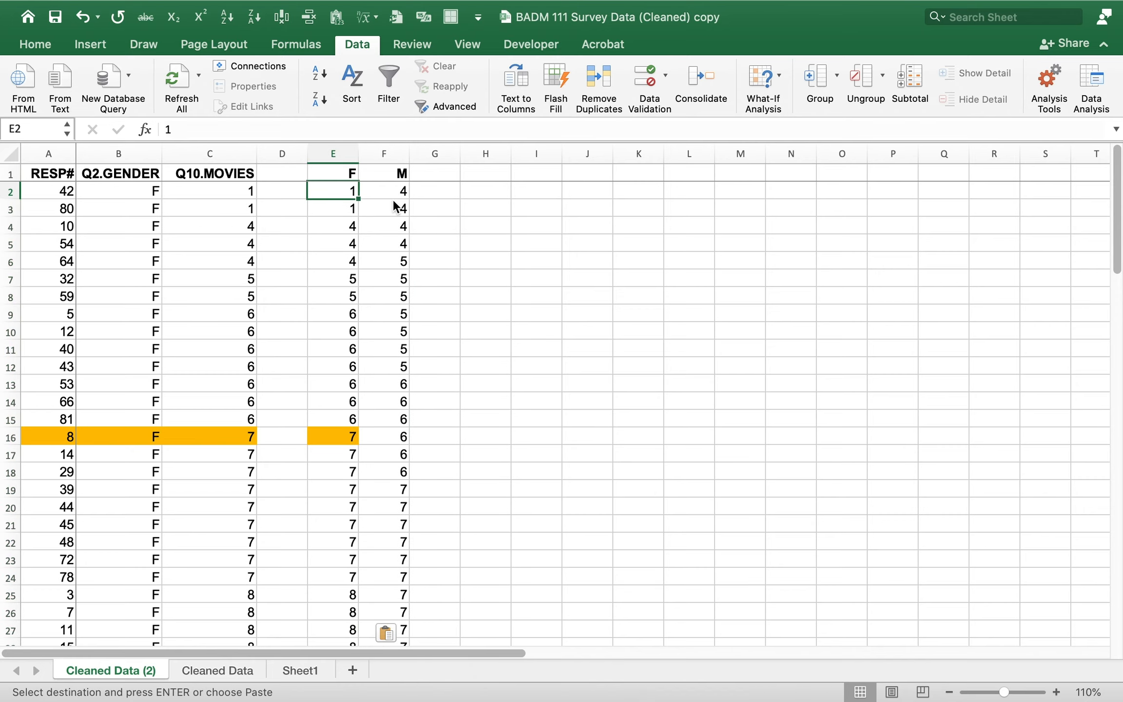
{"action": "key", "text": "Down"}
{"action": "key", "text": "Down"}
{"action": "key", "text": "Down"}
{"action": "key", "text": "Down"}
{"action": "key", "text": "Down"}
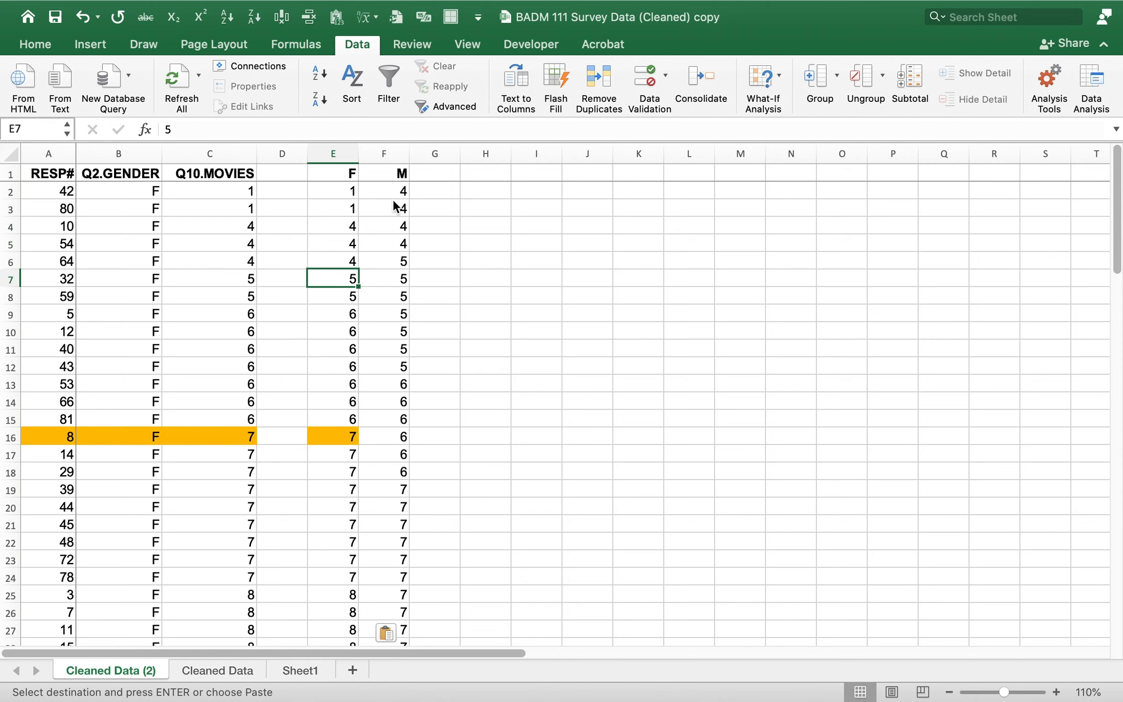
{"action": "key", "text": "Page_Down"}
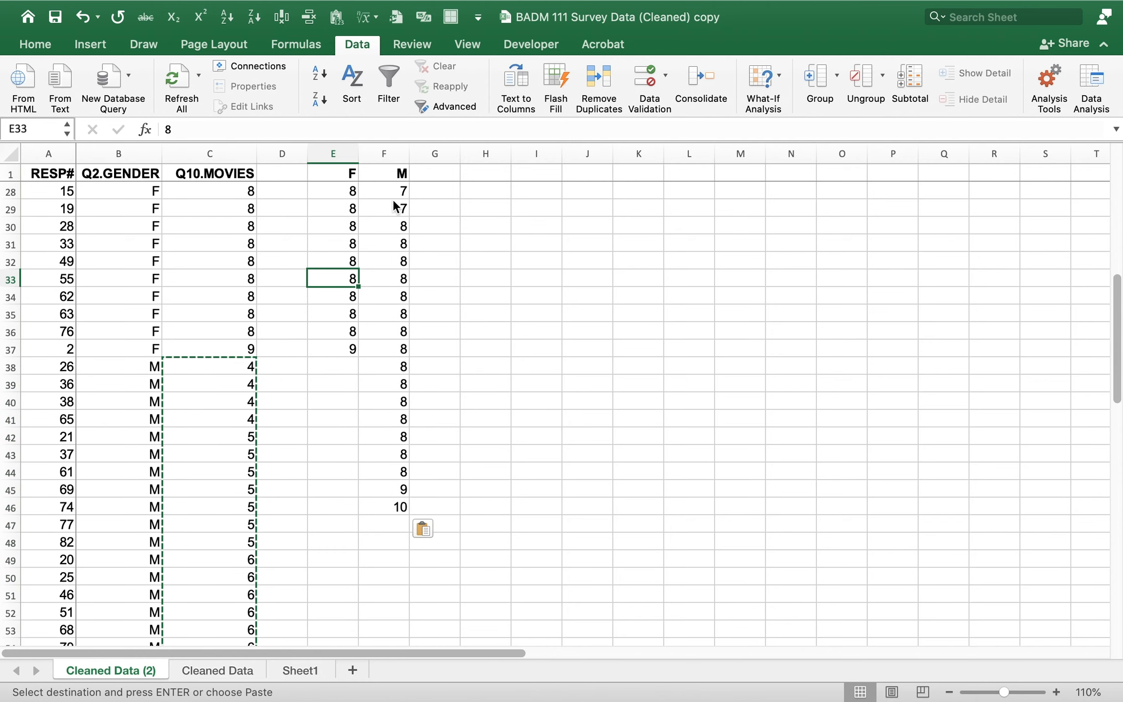
{"action": "key", "text": "Page_Up"}
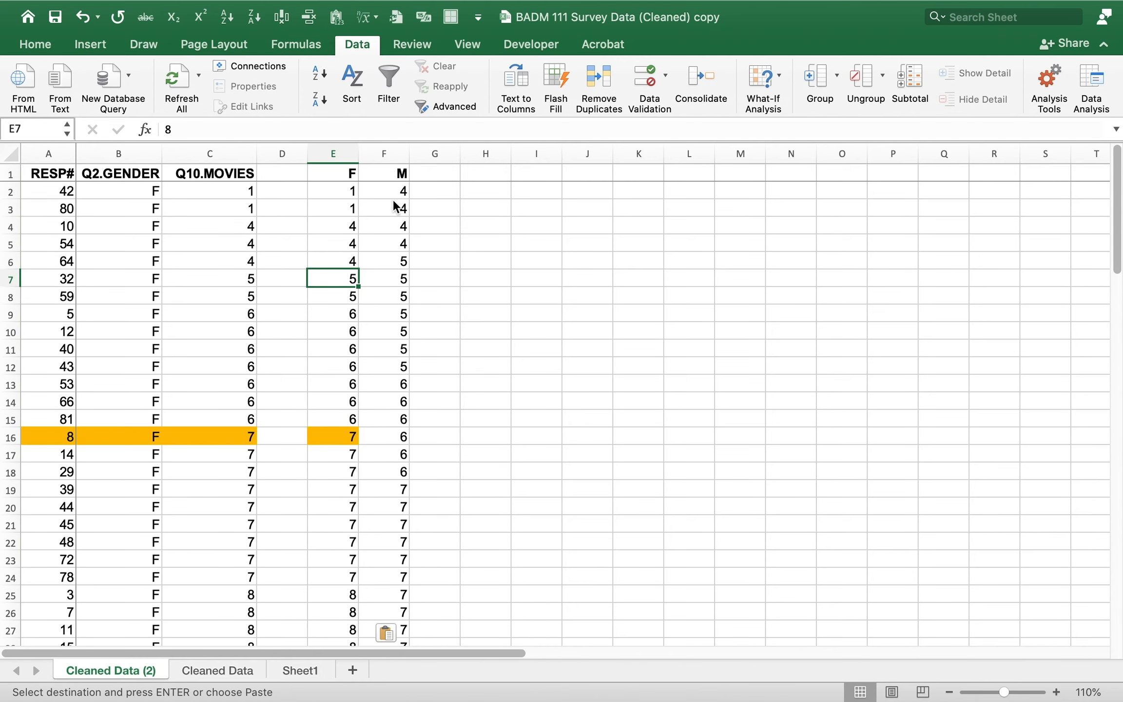
{"action": "key", "text": "Up"}
{"action": "key", "text": "Up"}
{"action": "key", "text": "Up"}
{"action": "key", "text": "Up"}
{"action": "key", "text": "Up"}
{"action": "key", "text": "Up"}
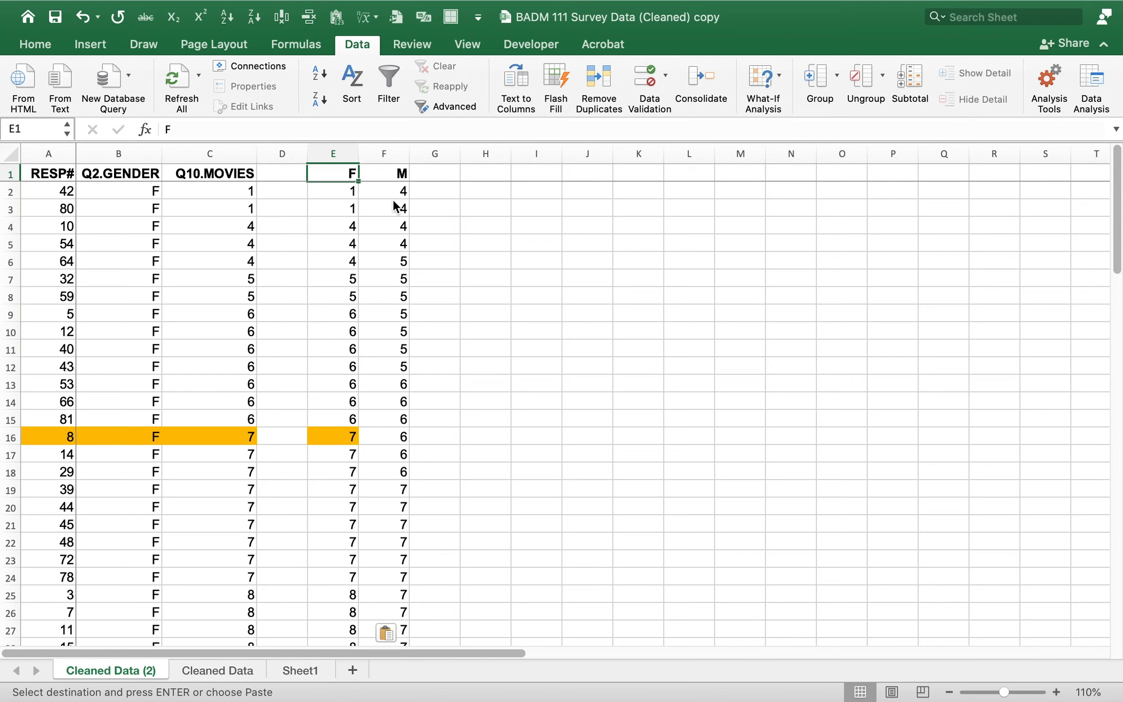
{"action": "key", "text": "shift+Right"}
{"action": "key", "text": "shift+Down"}
{"action": "key", "text": "shift+Down"}
{"action": "key", "text": "shift+Down"}
{"action": "key", "text": "shift+Down"}
{"action": "key", "text": "shift+Down"}
{"action": "key", "text": "shift+Down"}
{"action": "key", "text": "shift+Down"}
{"action": "key", "text": "shift+Down"}
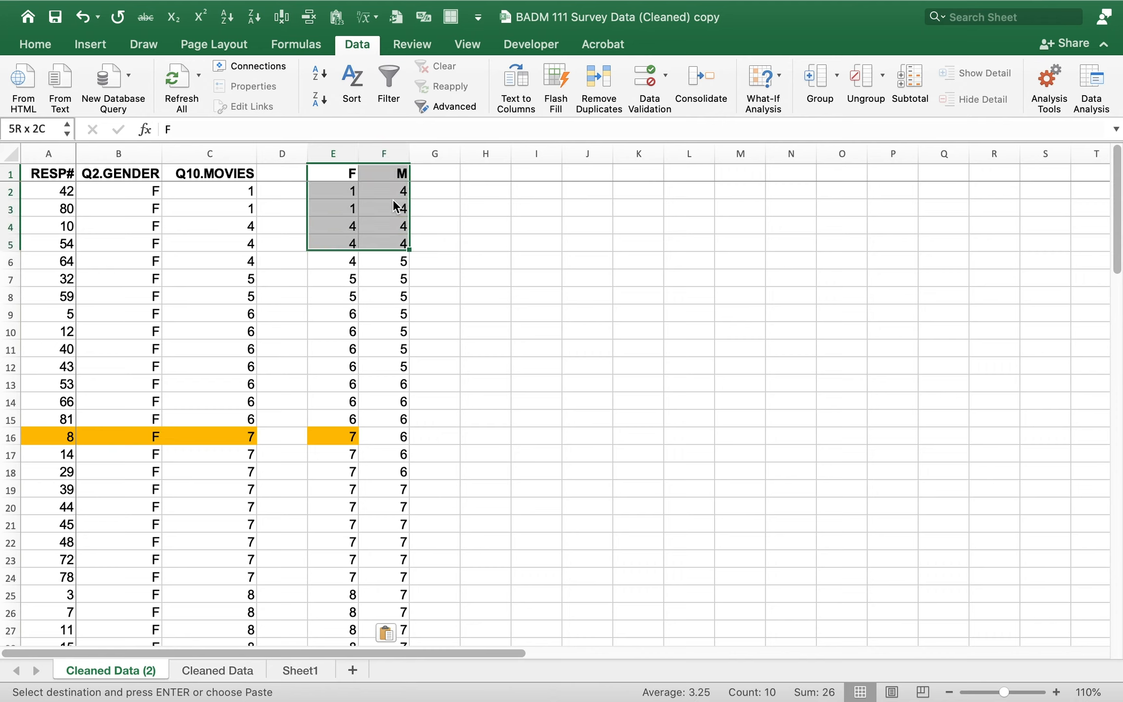
{"action": "key", "text": "shift+Down"}
{"action": "key", "text": "shift+Down"}
{"action": "key", "text": "shift+Down"}
{"action": "key", "text": "shift+Down"}
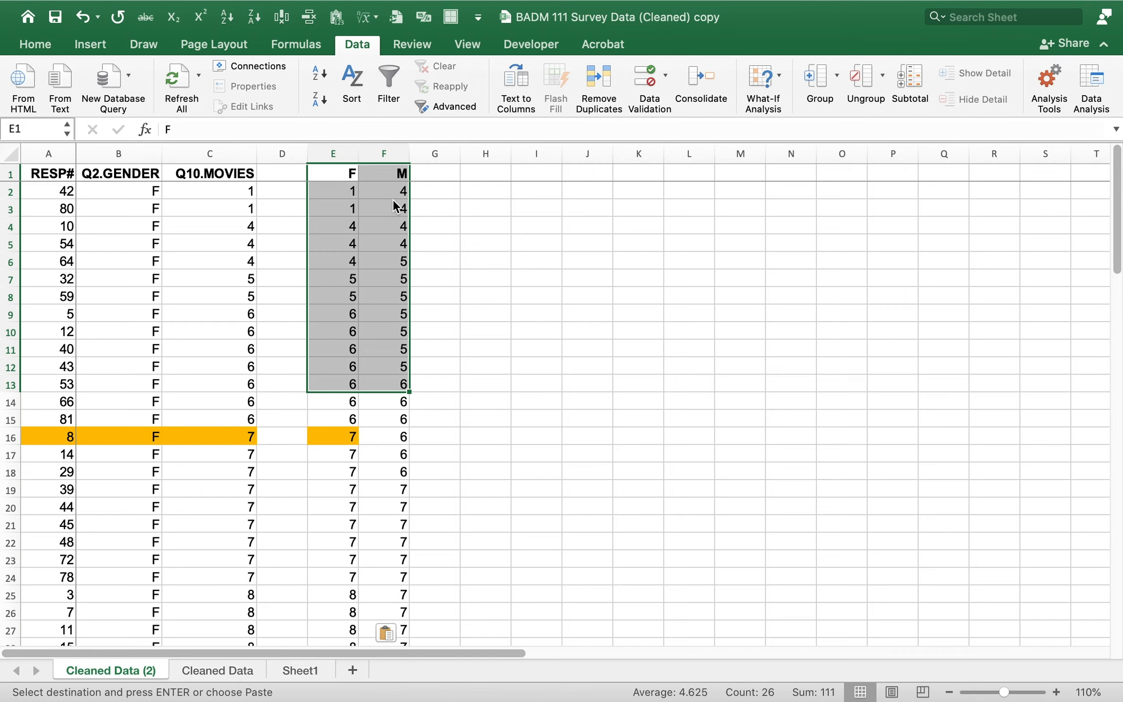
{"action": "key", "text": "Down"}
{"action": "key", "text": "shift+Down"}
{"action": "key", "text": "shift+Down"}
{"action": "key", "text": "shift+Down"}
{"action": "key", "text": "shift+Down"}
{"action": "key", "text": "shift+Down"}
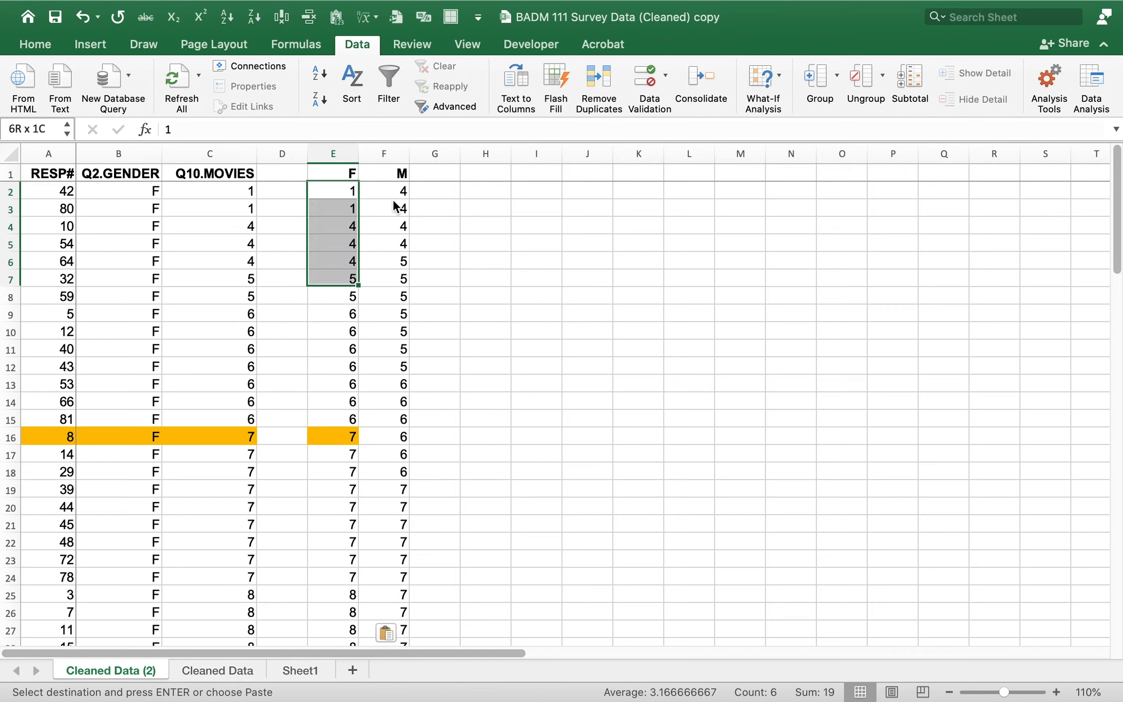
{"action": "key", "text": "shift+Down"}
{"action": "key", "text": "shift+Down"}
{"action": "key", "text": "shift+Down"}
{"action": "key", "text": "shift+Down"}
{"action": "key", "text": "shift+Down"}
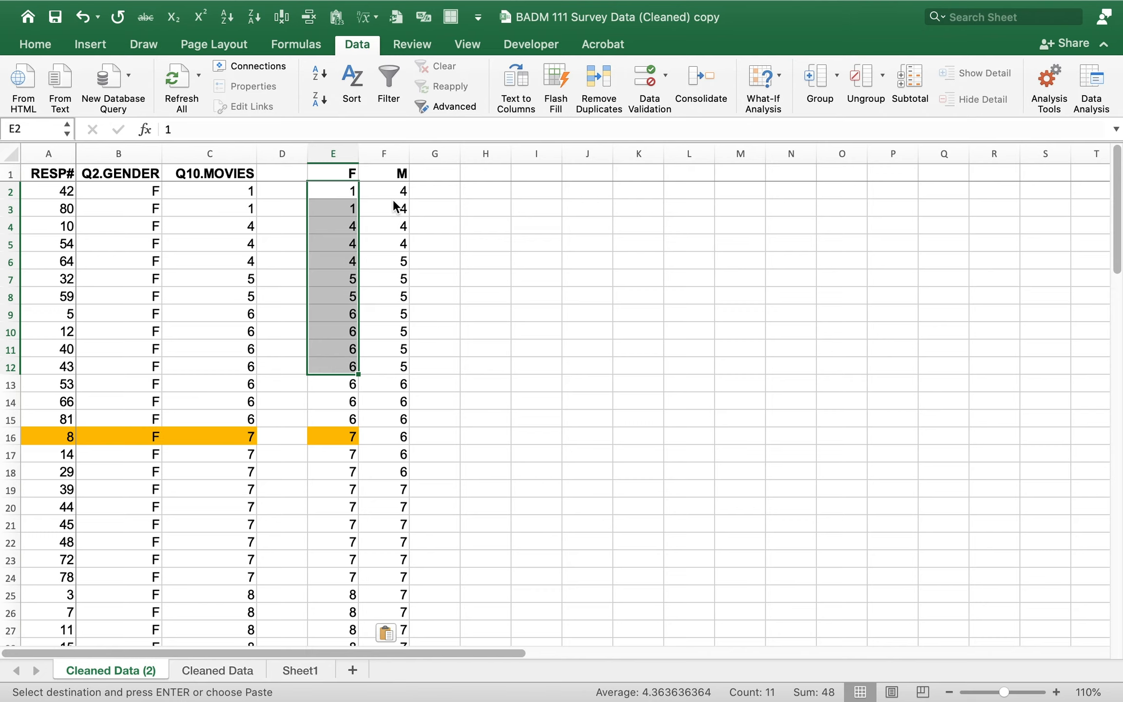
- Copy the F and M rating columns including their headers, cells E1 to F46
{"action": "left_click", "coordinate": [326, 175]}
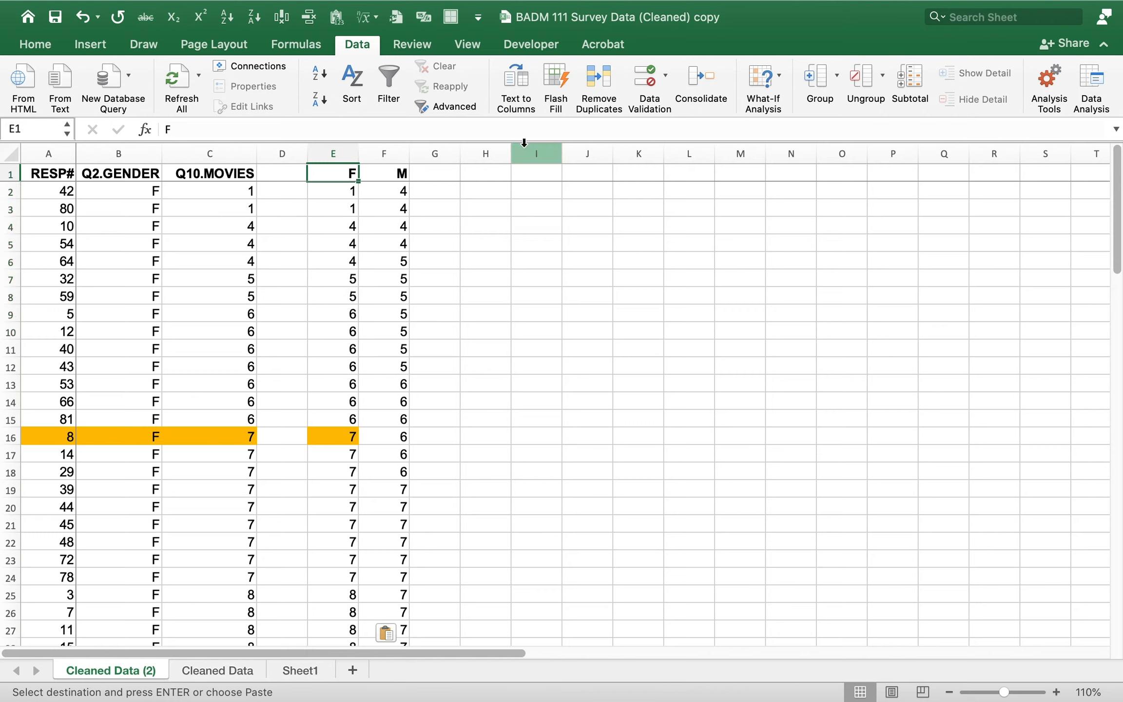
{"action": "key", "text": "shift+Right"}
{"action": "key", "text": "shift+Down"}
{"action": "key", "text": "shift+Down"}
{"action": "key", "text": "shift+Down"}
{"action": "key", "text": "shift+Down"}
{"action": "key", "text": "shift+Down"}
{"action": "key", "text": "shift+Down"}
{"action": "key", "text": "shift+Down"}
{"action": "key", "text": "shift+Down"}
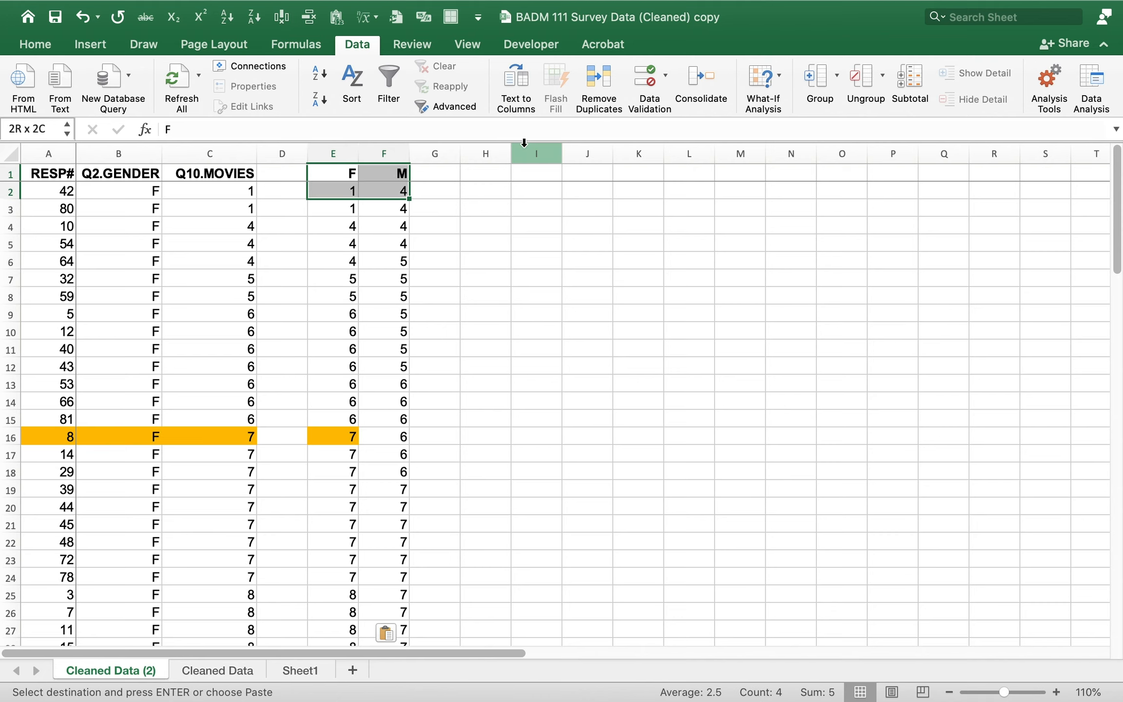
{"action": "key", "text": "shift+Down"}
{"action": "key", "text": "shift+Down"}
{"action": "key", "text": "shift+Down"}
{"action": "key", "text": "shift+Down"}
{"action": "key", "text": "shift+Down"}
{"action": "key", "text": "shift+Down"}
{"action": "key", "text": "shift+Down"}
{"action": "key", "text": "shift+Down"}
{"action": "key", "text": "shift+Down"}
{"action": "key", "text": "shift+Down"}
{"action": "key", "text": "shift+Down"}
{"action": "key", "text": "shift+Down"}
{"action": "key", "text": "shift+Down"}
{"action": "key", "text": "shift+Down"}
{"action": "key", "text": "shift+Down"}
{"action": "key", "text": "shift+Down"}
{"action": "key", "text": "shift+Down"}
{"action": "key", "text": "shift+Down"}
{"action": "key", "text": "shift+Down"}
{"action": "key", "text": "shift+Down"}
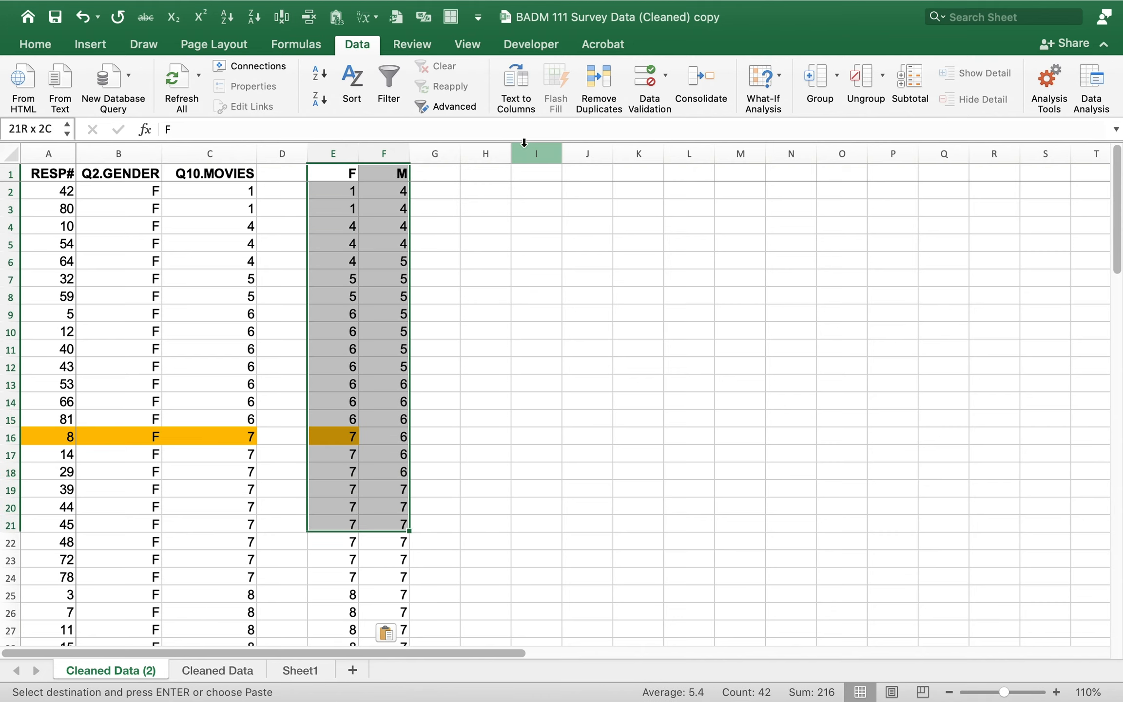
{"action": "key", "text": "shift+Down"}
{"action": "key", "text": "shift+Down"}
{"action": "key", "text": "shift+Down"}
{"action": "key", "text": "shift+Down"}
{"action": "key", "text": "shift+Down"}
{"action": "key", "text": "shift+Down"}
{"action": "key", "text": "shift+Down"}
{"action": "key", "text": "shift+Down"}
{"action": "key", "text": "shift+Down"}
{"action": "key", "text": "shift+Down"}
{"action": "key", "text": "shift+Down"}
{"action": "key", "text": "shift+Down"}
{"action": "key", "text": "shift+Down"}
{"action": "key", "text": "shift+Down"}
{"action": "key", "text": "shift+Down"}
{"action": "key", "text": "shift+Down"}
{"action": "key", "text": "shift+Down"}
{"action": "key", "text": "shift+Down"}
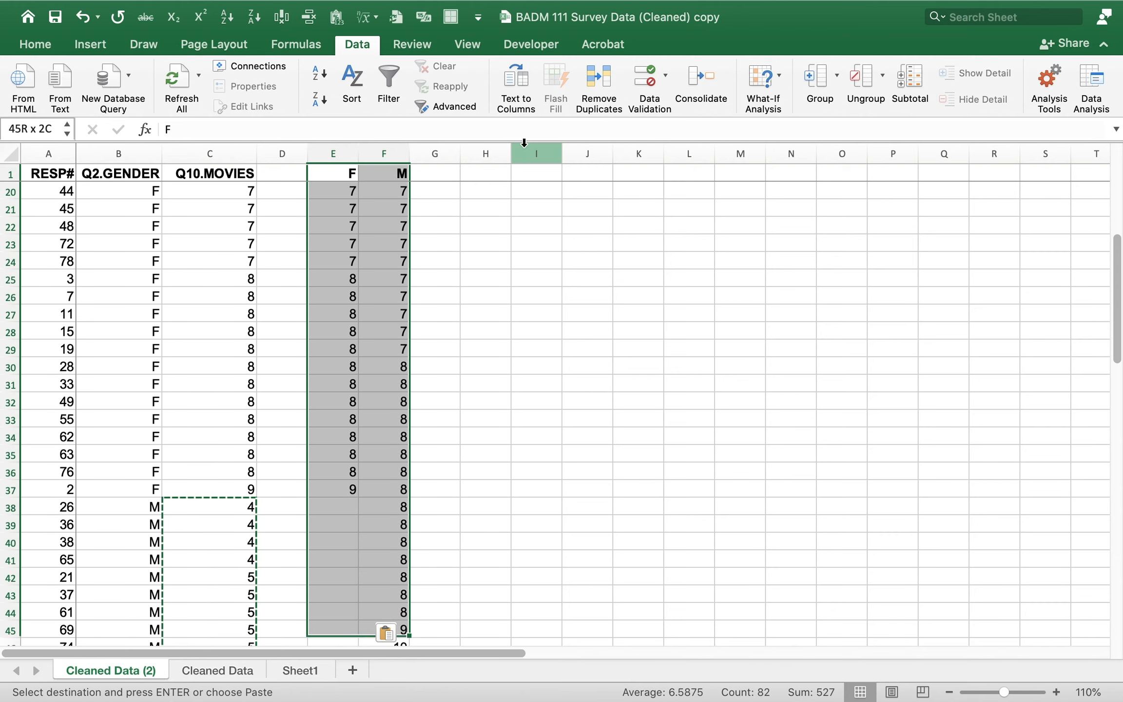
{"action": "key", "text": "shift+Up"}
{"action": "key", "text": "shift+Up"}
{"action": "key", "text": "shift+Up"}
{"action": "key", "text": "shift+Up"}
{"action": "key", "text": "shift+Up"}
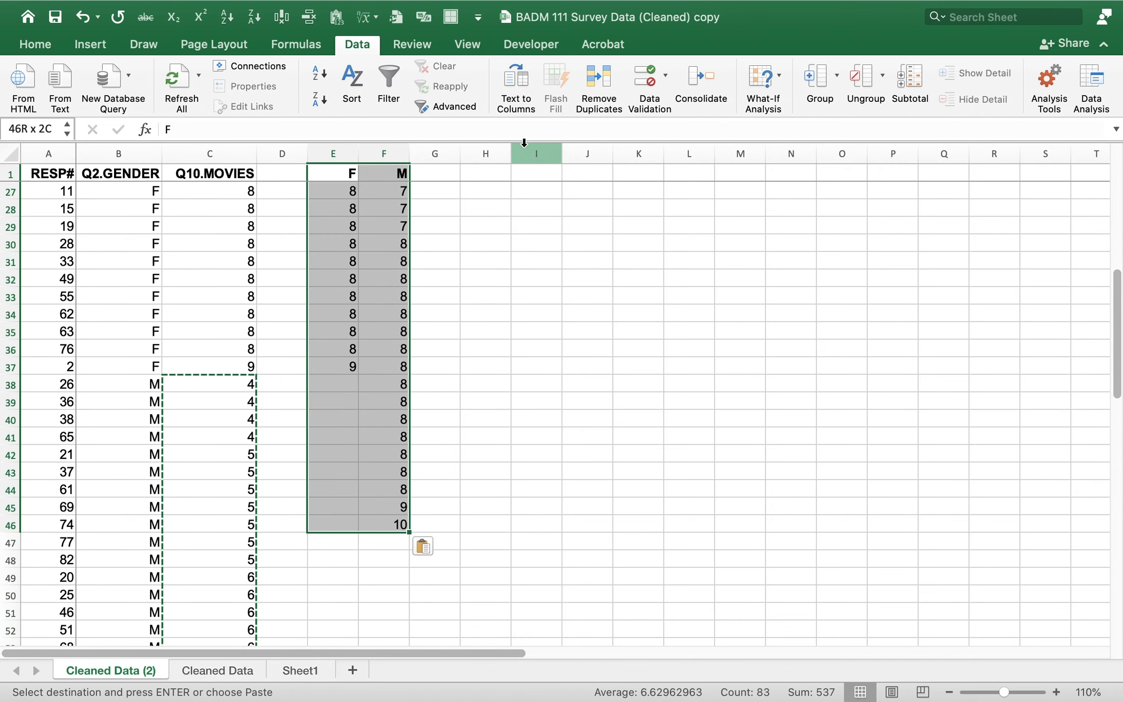
{"action": "key", "text": "super+c"}
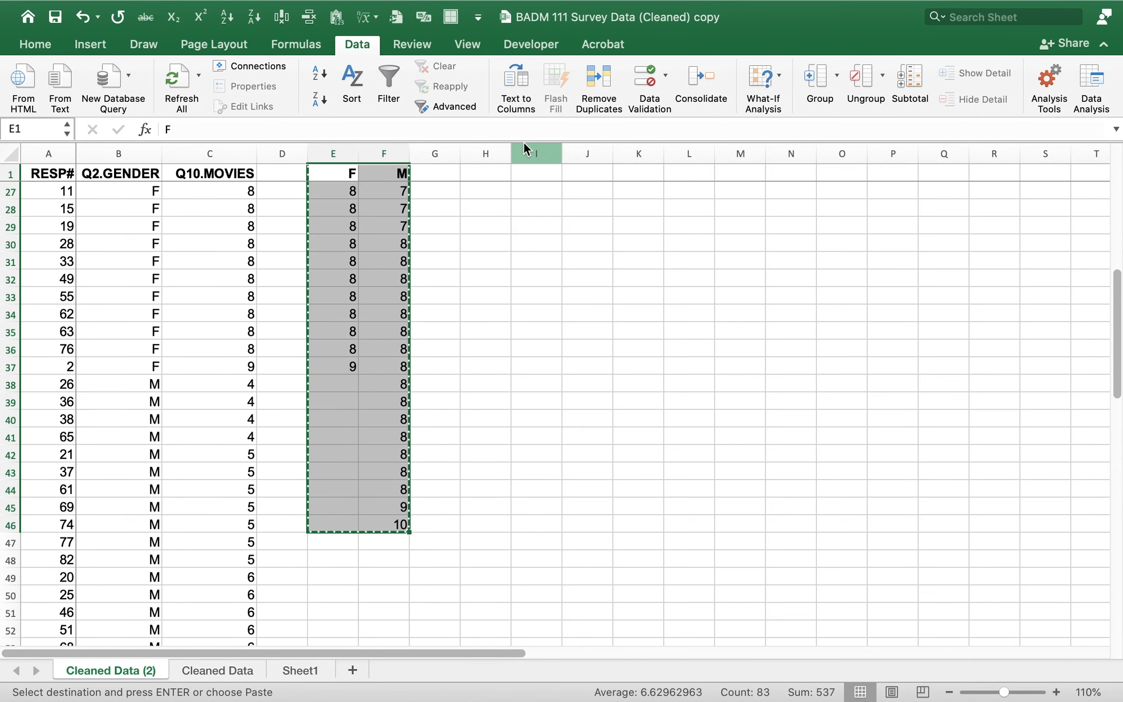
- Switch to the ANOVA - Template workbook and read the data-entry instructions on the Kruskal-Wallis sheet
{"action": "key", "text": "ctrl+Right"}
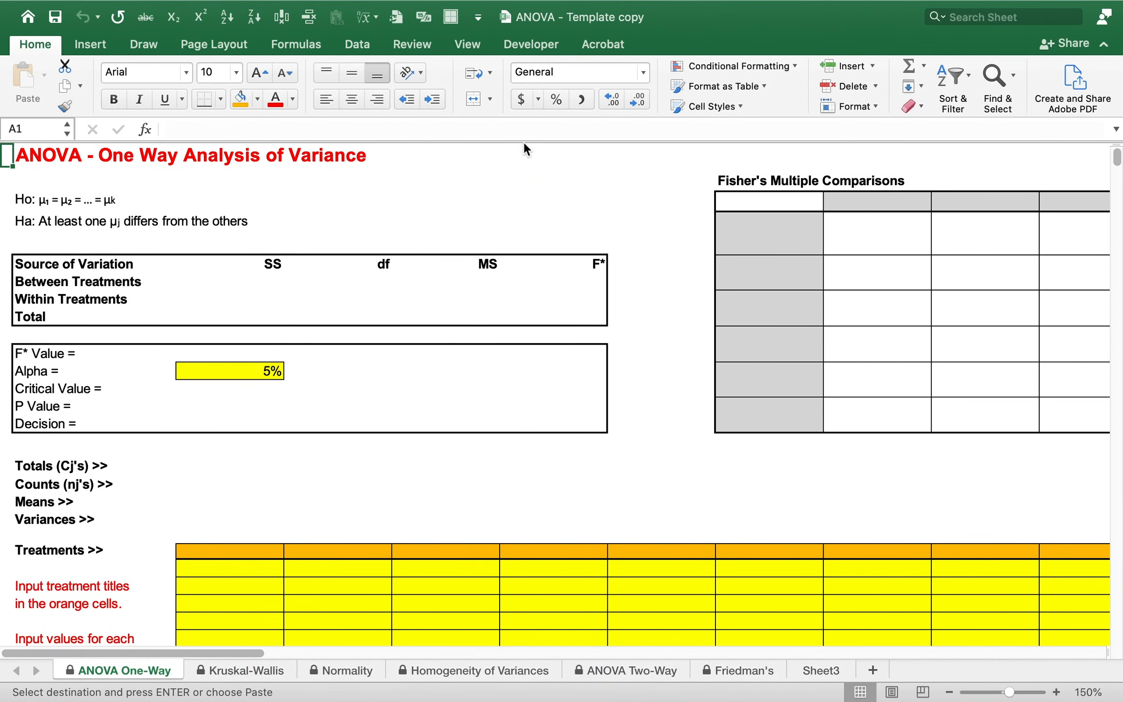
{"action": "mouse_move", "coordinate": [580, 4]}
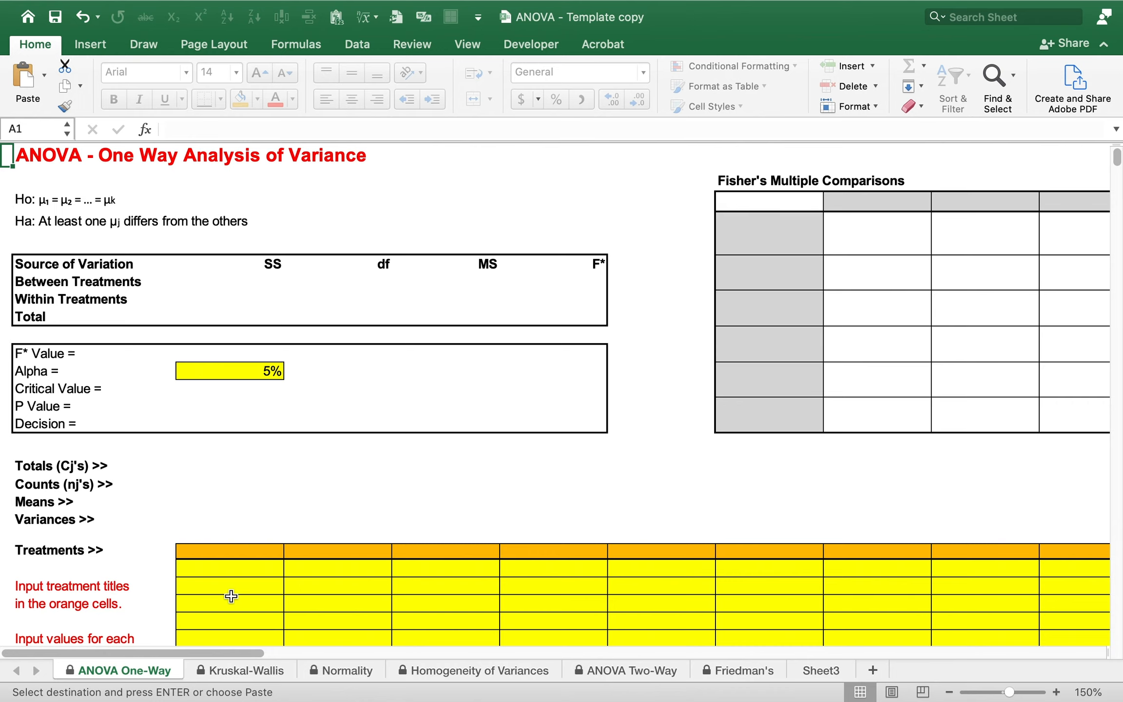
{"action": "left_click", "coordinate": [241, 672]}
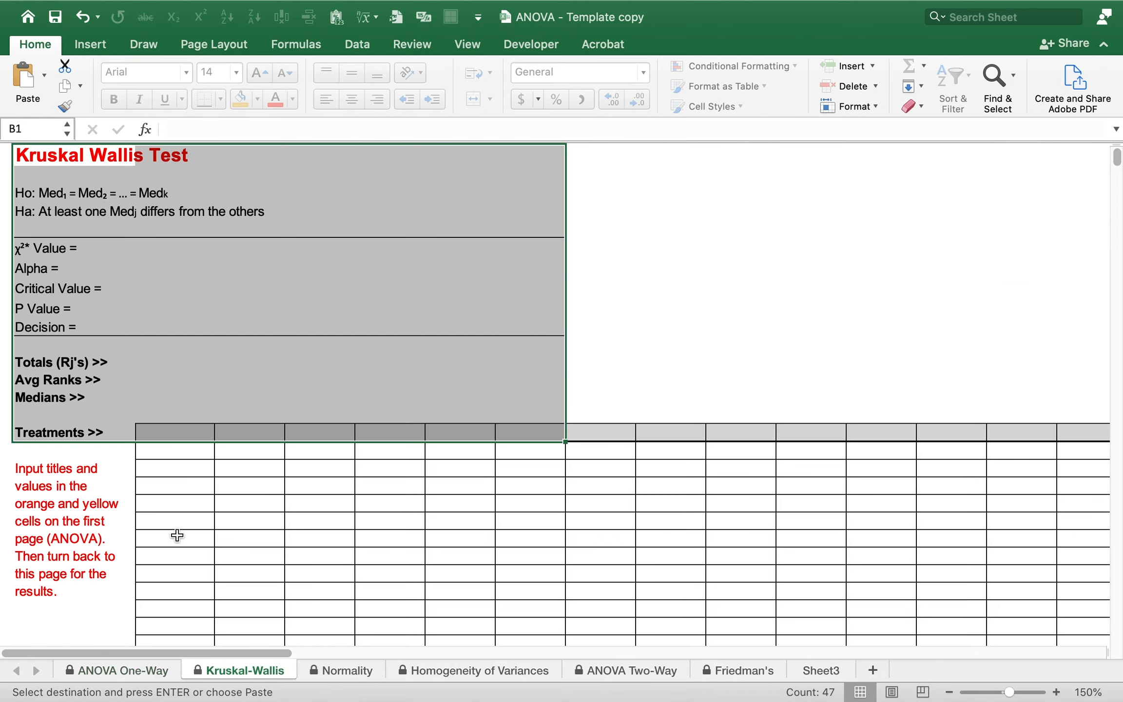
{"action": "left_click", "coordinate": [176, 361]}
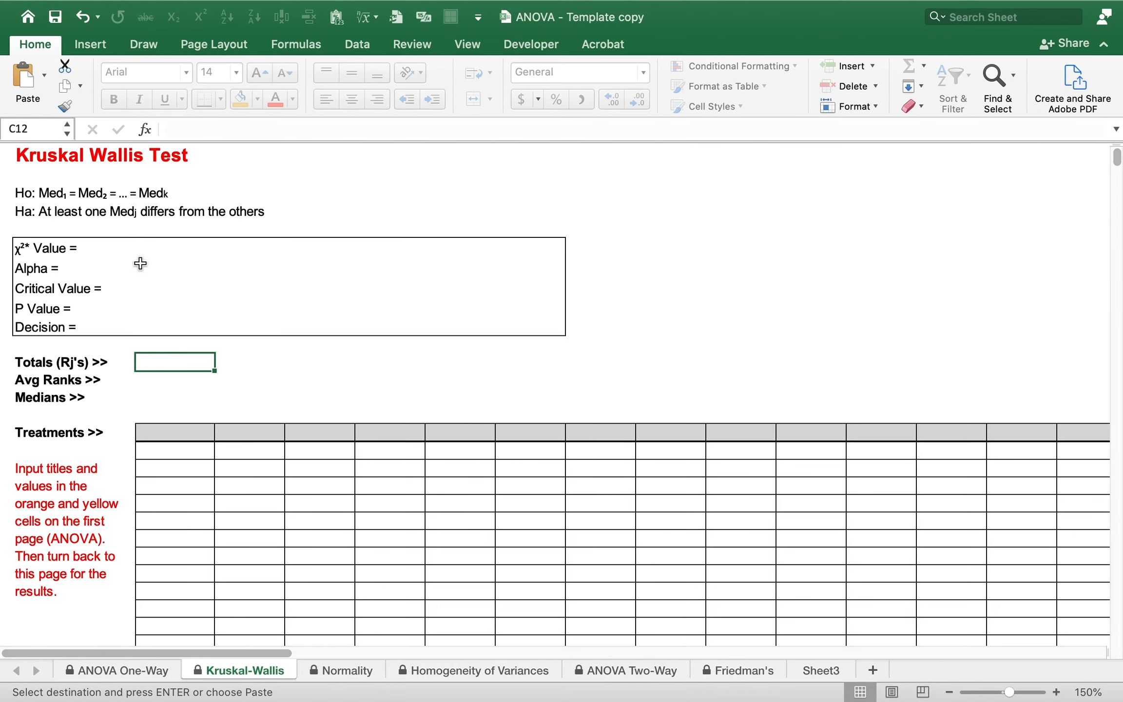
{"action": "left_click", "coordinate": [184, 449]}
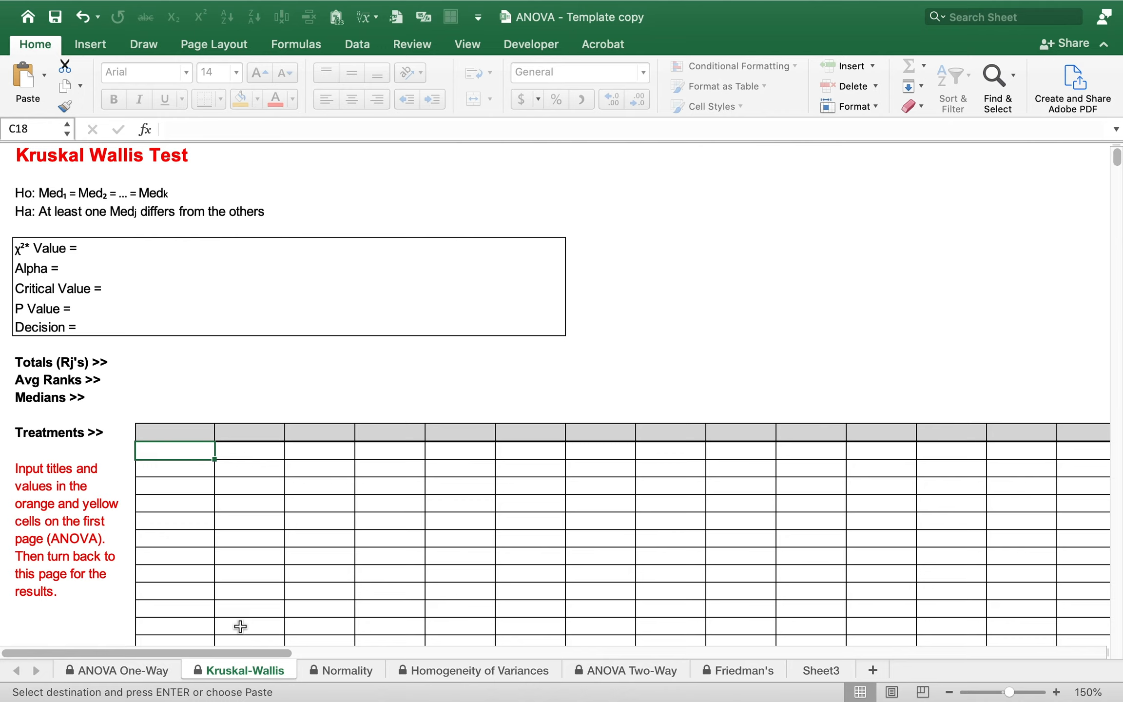
- Paste the copied F and M columns as values only on the ANOVA One-Way sheet, starting in the first orange treatment cell, C27
{"action": "left_click", "coordinate": [146, 676]}
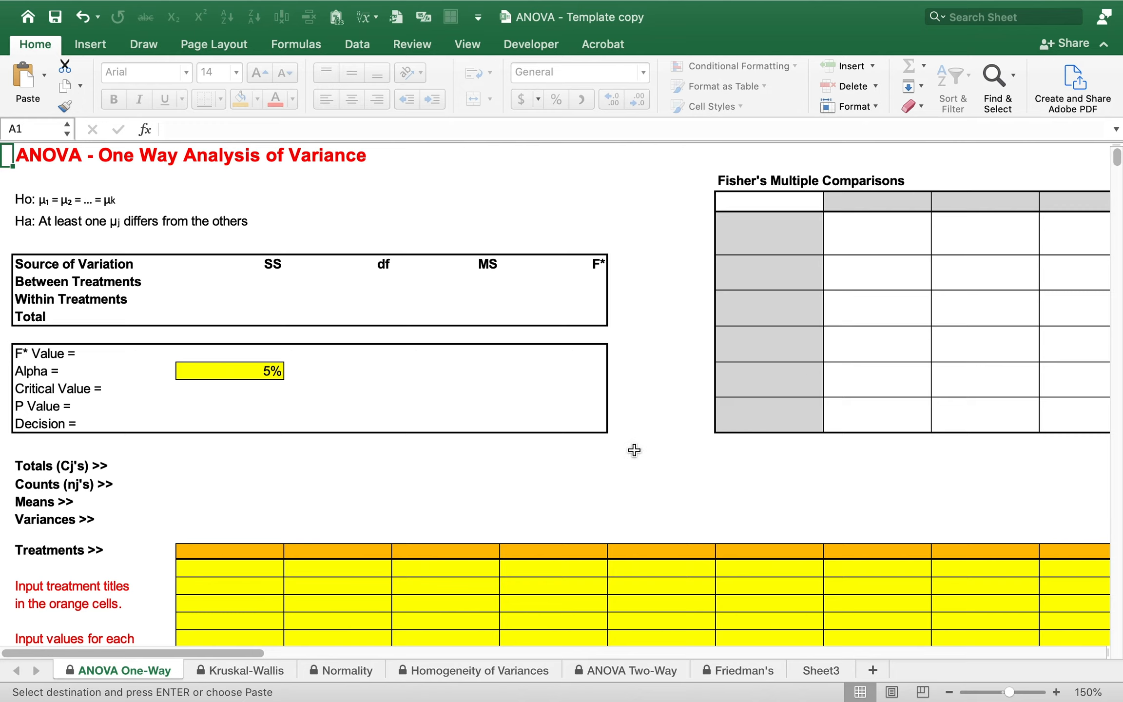
{"action": "left_click", "coordinate": [254, 549]}
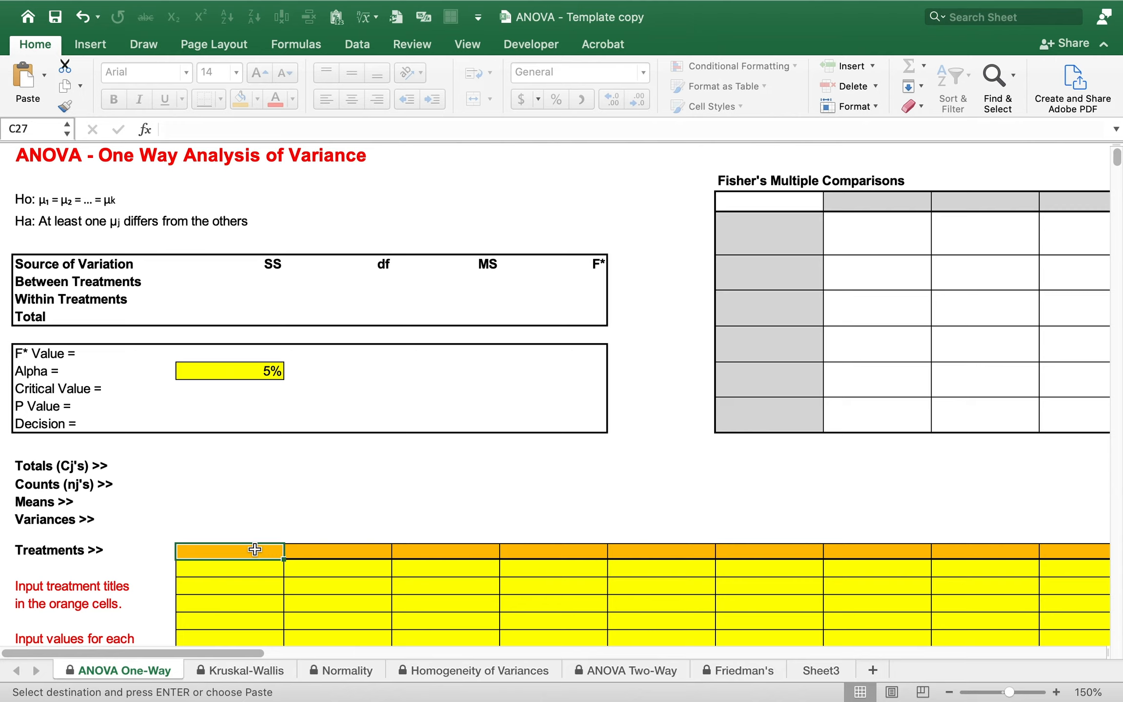
{"action": "right_click", "coordinate": [204, 551]}
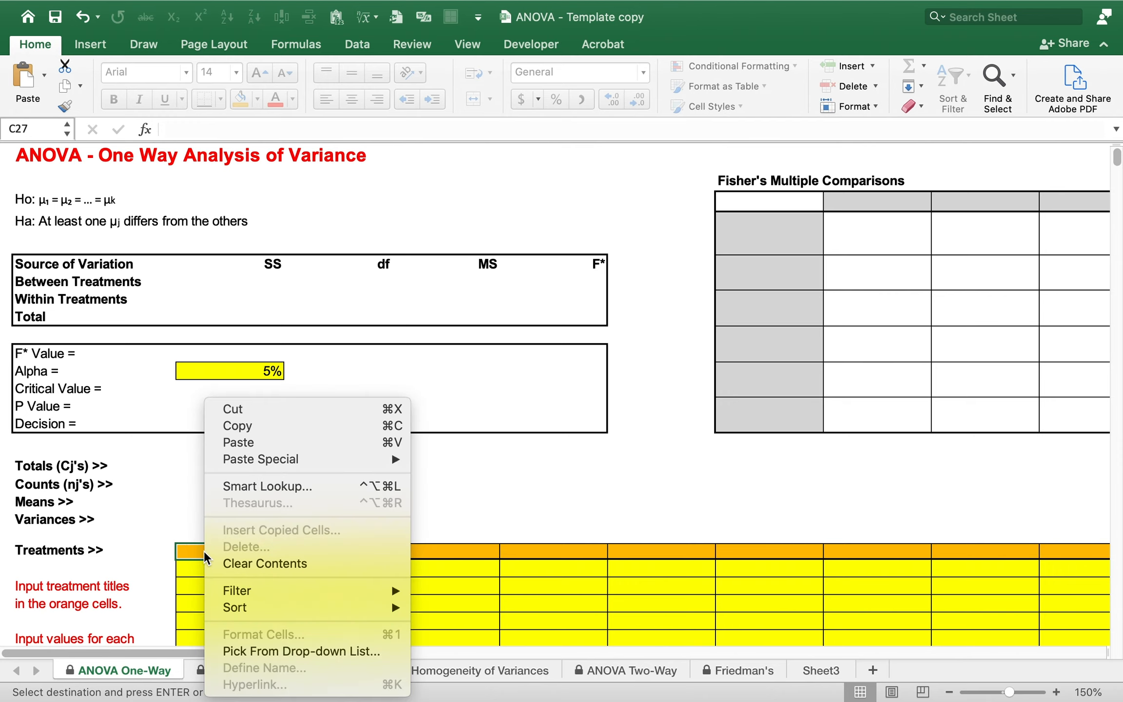
{"action": "mouse_move", "coordinate": [250, 465]}
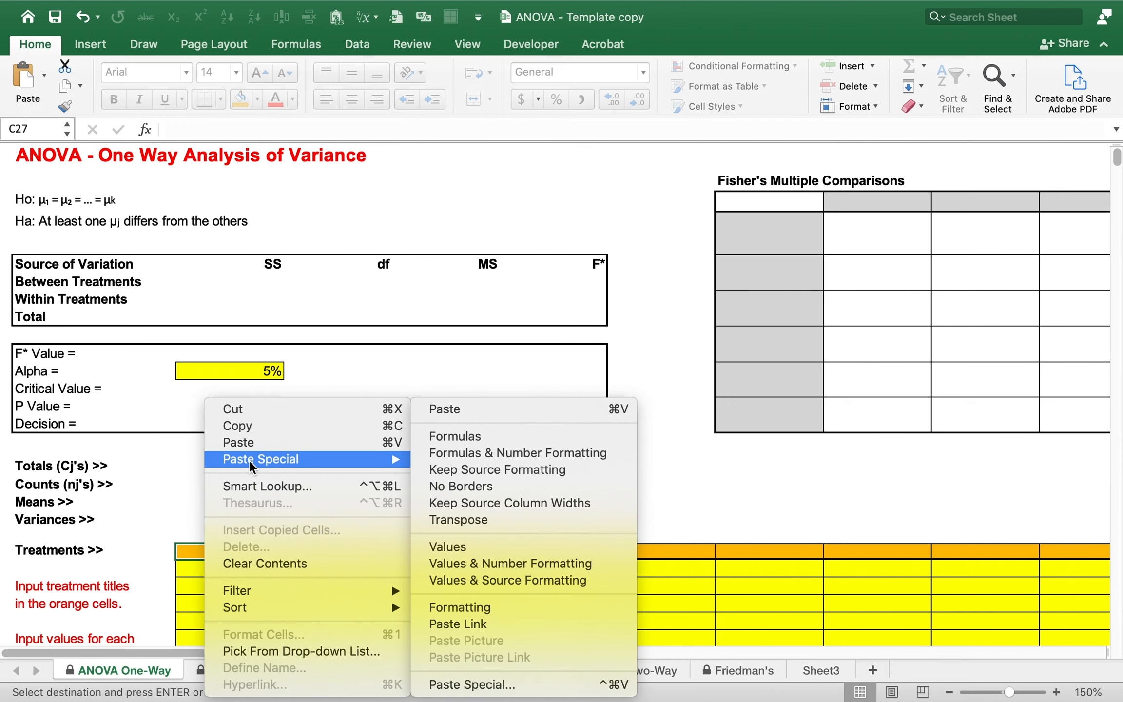
{"action": "left_click", "coordinate": [445, 546]}
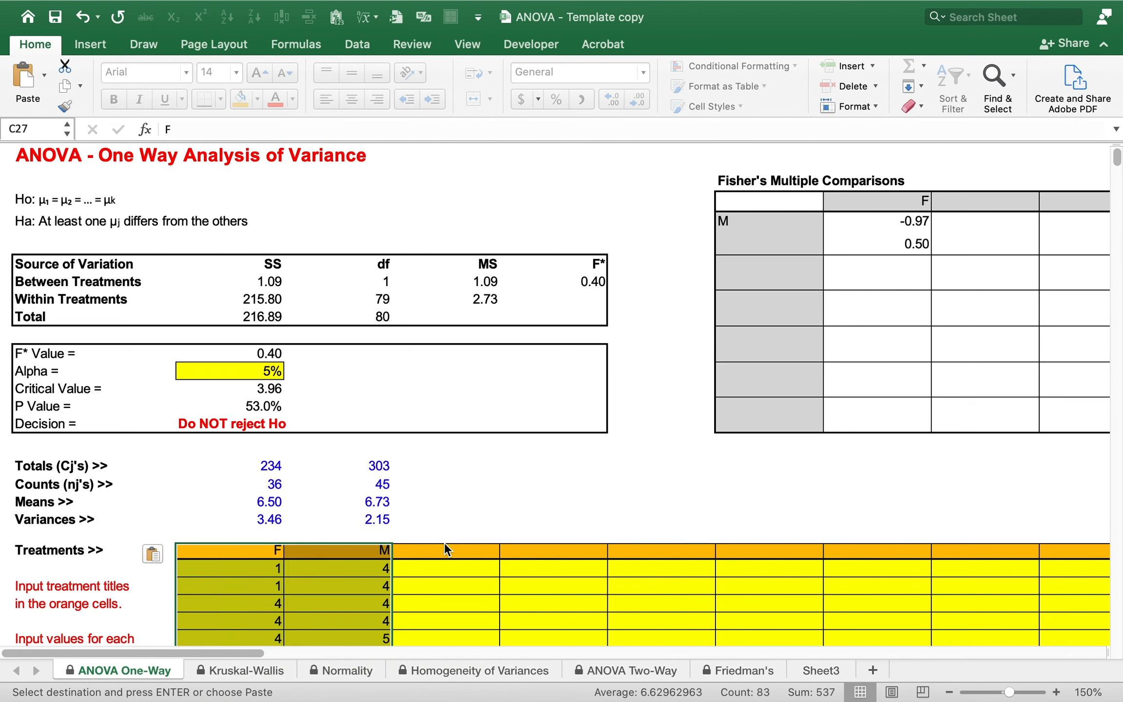
- Examine the pasted F and M ratings and the one-way ANOVA results above them
{"action": "left_click", "coordinate": [246, 557]}
{"action": "key", "text": "Down"}
{"action": "key", "text": "Down"}
{"action": "key", "text": "Down"}
{"action": "key", "text": "Down"}
{"action": "key", "text": "Down"}
{"action": "key", "text": "Down"}
{"action": "key", "text": "Down"}
{"action": "key", "text": "Down"}
{"action": "key", "text": "Down"}
{"action": "key", "text": "Down"}
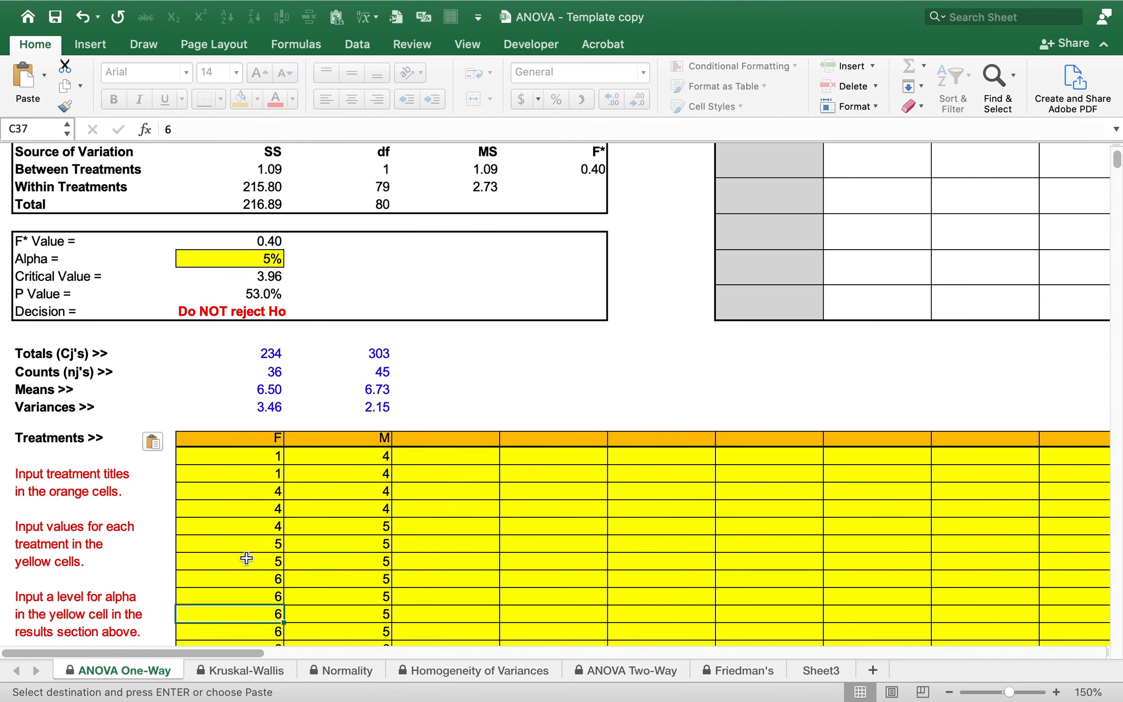
{"action": "key", "text": "Page_Up"}
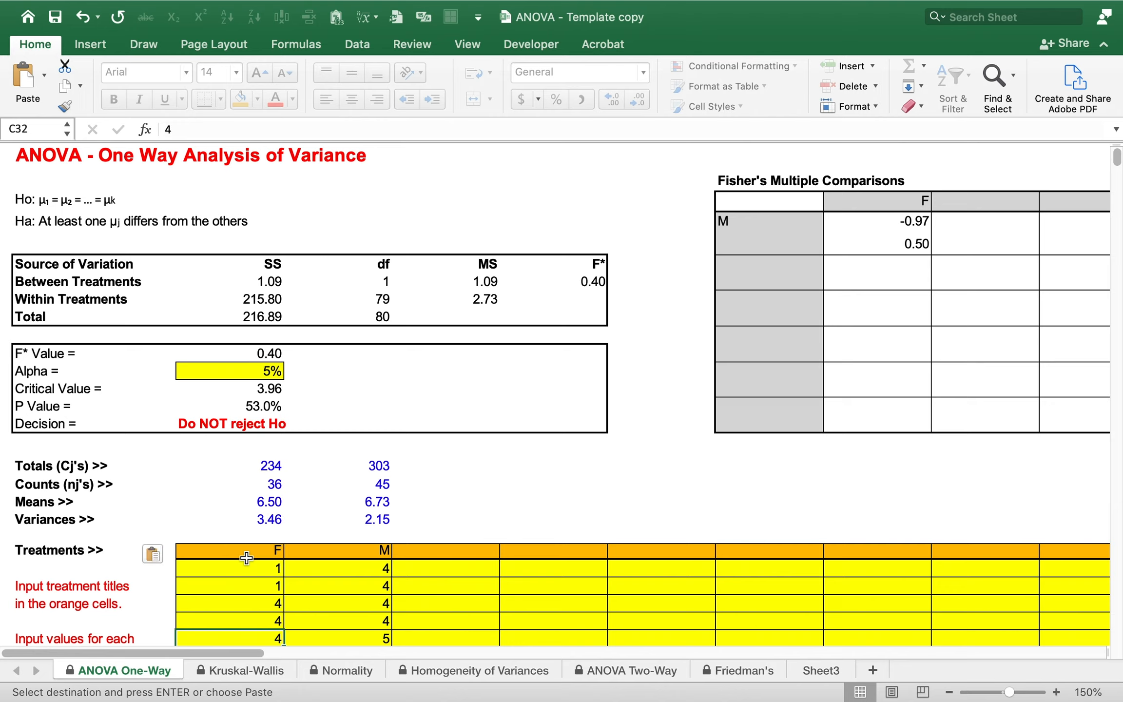
- Review the test results on the Kruskal-Wallis, Normality and Homogeneity of Variances sheets
{"action": "left_click", "coordinate": [262, 674]}
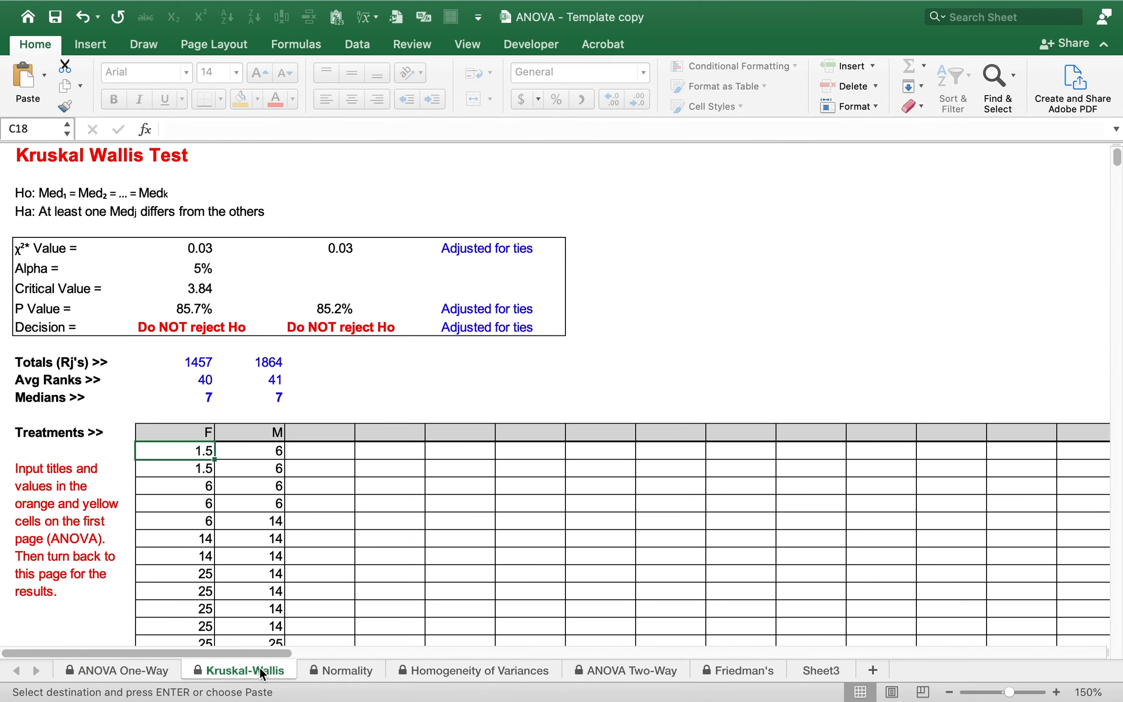
{"action": "left_click", "coordinate": [343, 672]}
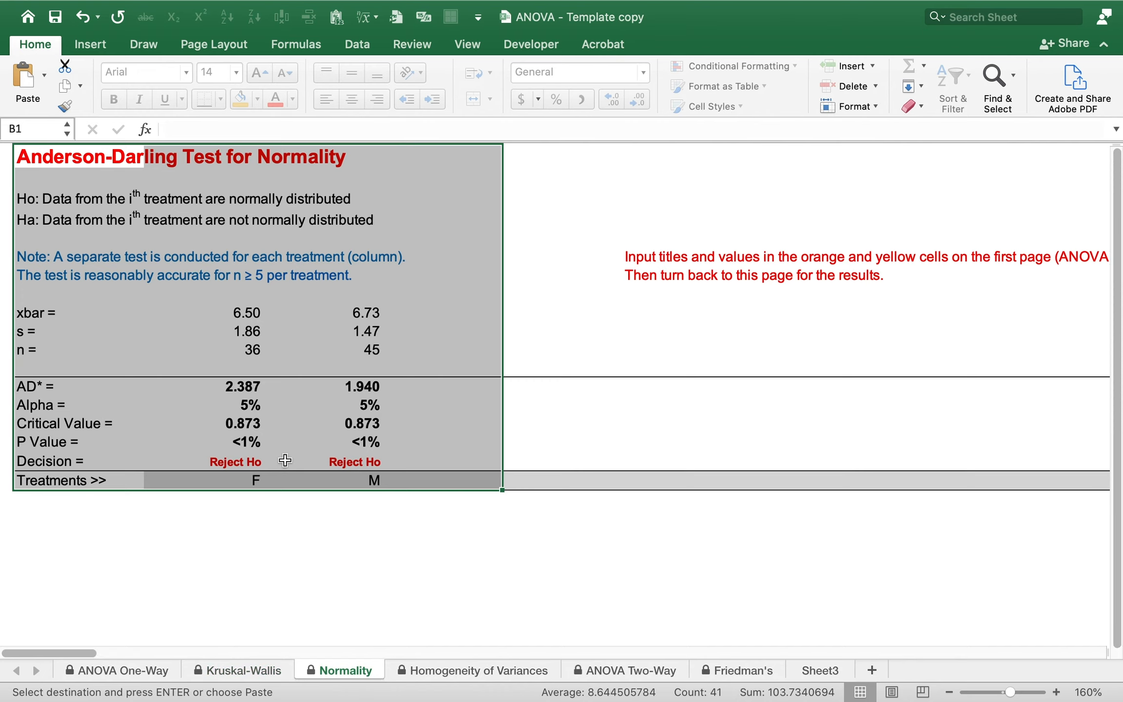
{"action": "left_click", "coordinate": [115, 154]}
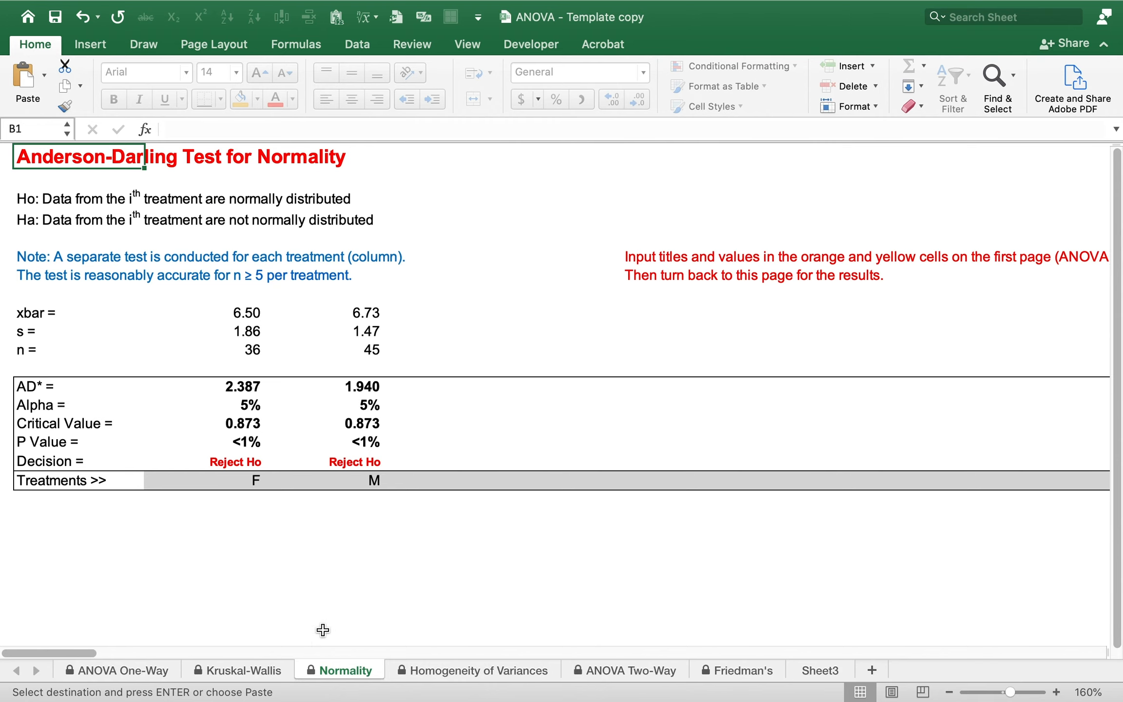
{"action": "left_click", "coordinate": [406, 667]}
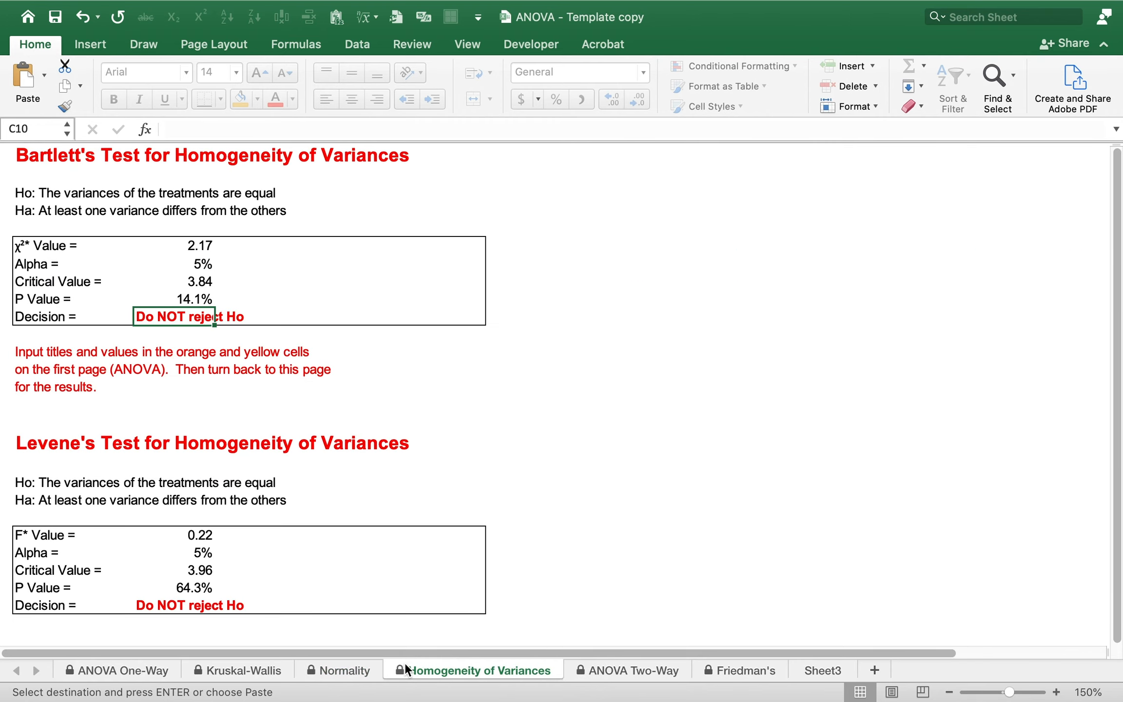
- Copy the Kruskal Wallis Test block from its title through the Treatments row and paste it into the Word document, Document1
{"action": "left_click", "coordinate": [232, 671]}
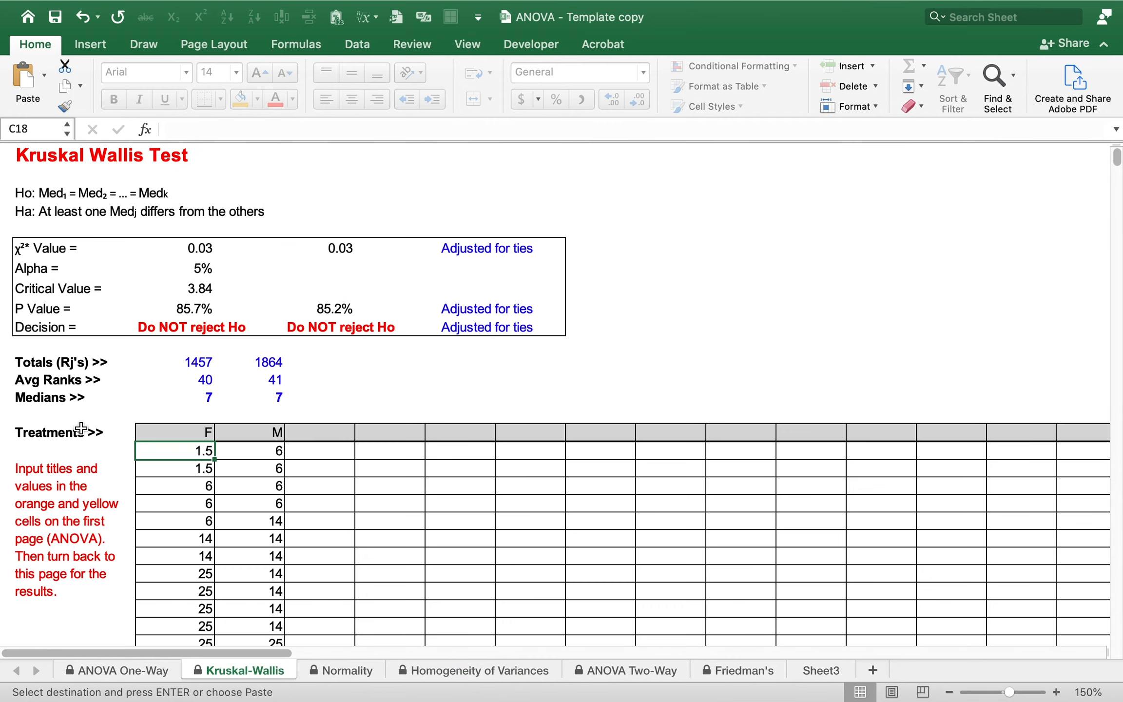
{"action": "left_click_drag", "start_coordinate": [49, 158], "coordinate": [519, 433]}
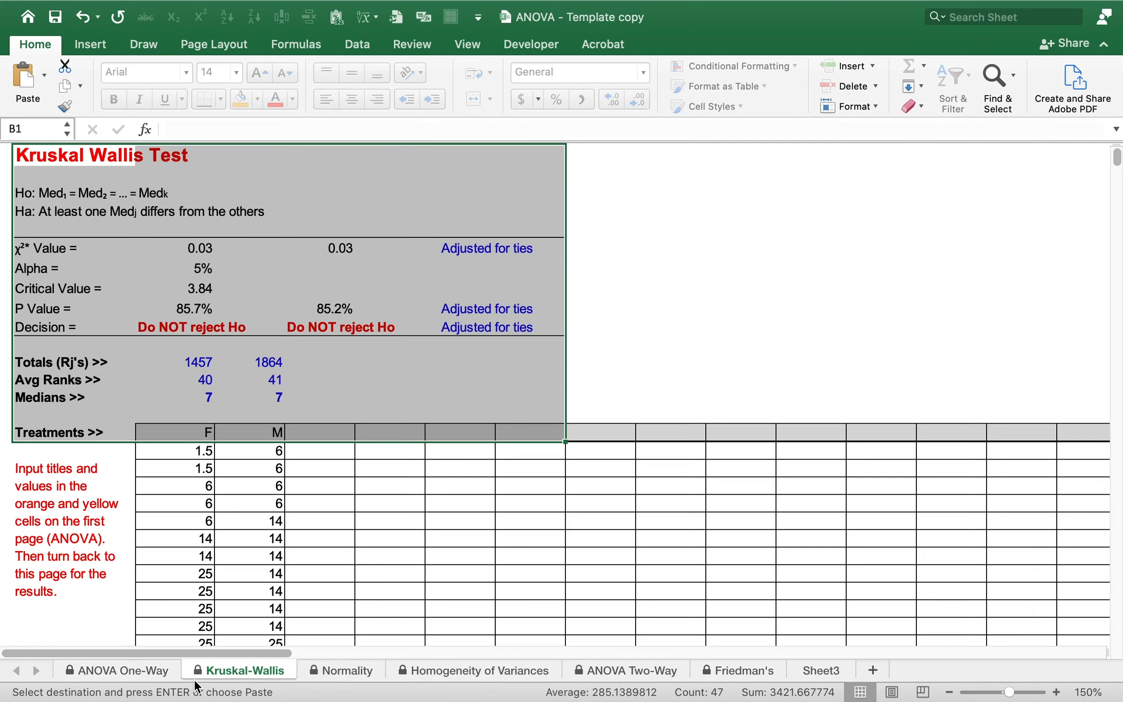
{"action": "key", "text": "super+c"}
{"action": "key", "text": "ctrl+Right"}
{"action": "key", "text": "ctrl+Right"}
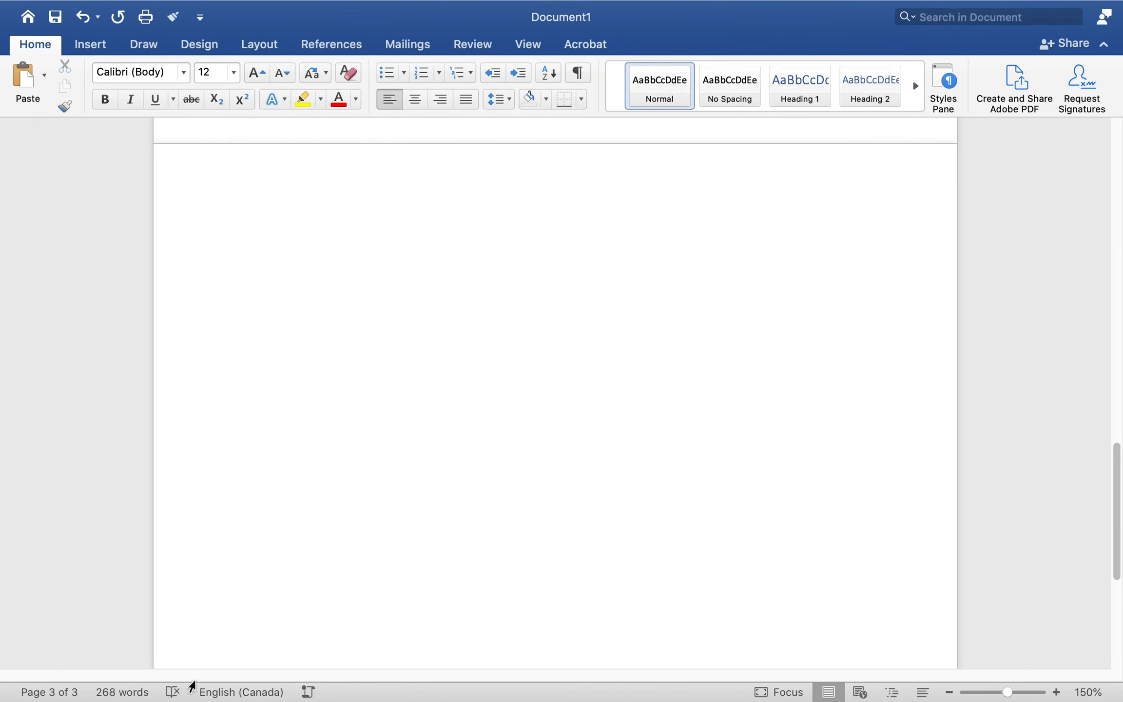
{"action": "key", "text": "super+v"}
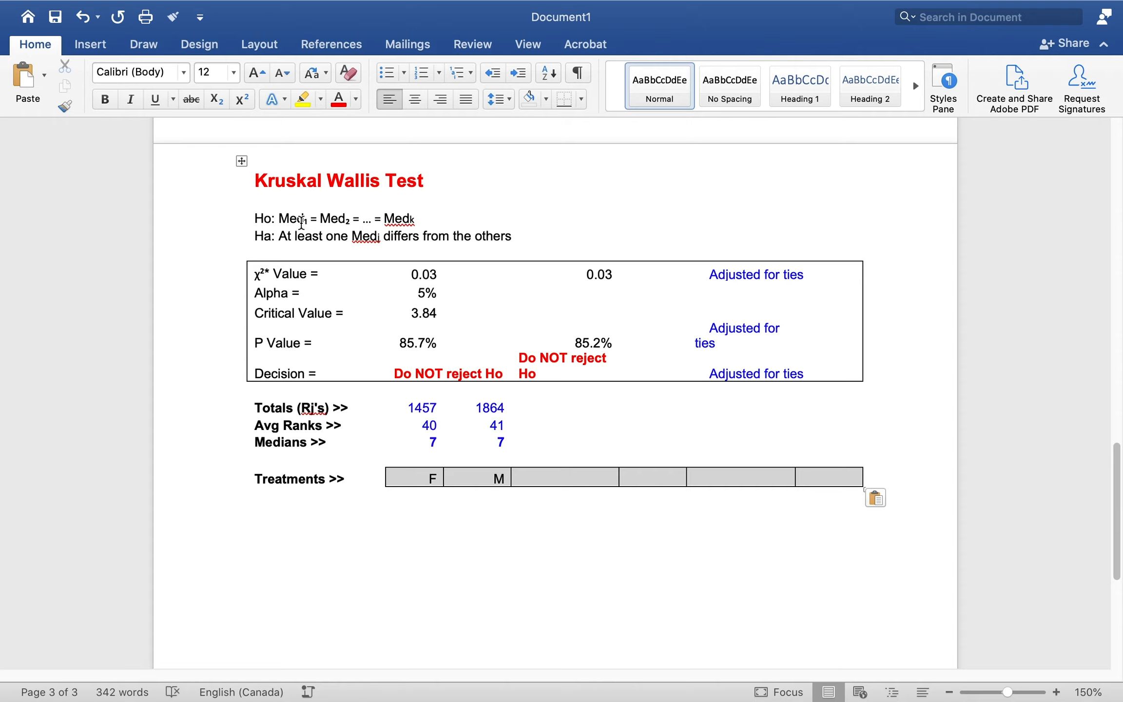
- Replace the subscripts 1 and 2 in the Ho line of the pasted Kruskal Wallis table with F and M
{"action": "left_click", "coordinate": [306, 219]}
{"action": "key", "text": "Right"}
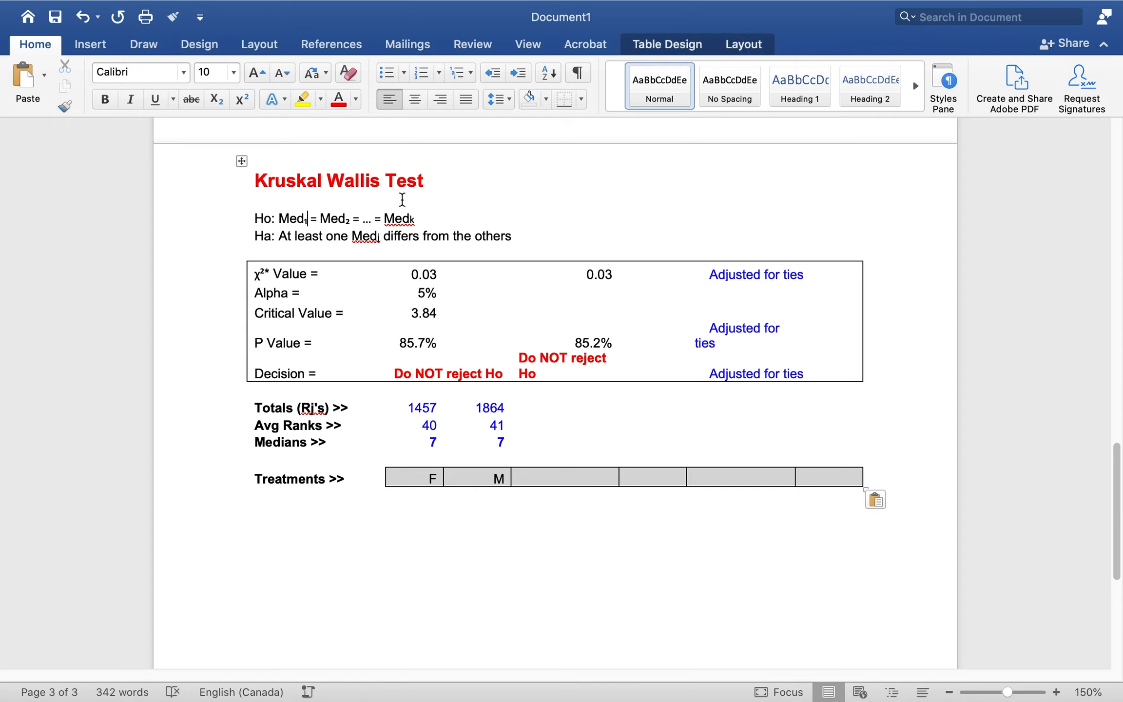
{"action": "key", "text": "BackSpace"}
{"action": "type", "text": "F"}
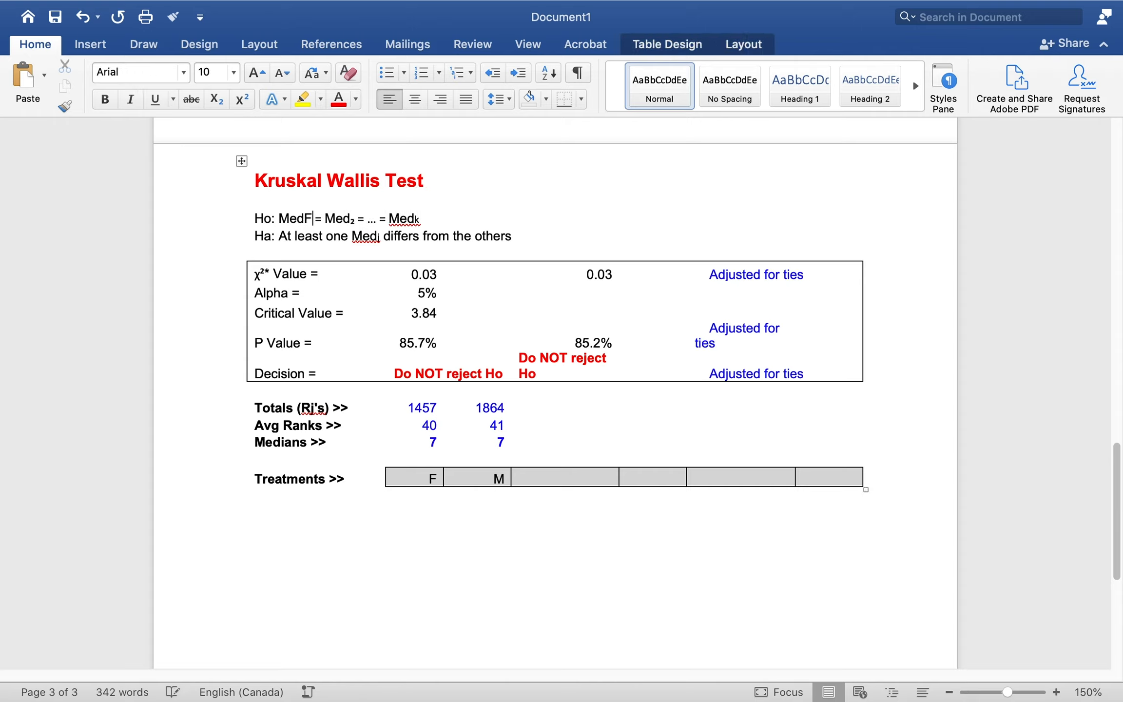
{"action": "key", "text": "Right"}
{"action": "key", "text": "Right"}
{"action": "key", "text": "Right"}
{"action": "key", "text": "Right"}
{"action": "key", "text": "Right"}
{"action": "key", "text": "Delete"}
{"action": "type", "text": "F"}
{"action": "key", "text": "BackSpace"}
{"action": "type", "text": "M"}
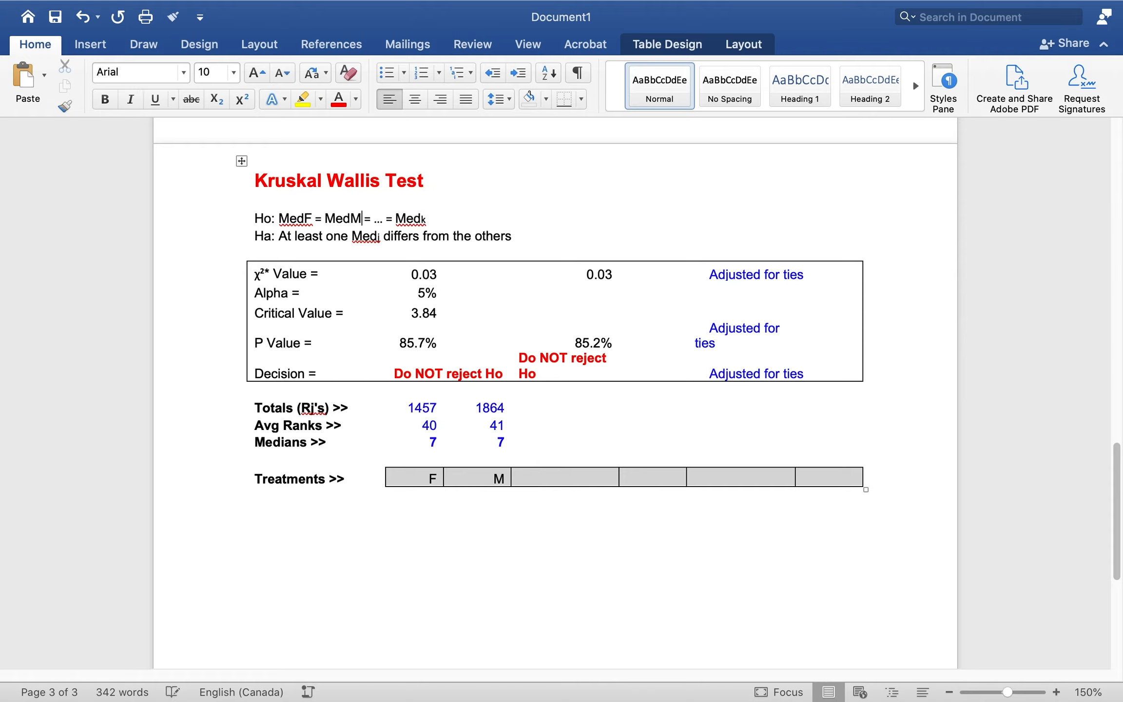
- Delete the trailing "= ... = Medk" from the Ho line so it ends after MedM
{"action": "key", "text": "shift+Right"}
{"action": "key", "text": "shift+Right"}
{"action": "key", "text": "shift+Right"}
{"action": "key", "text": "shift+Right"}
{"action": "key", "text": "shift+Right"}
{"action": "key", "text": "shift+Right"}
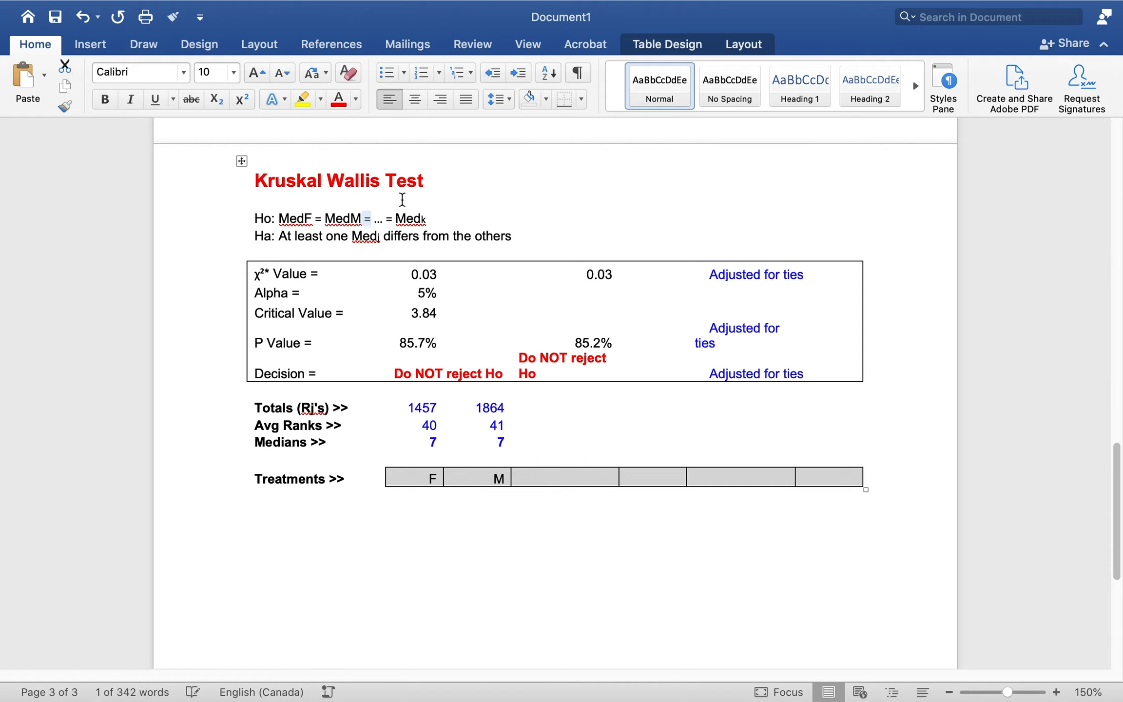
{"action": "key", "text": "shift+Right"}
{"action": "key", "text": "shift+Right"}
{"action": "key", "text": "shift+Right"}
{"action": "key", "text": "shift+Right"}
{"action": "key", "text": "shift+Right"}
{"action": "key", "text": "shift+Right"}
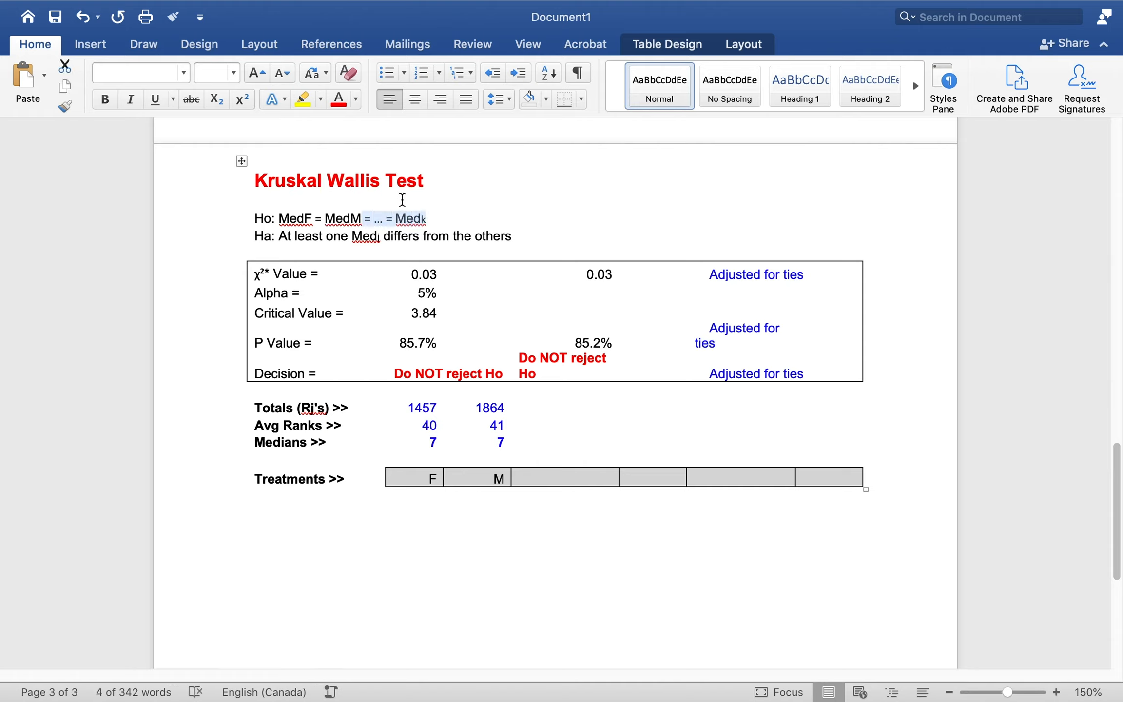
{"action": "key", "text": "BackSpace"}
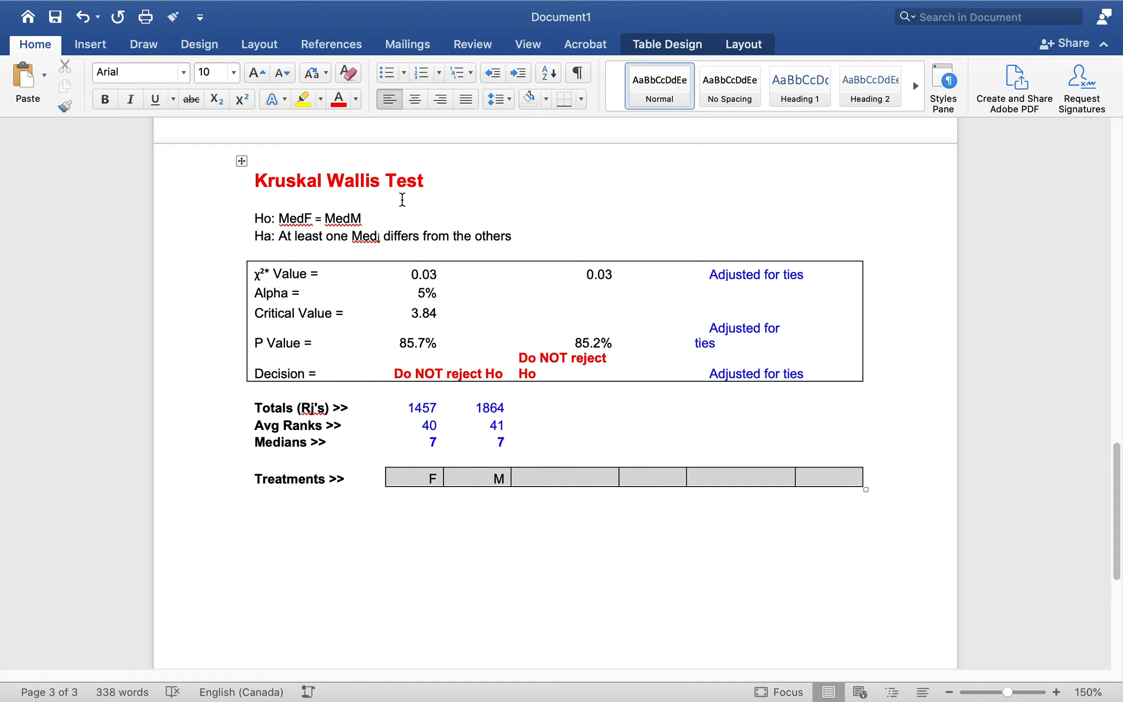
- Format the M of MedM and the F of MedF in the Ho line as subscripts
{"action": "key", "text": "shift+Left"}
{"action": "left_click", "coordinate": [222, 103]}
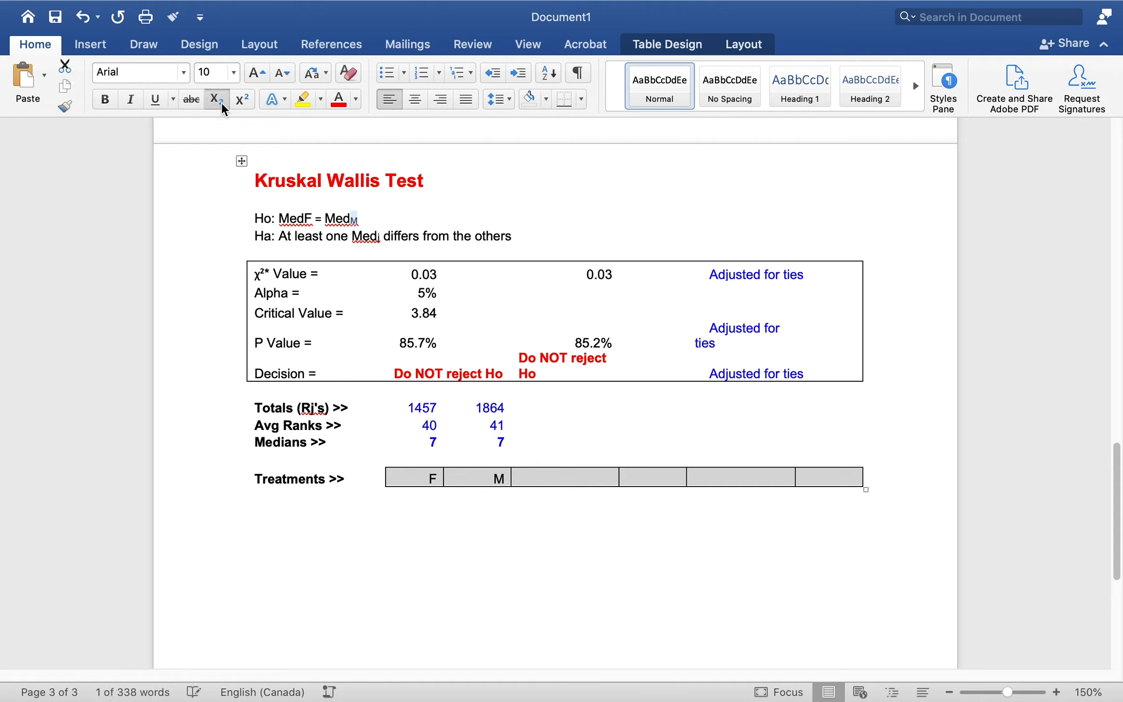
{"action": "key", "text": "Left"}
{"action": "key", "text": "Left"}
{"action": "key", "text": "Left"}
{"action": "key", "text": "Left"}
{"action": "key", "text": "Left"}
{"action": "key", "text": "Left"}
{"action": "key", "text": "shift+Left"}
{"action": "left_click", "coordinate": [221, 103]}
{"action": "key", "text": "Right"}
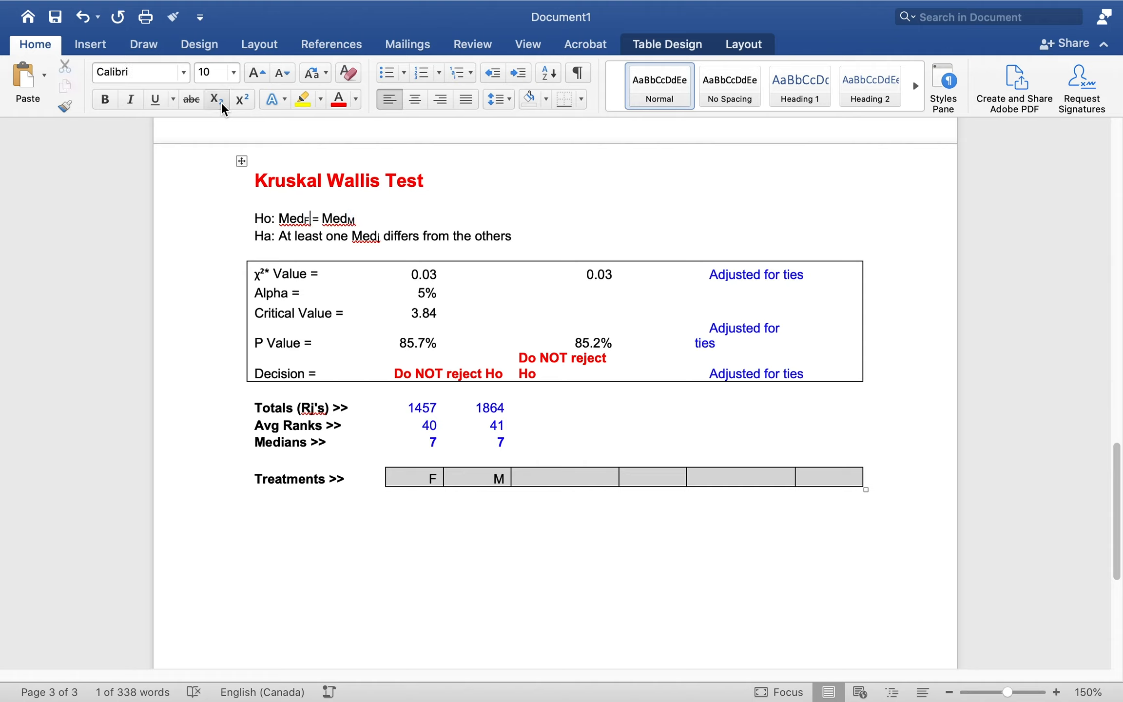
{"action": "key", "text": "End"}
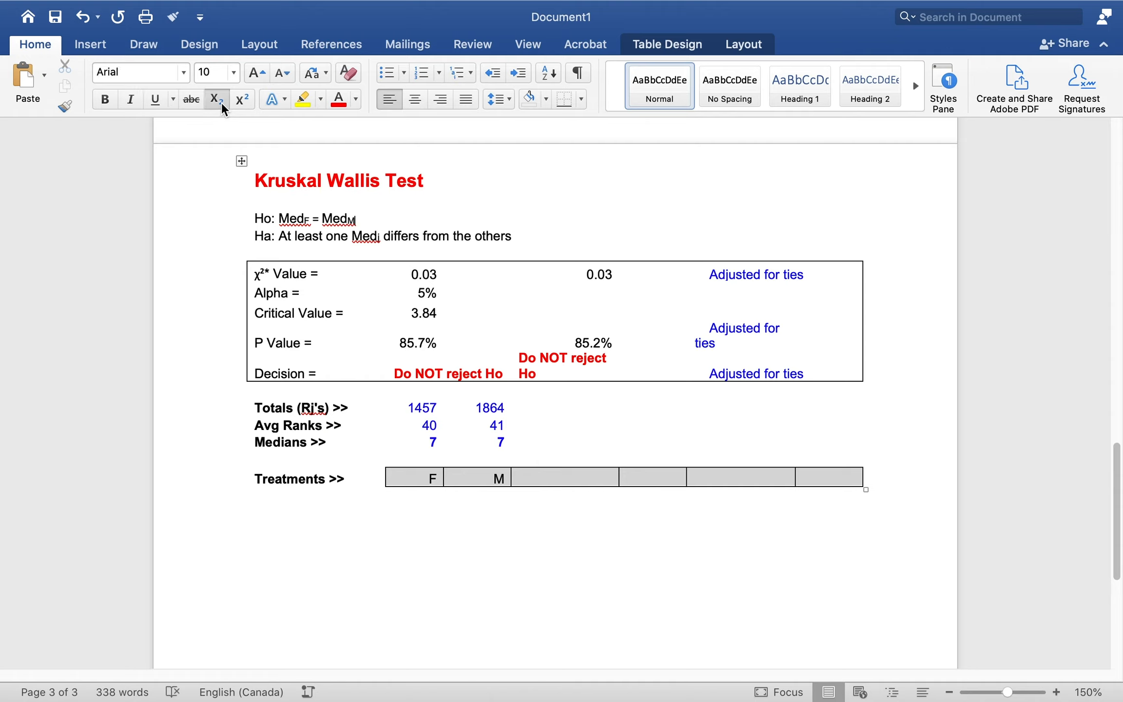
- Replace the Ha statement "At least one Medj differs from the others" with a copy of the Ho expression MedF = MedM
{"action": "key", "text": "shift+Left"}
{"action": "key", "text": "shift+Left"}
{"action": "key", "text": "shift+Left"}
{"action": "key", "text": "shift+Left"}
{"action": "key", "text": "shift+Left"}
{"action": "key", "text": "shift+Left"}
{"action": "key", "text": "shift+Left"}
{"action": "key", "text": "shift+Left"}
{"action": "key", "text": "shift+Left"}
{"action": "key", "text": "shift+Left"}
{"action": "key", "text": "shift+Left"}
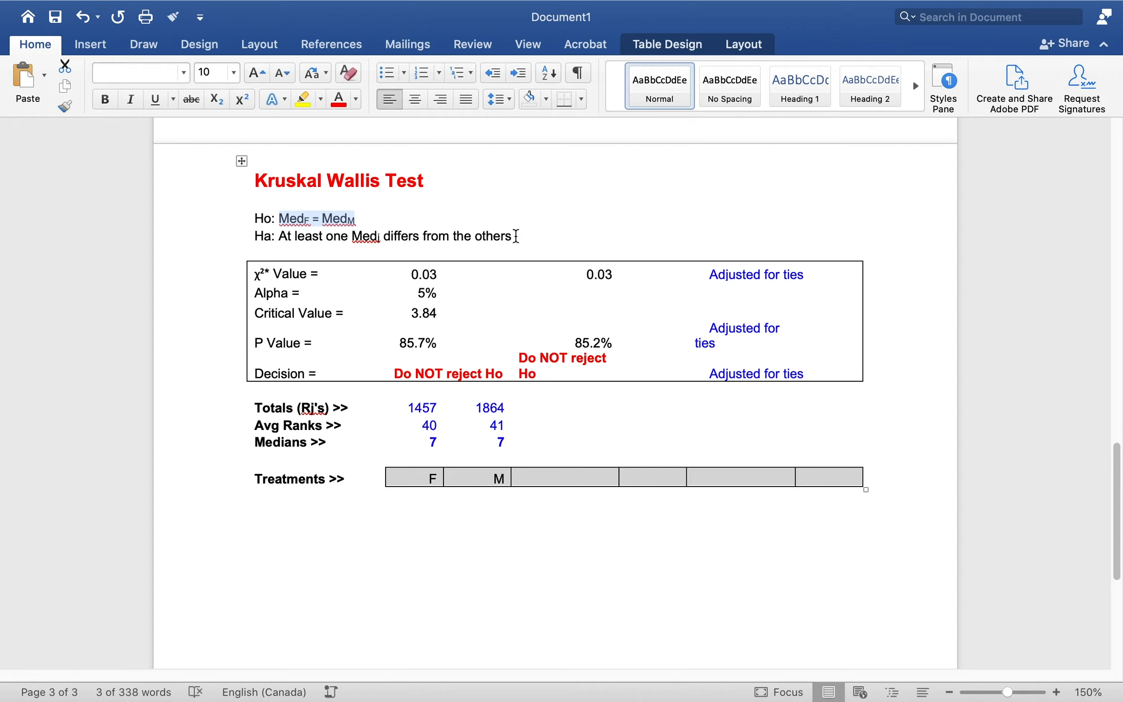
{"action": "left_click_drag", "start_coordinate": [515, 236], "coordinate": [283, 239]}
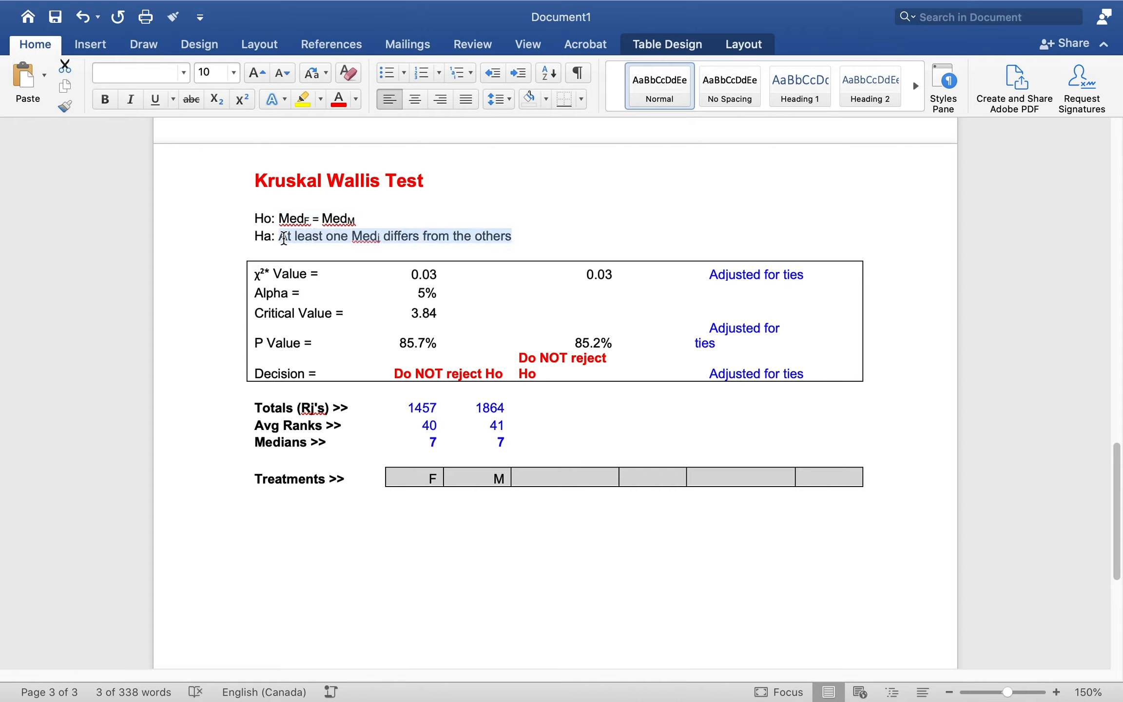
{"action": "key", "text": "super+v"}
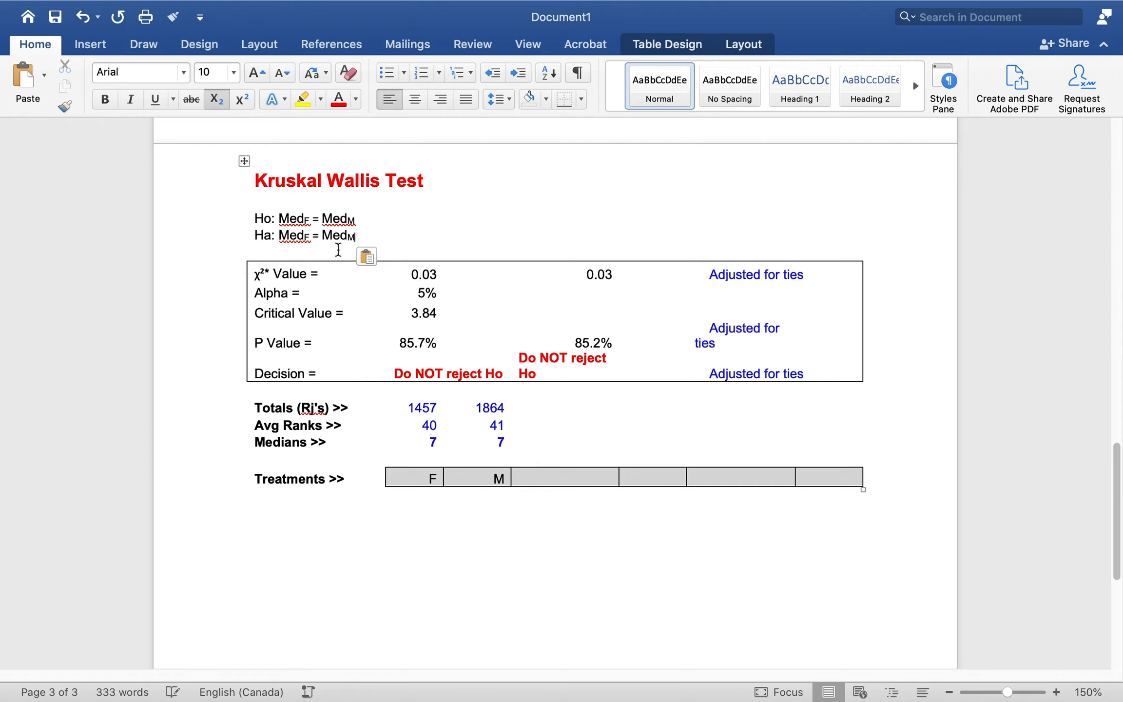
- Change the equals sign in the Ha line to ≠ so it reads MedF ≠ MedM
{"action": "left_click", "coordinate": [320, 236]}
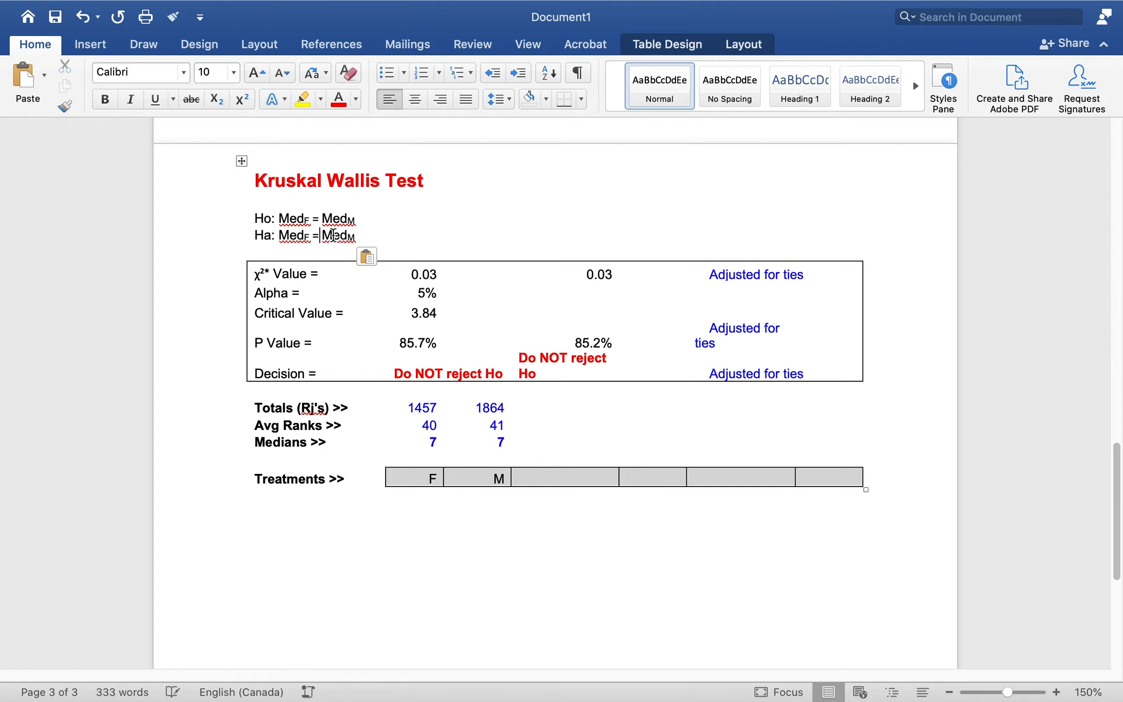
{"action": "key", "text": "Left"}
{"action": "key", "text": "Left"}
{"action": "key", "text": "Delete"}
{"action": "key", "text": "Delete"}
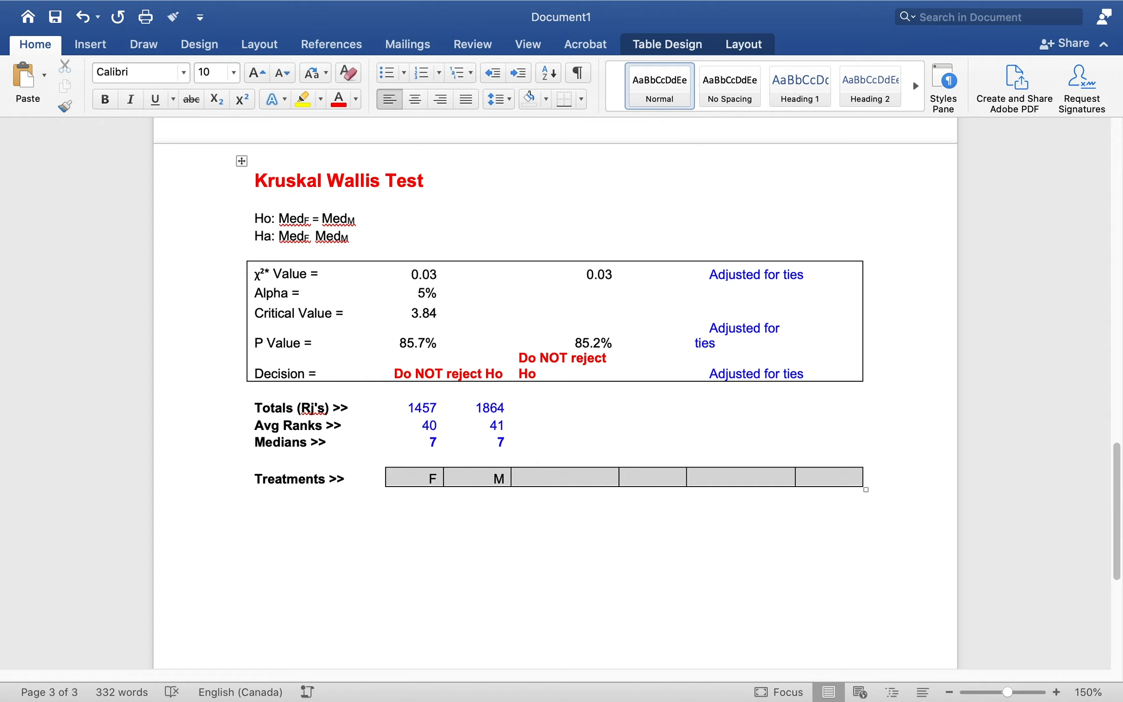
{"action": "type", "text": "≠"}
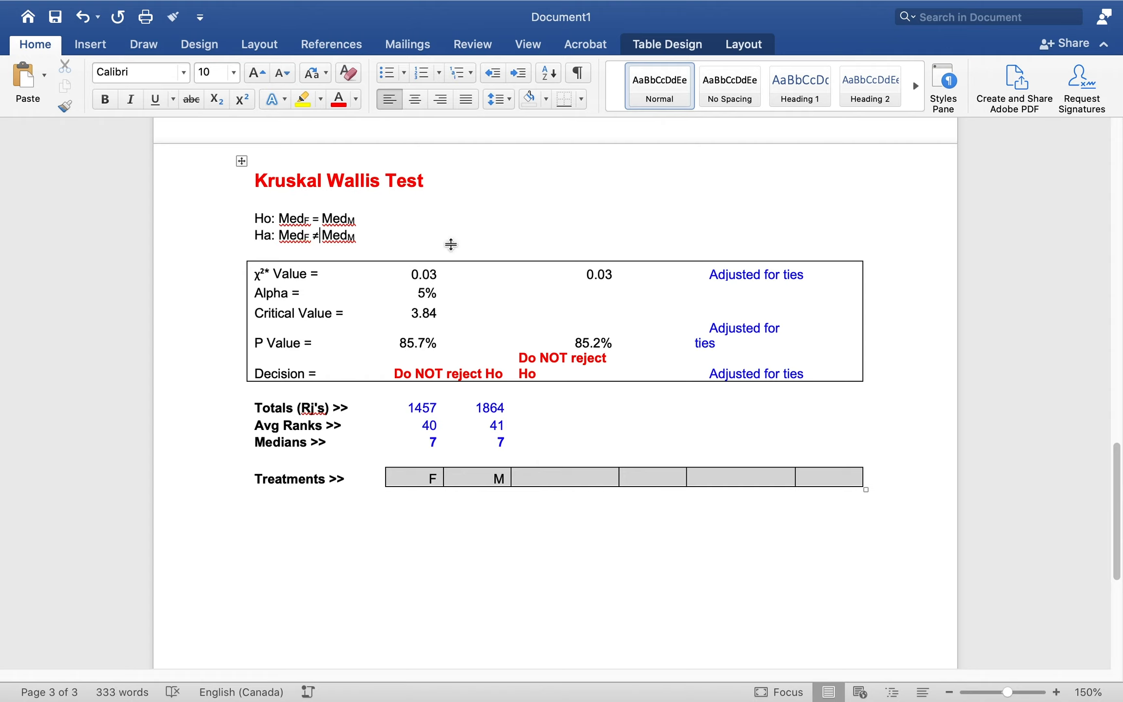
{"action": "left_click", "coordinate": [443, 237]}
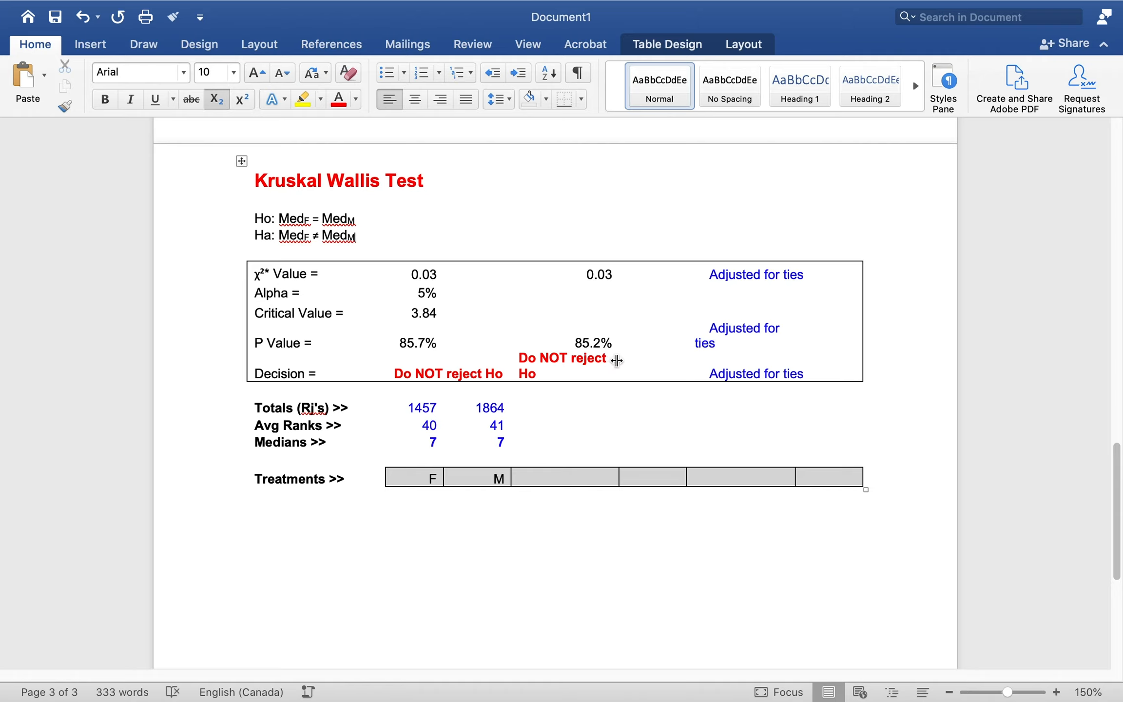
- Autofit the columns holding the ties-adjusted results and the "Adjusted for ties" labels so each entry fits on one line
{"action": "double_click", "coordinate": [617, 360]}
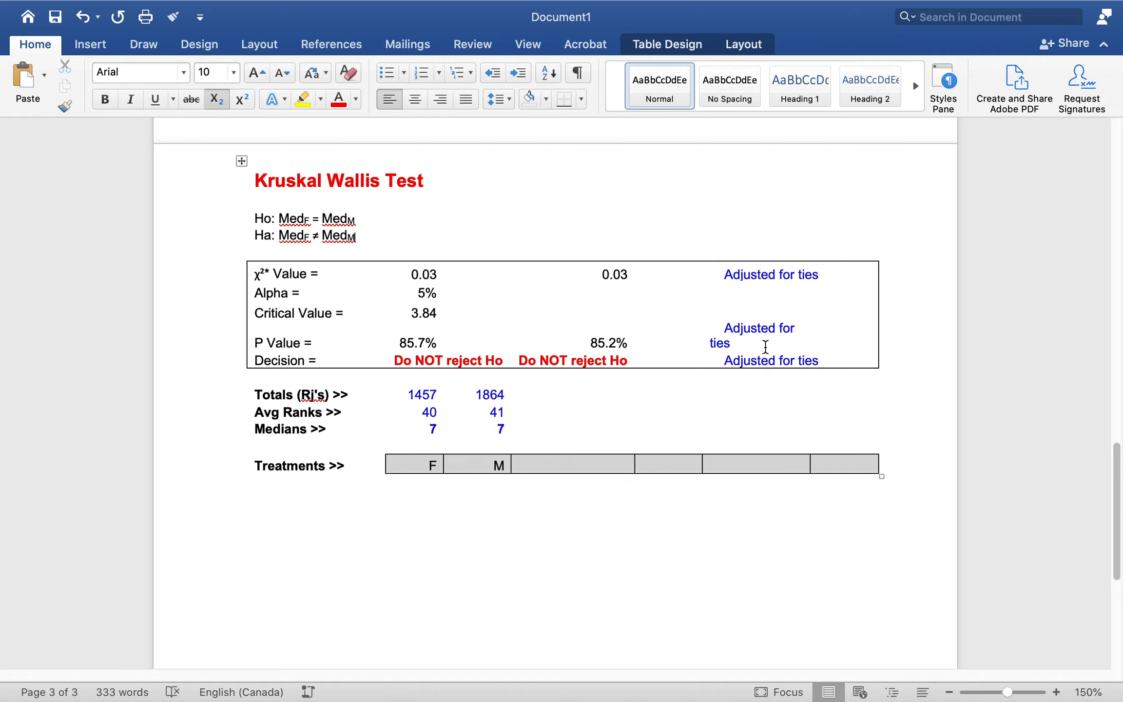
{"action": "double_click", "coordinate": [808, 331]}
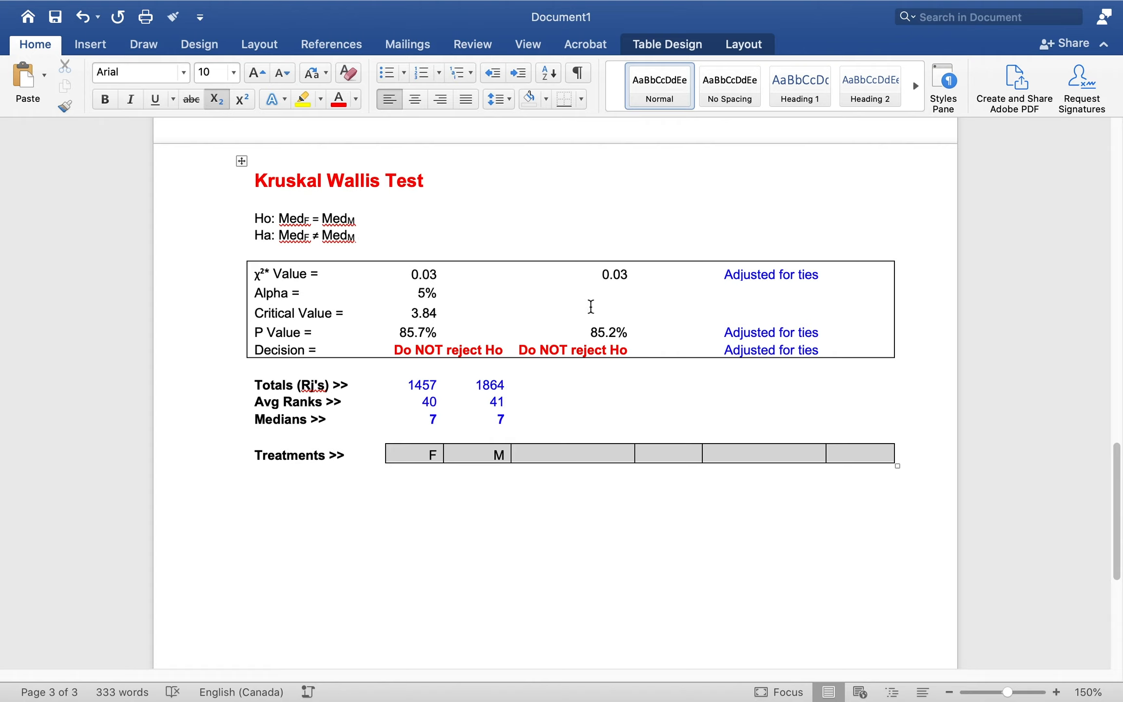
- Highlight the ties-adjusted P value and its "Do NOT reject Ho" decision in yellow
{"action": "left_click_drag", "start_coordinate": [597, 274], "coordinate": [616, 345]}
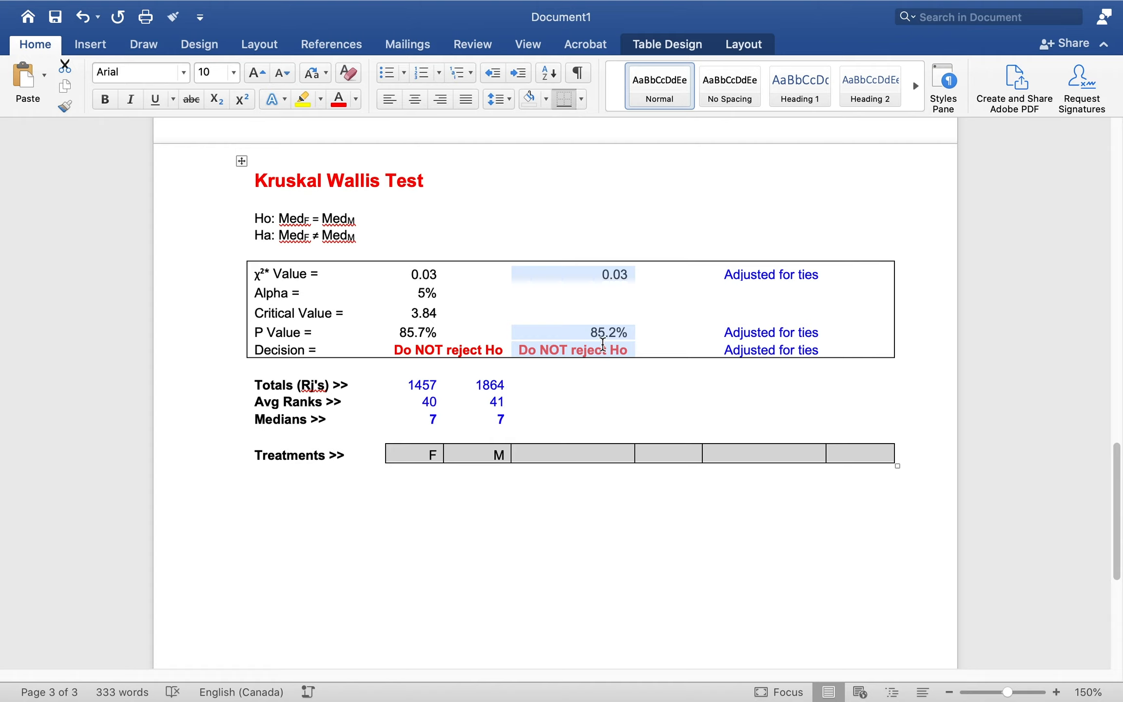
{"action": "left_click", "coordinate": [601, 336]}
{"action": "left_click_drag", "start_coordinate": [588, 335], "coordinate": [630, 336]}
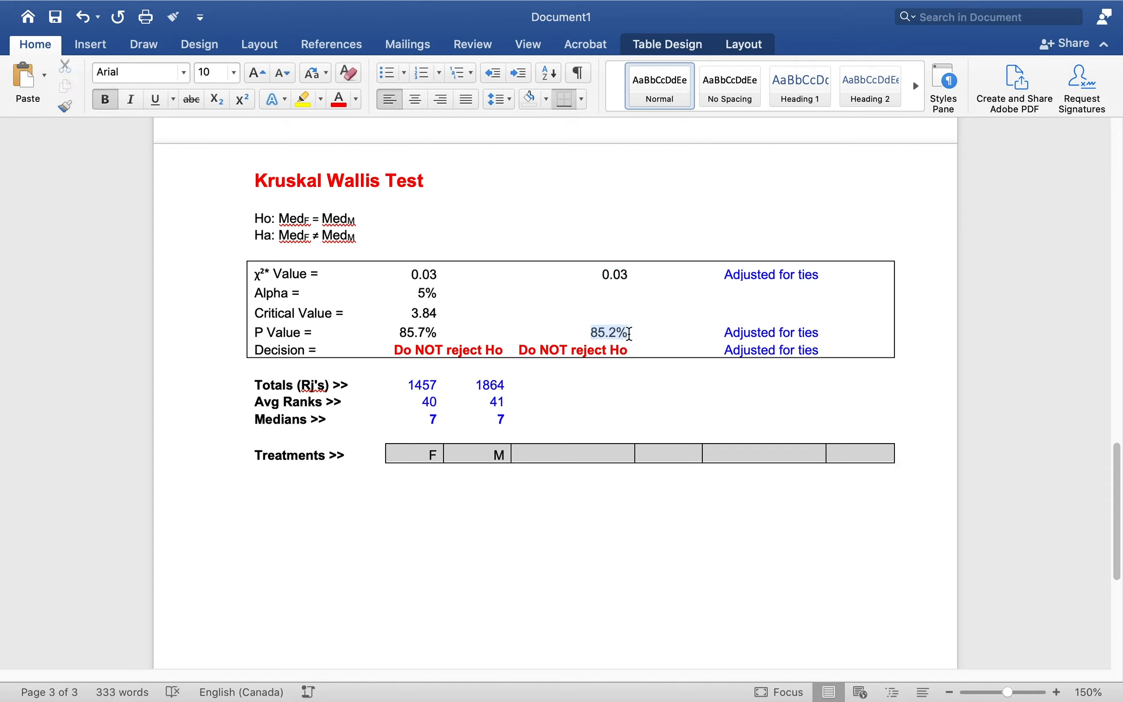
{"action": "left_click", "coordinate": [302, 100]}
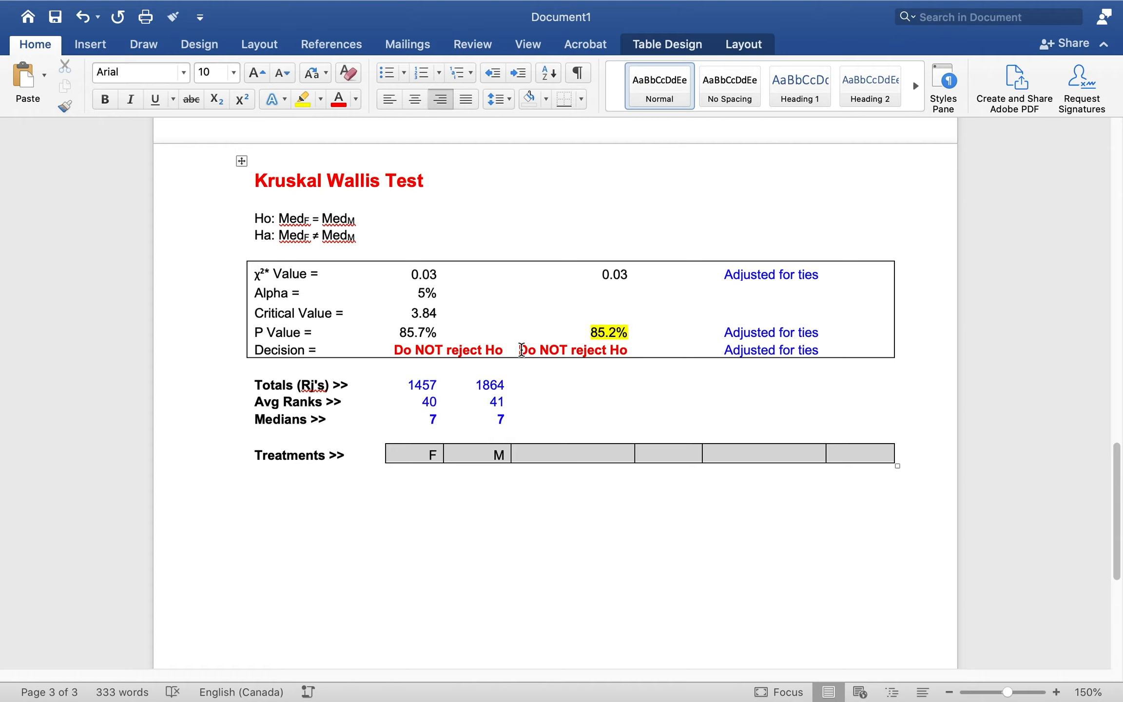
{"action": "left_click_drag", "start_coordinate": [518, 350], "coordinate": [628, 349]}
{"action": "left_click", "coordinate": [302, 100]}
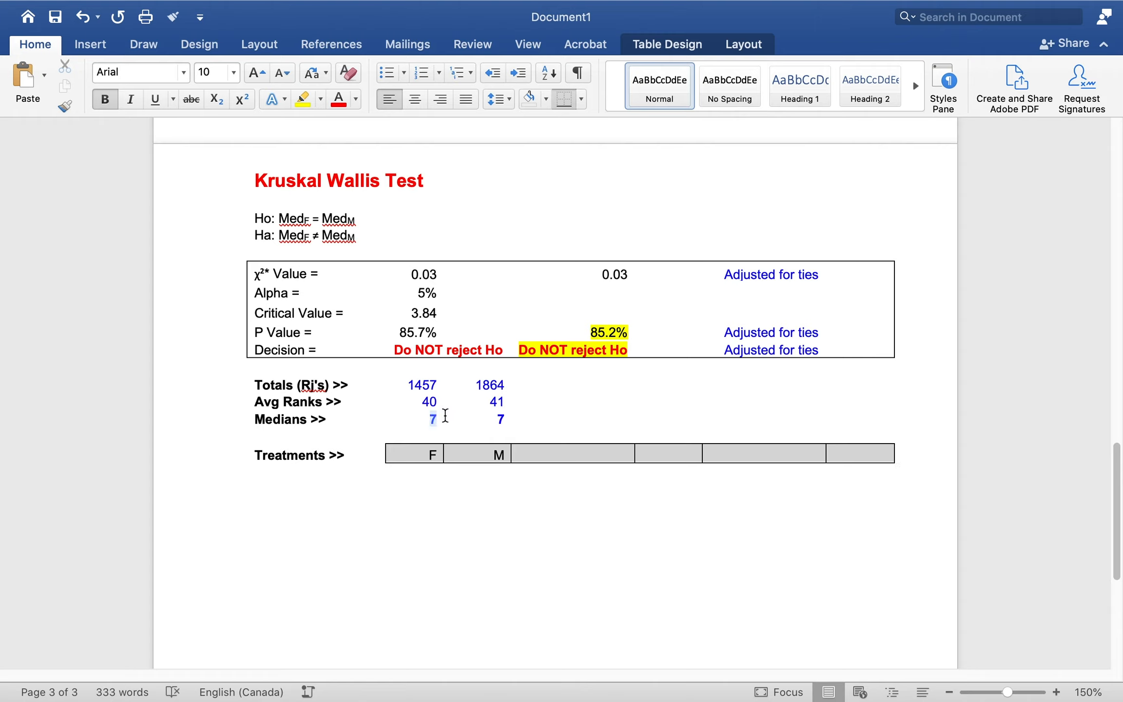
- Select the F and M values in the Medians row
{"action": "left_click_drag", "start_coordinate": [444, 421], "coordinate": [532, 419]}
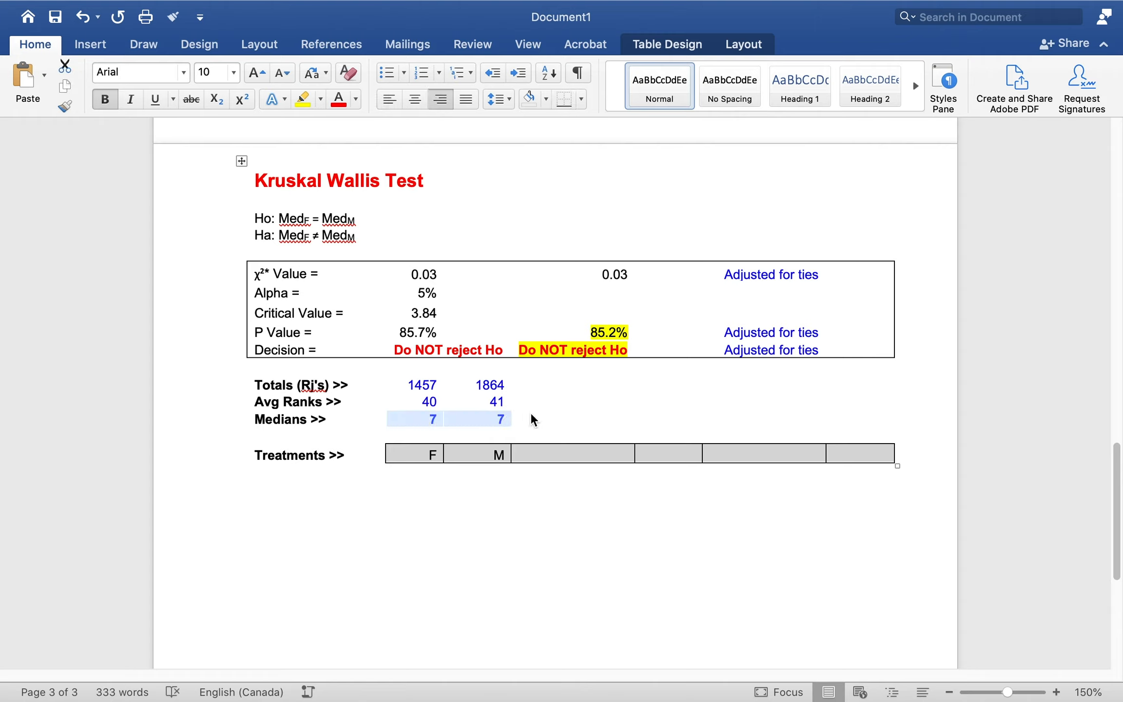